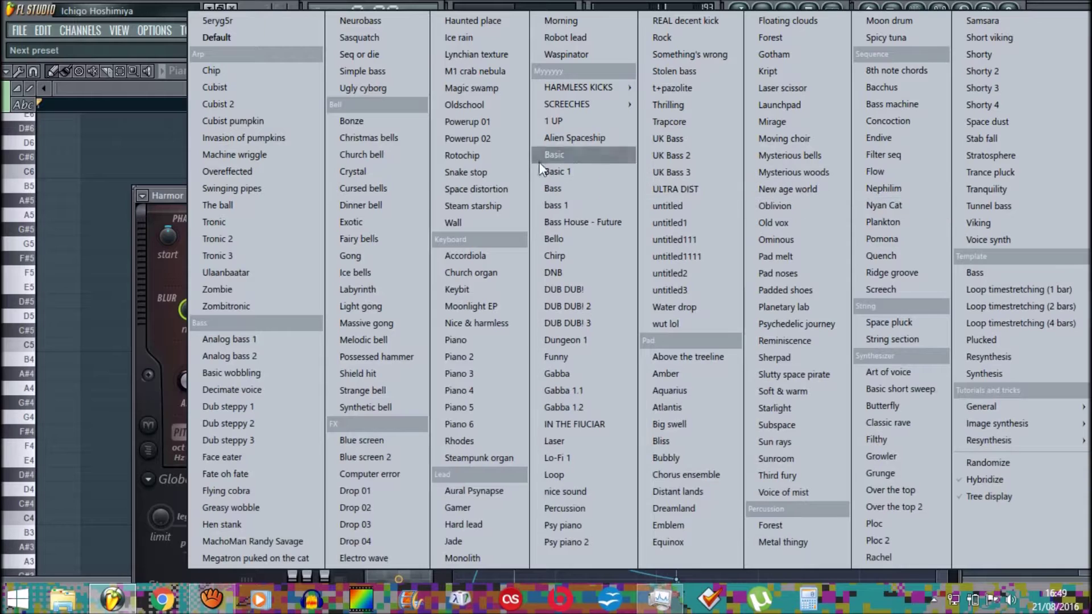
- Load the Analog bass 1 preset in Harmor and step on to the Analog bass 2 preset
click(267, 340)
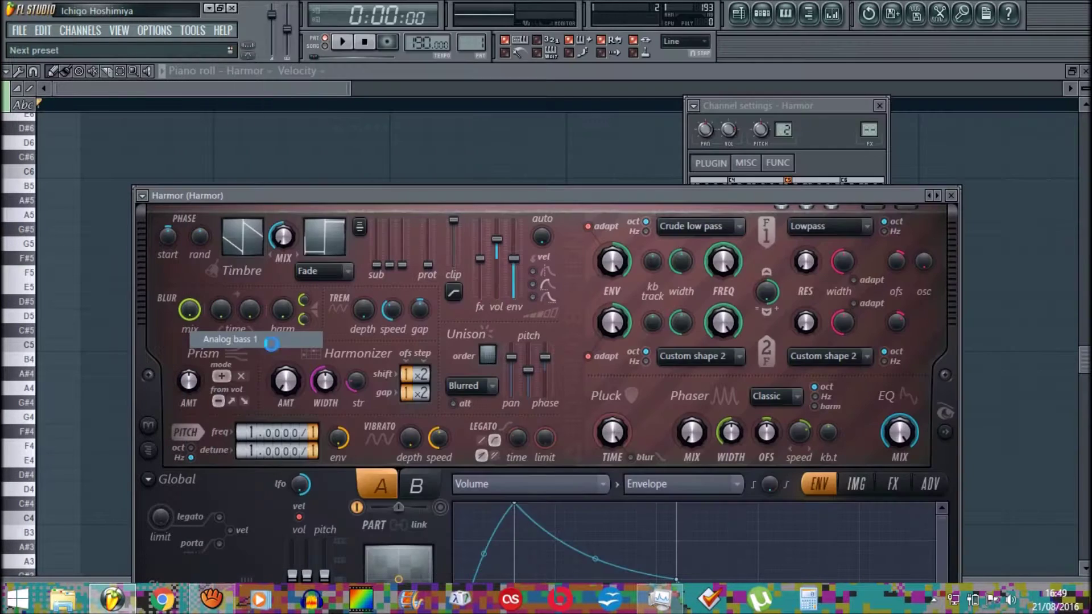
click(937, 195)
click(930, 196)
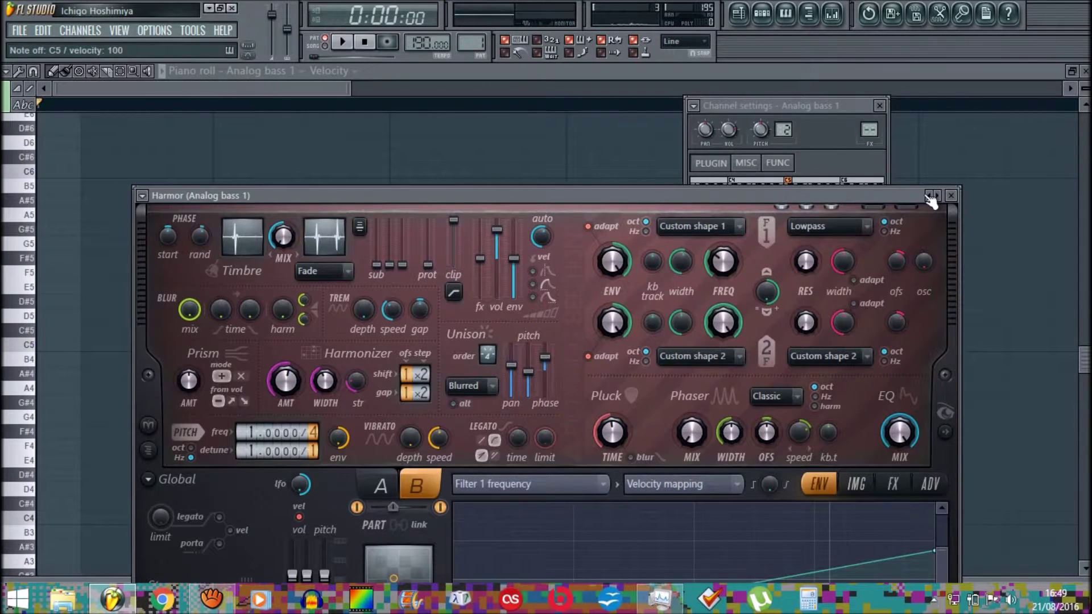
click(940, 197)
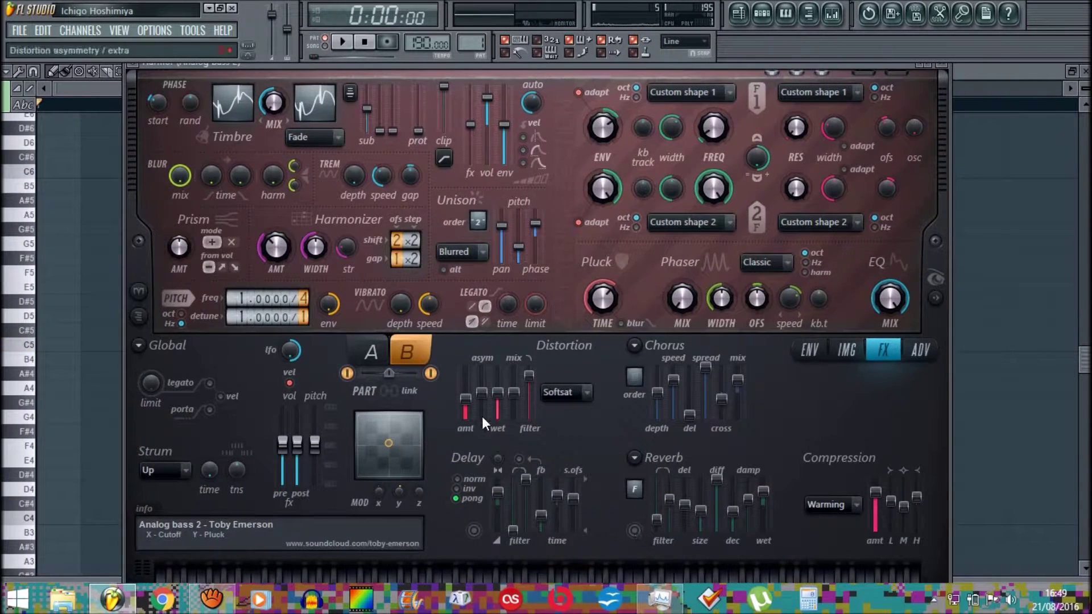
- Raise the distortion amount to maximum and audition the bass on C5
drag(465, 398, 475, 369)
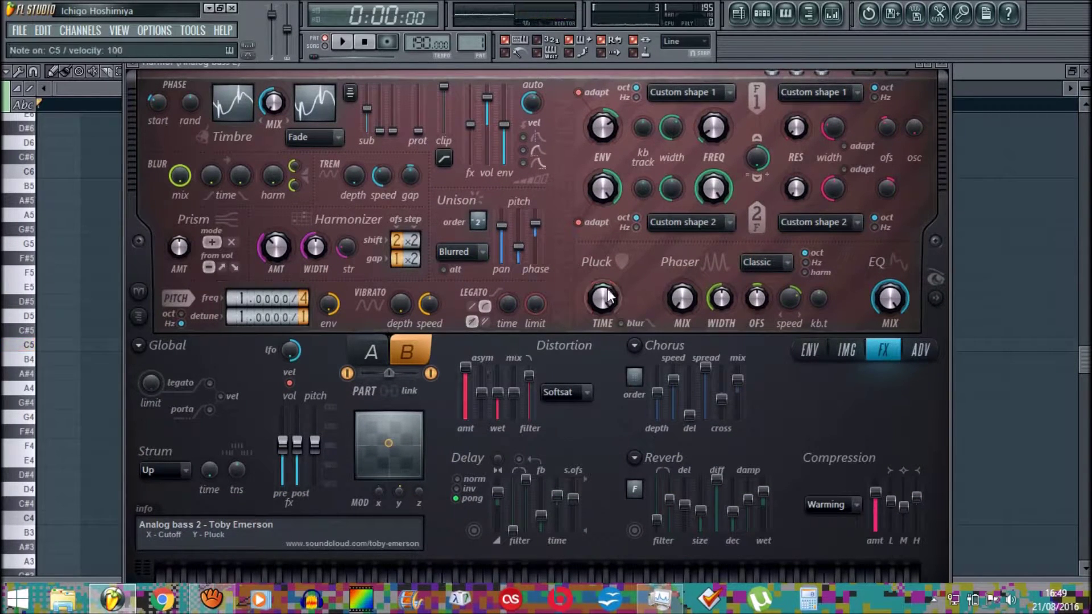
key(z)
key(z)
key(z)
key(z)
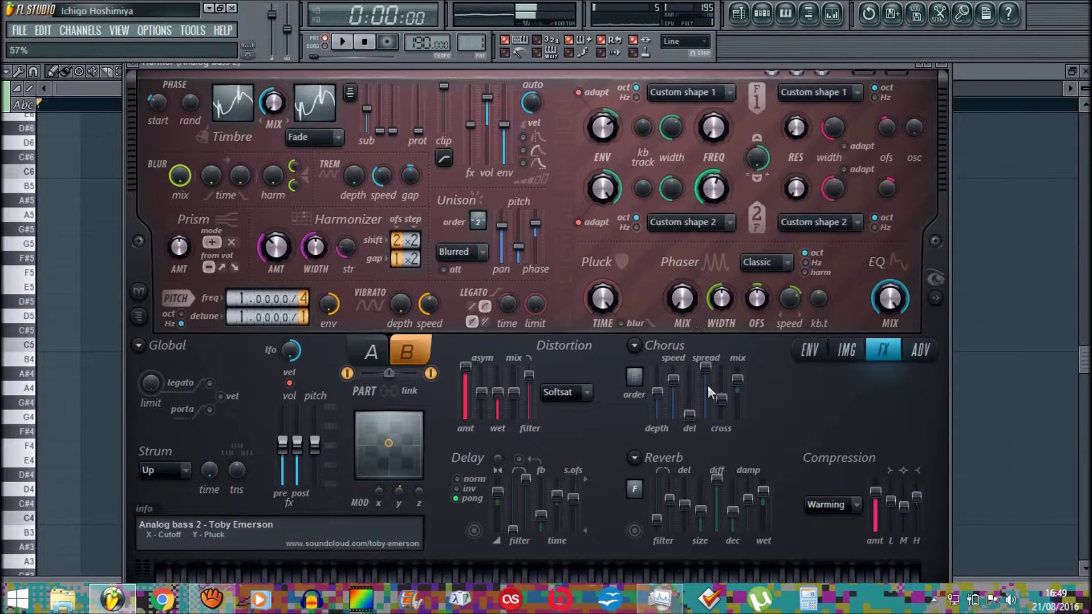
key(z)
key(z)
- Move the XY modulation point to the pad's upper-right corner and lower the filter 2 frequency to 0% while auditioning C5
click(367, 424)
key(z)
key(z)
key(z)
drag(365, 422, 410, 424)
key(z)
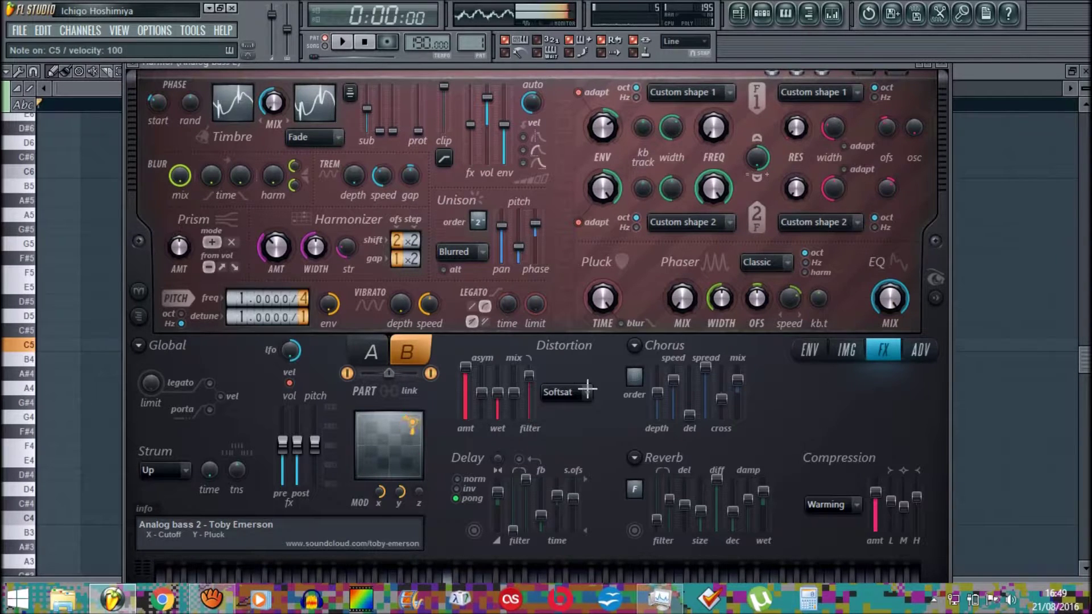
key(z)
key(z)
key(z)
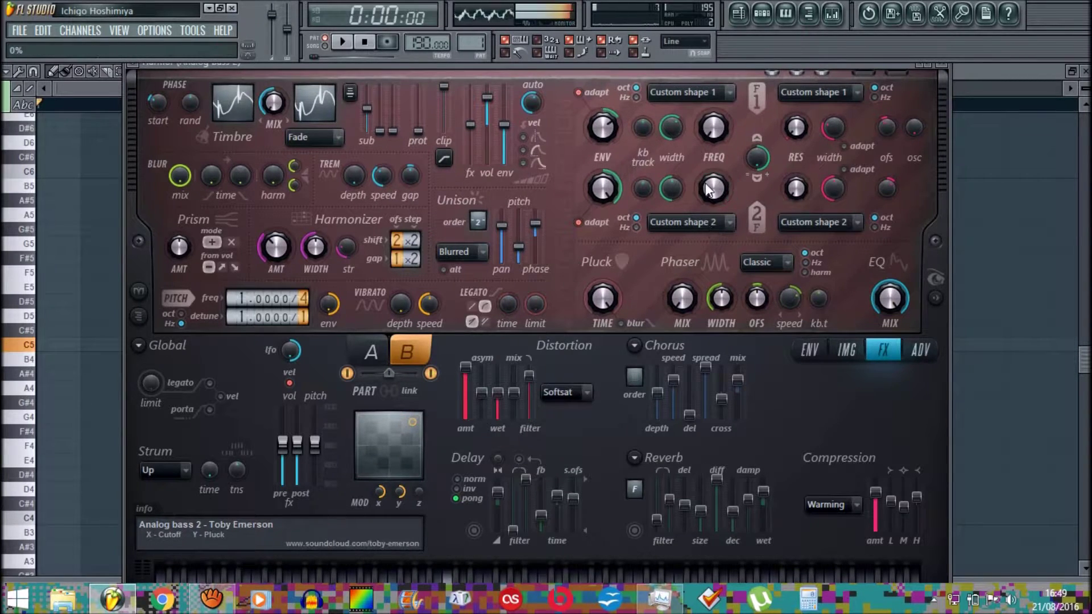
- Set both filter 1 and filter 2 of part B to the Classic low pass shape
click(705, 221)
click(715, 209)
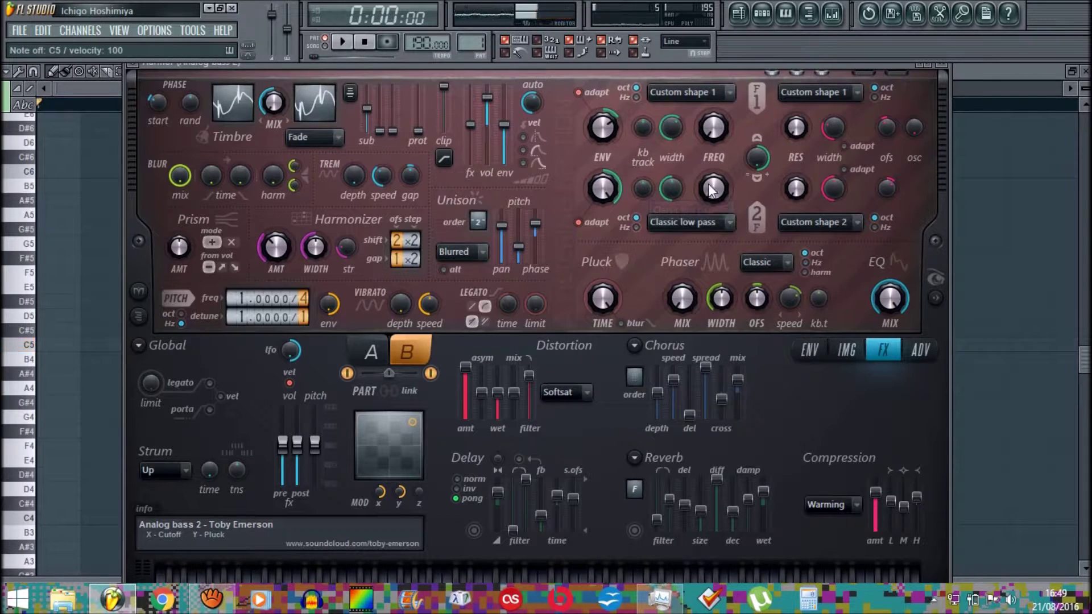
click(703, 226)
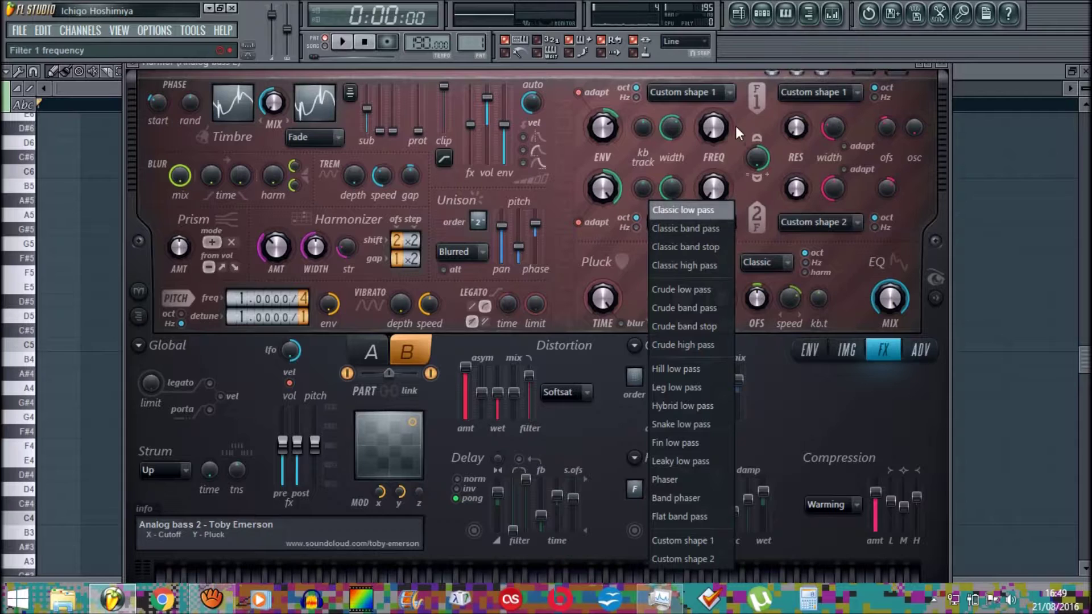
click(700, 210)
click(706, 94)
click(701, 114)
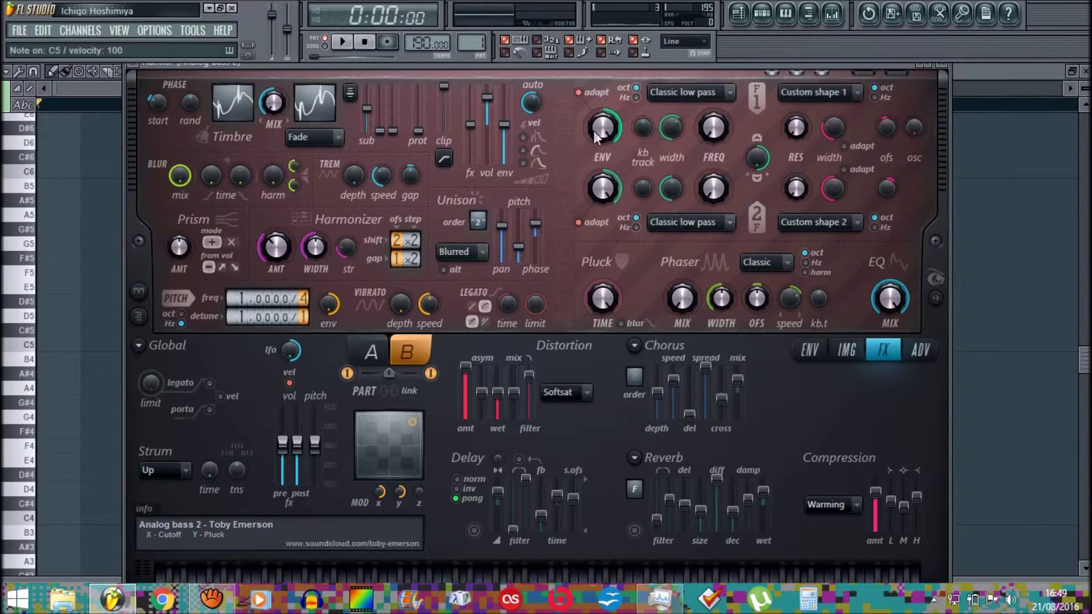
- Reset the envelope amounts of filters 1 and 2 to neutral while auditioning C5
key(z)
key(z)
key(z)
key(z)
key(z)
right_click(622, 184)
click(618, 185)
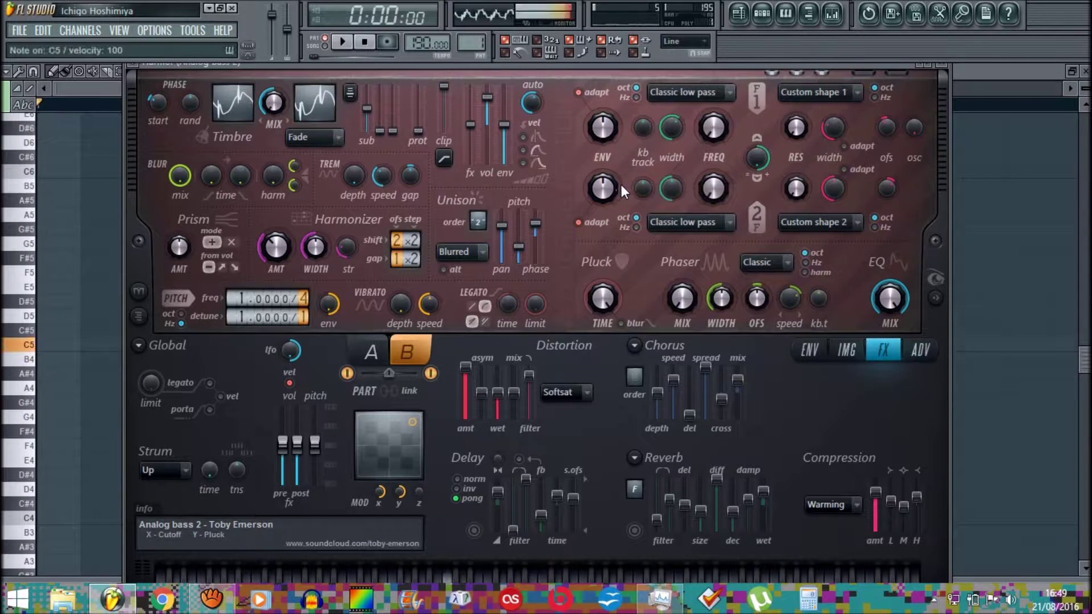
- Turn off adapt for filter 2, try a negative envelope amount on it and reset that amount to neutral
key(z)
key(z)
key(z)
drag(616, 183, 615, 173)
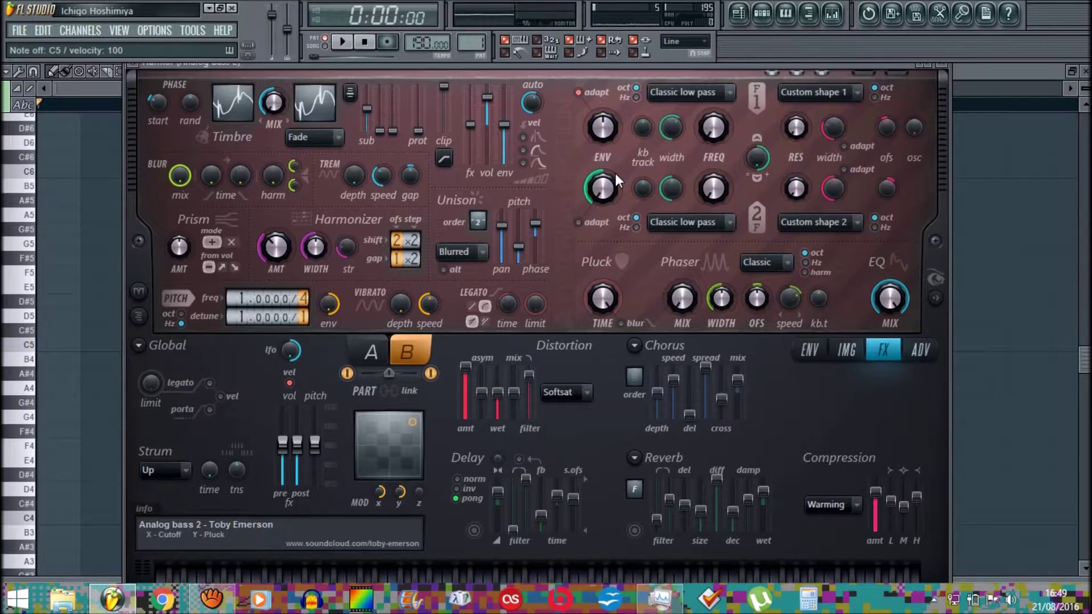
right_click(615, 173)
click(622, 178)
- Set filter 2 to Classic high pass with its frequency at 19%, and lower the sub-harmonic level to minimum
click(724, 225)
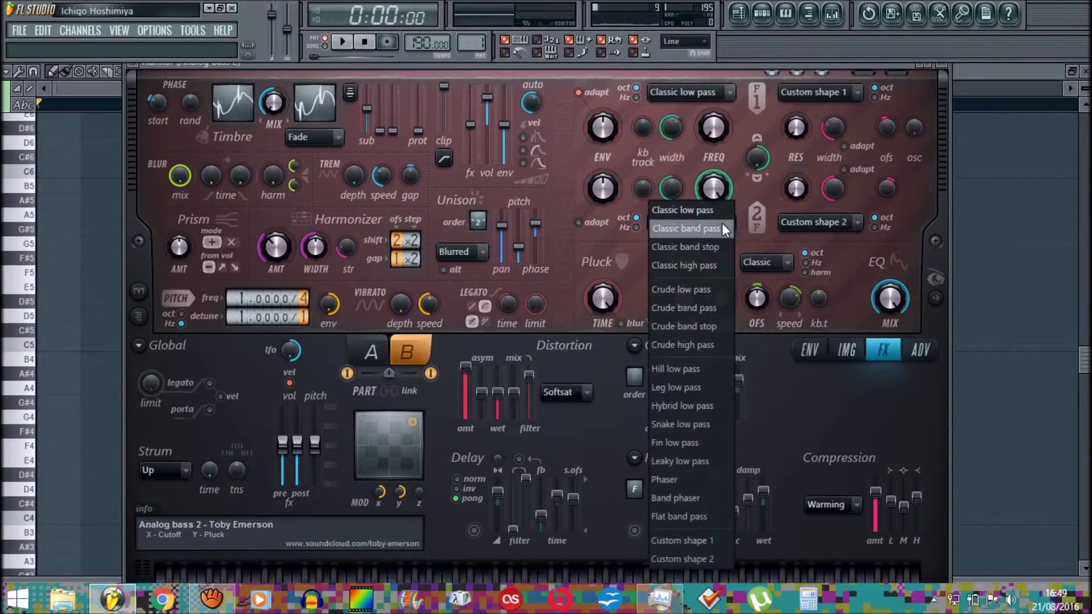
click(712, 263)
key(z)
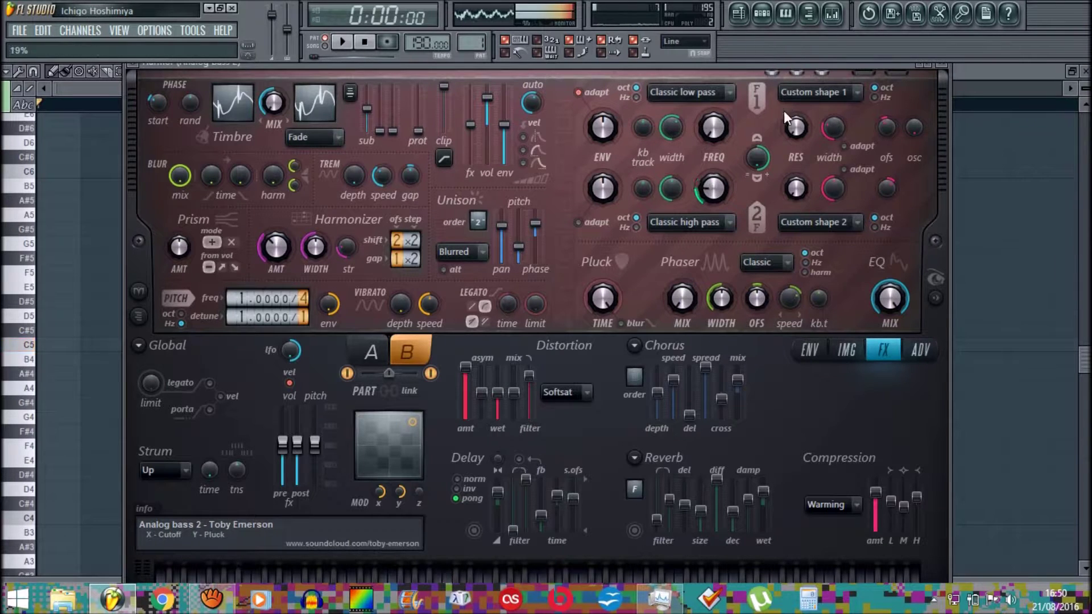
drag(377, 126, 379, 158)
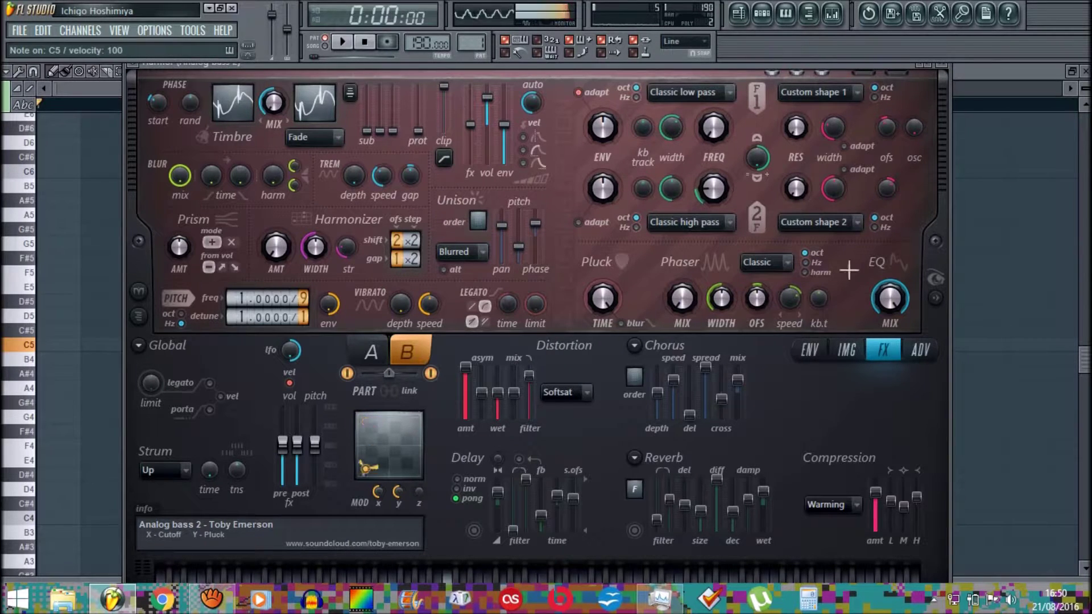
- Display part B's Pitch envelope, examine its vertical range and audition C5
click(809, 349)
click(558, 350)
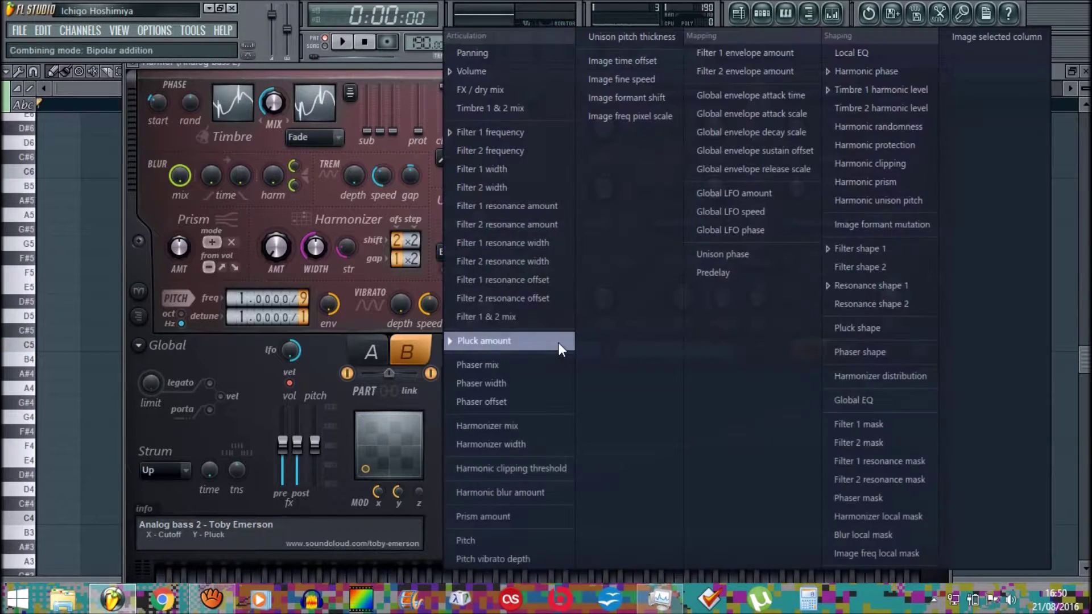
click(507, 538)
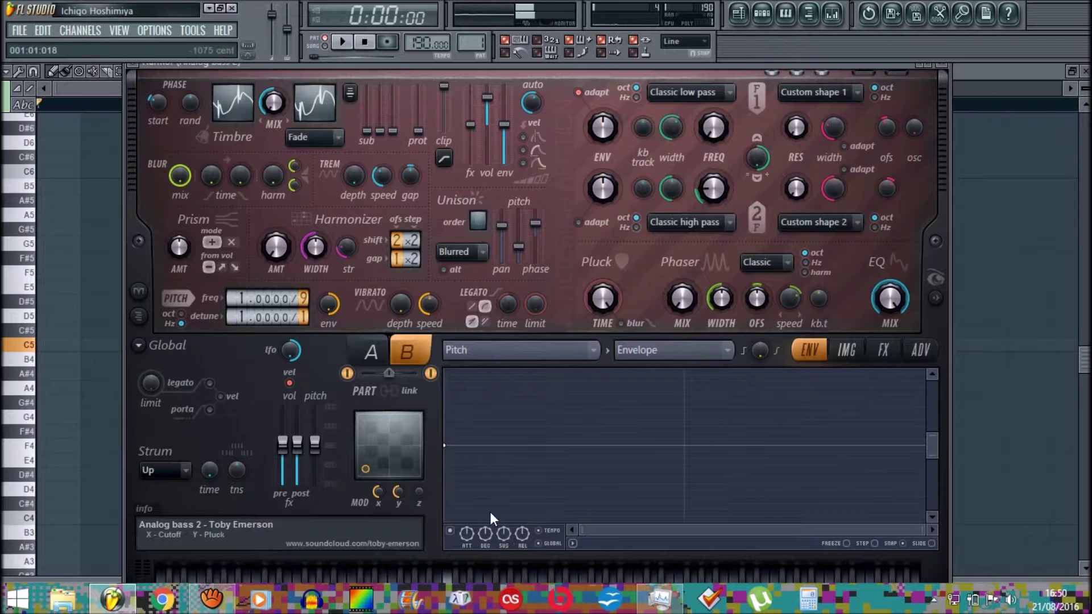
drag(931, 434, 931, 381)
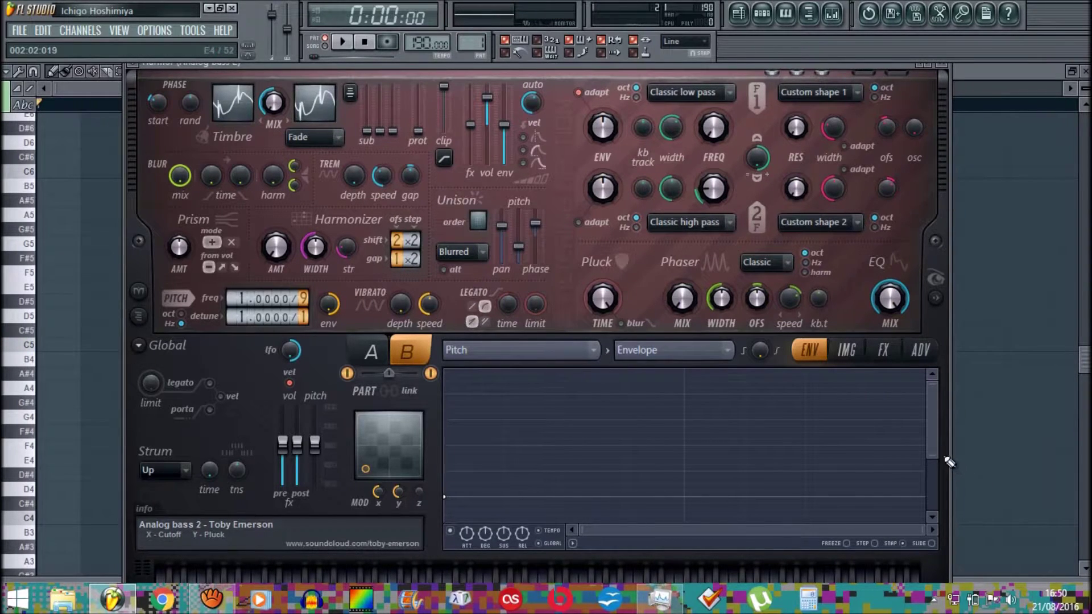
drag(929, 455, 931, 510)
key(z)
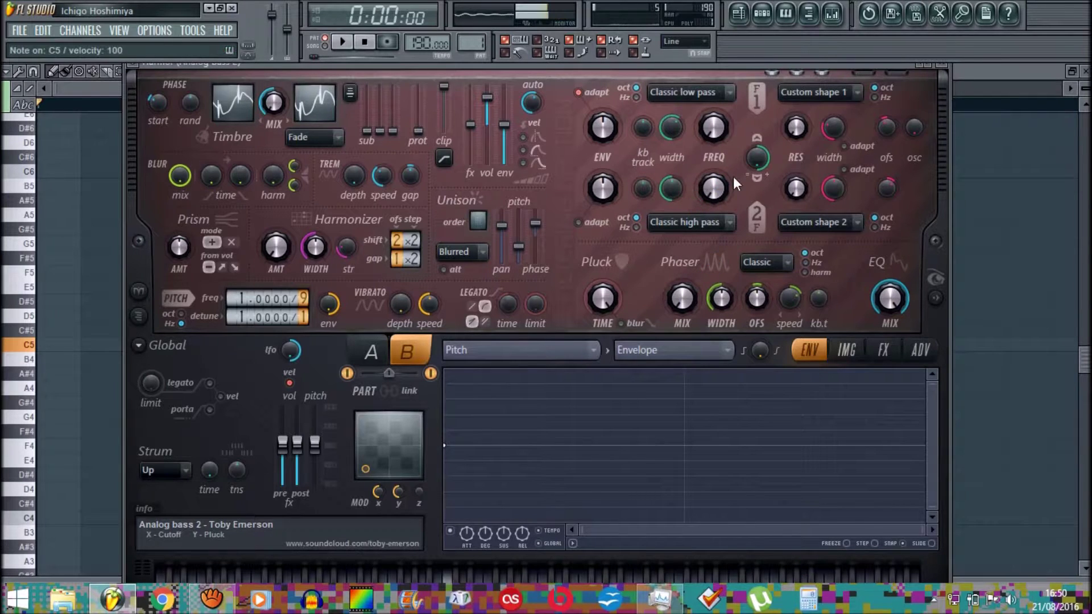
- Set the distortion type to Off and reset part B's pitch envelope amount
click(881, 351)
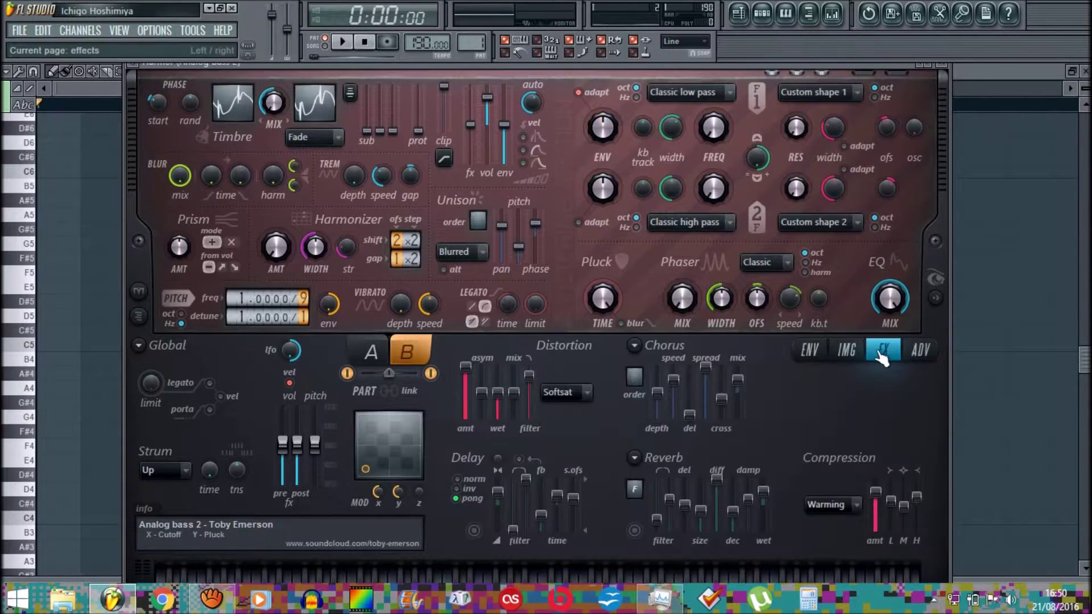
click(572, 394)
click(571, 357)
key(z)
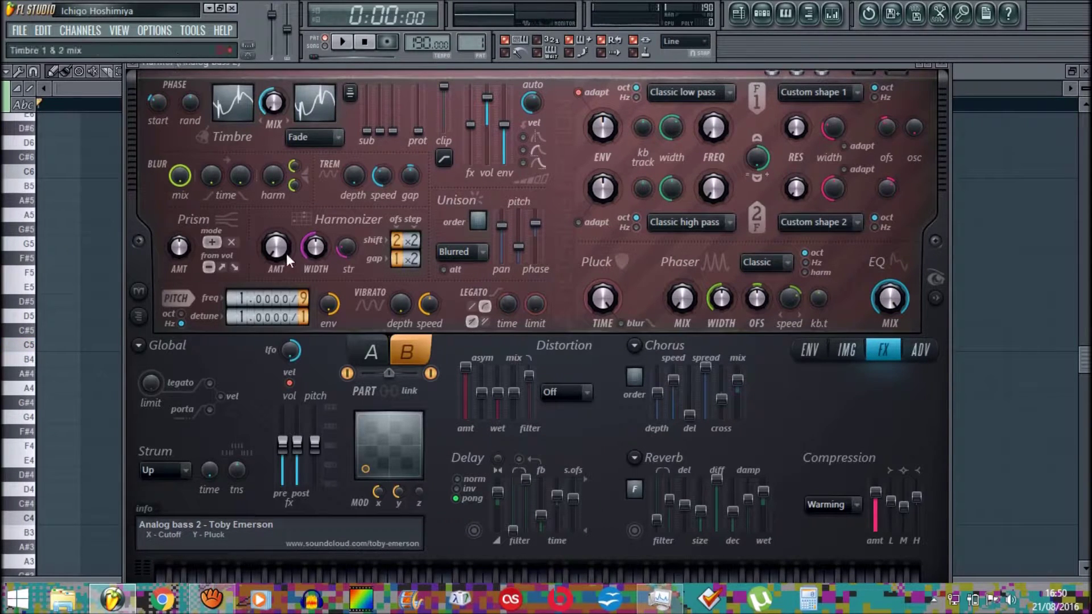
right_click(332, 309)
click(335, 322)
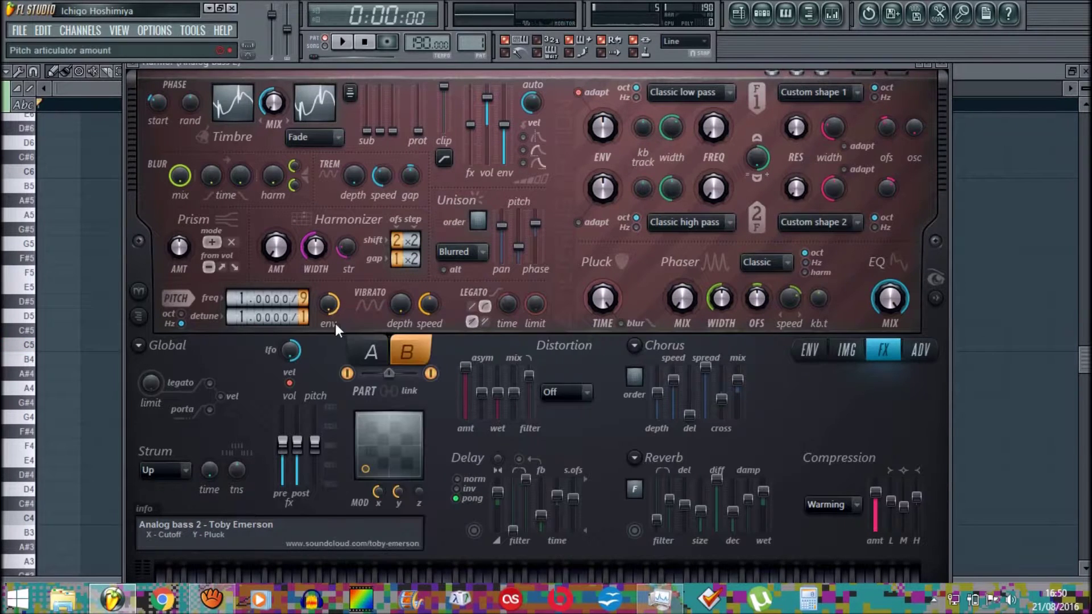
- Switch to part A and reset its pitch envelope amount
click(369, 360)
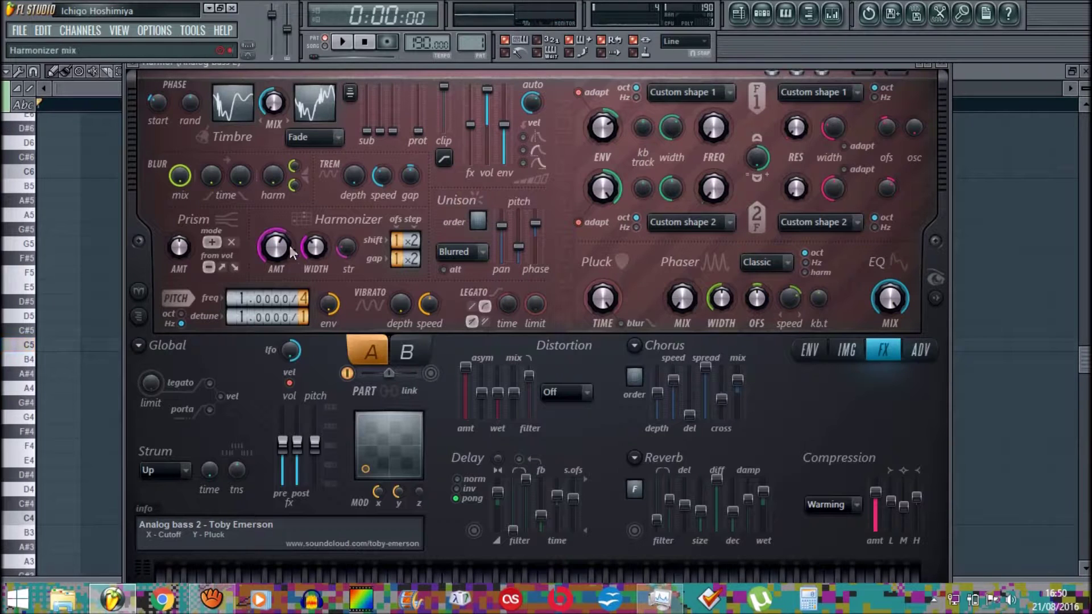
right_click(331, 308)
click(331, 308)
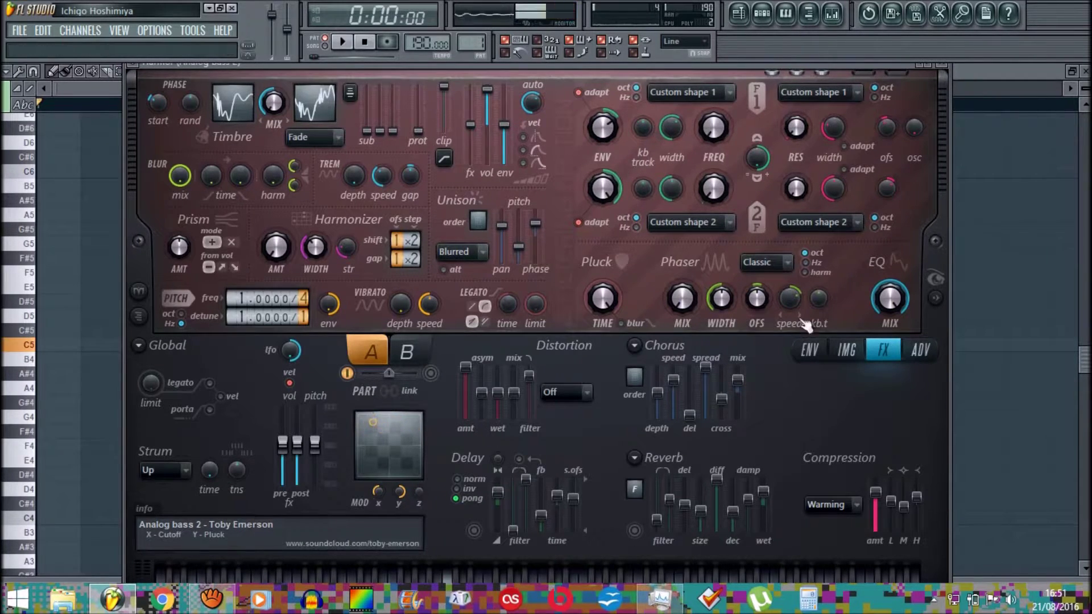
- Show part A's envelope page and set its filter 1 to Classic low pass
click(846, 351)
click(824, 355)
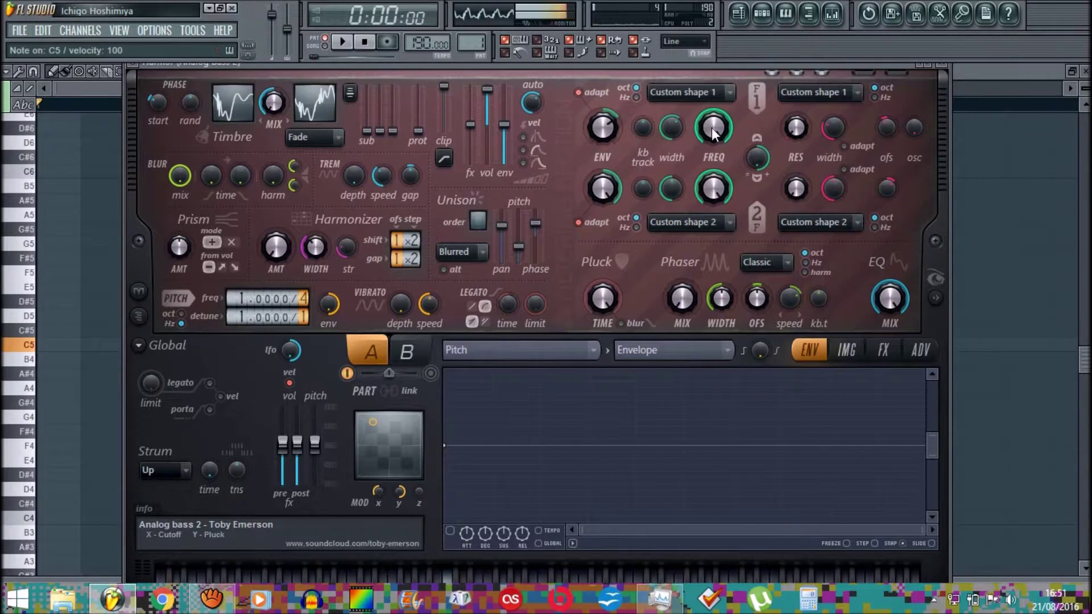
click(691, 92)
click(693, 110)
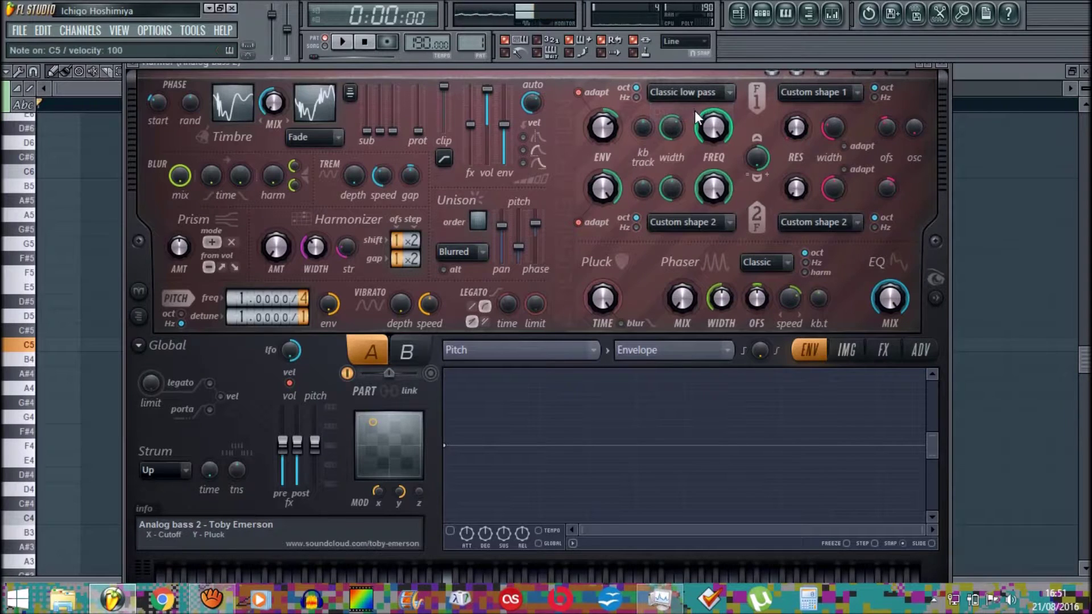
- Reset part A's two filter envelope amounts and raise both to high positive settings
right_click(607, 133)
right_click(602, 199)
click(630, 208)
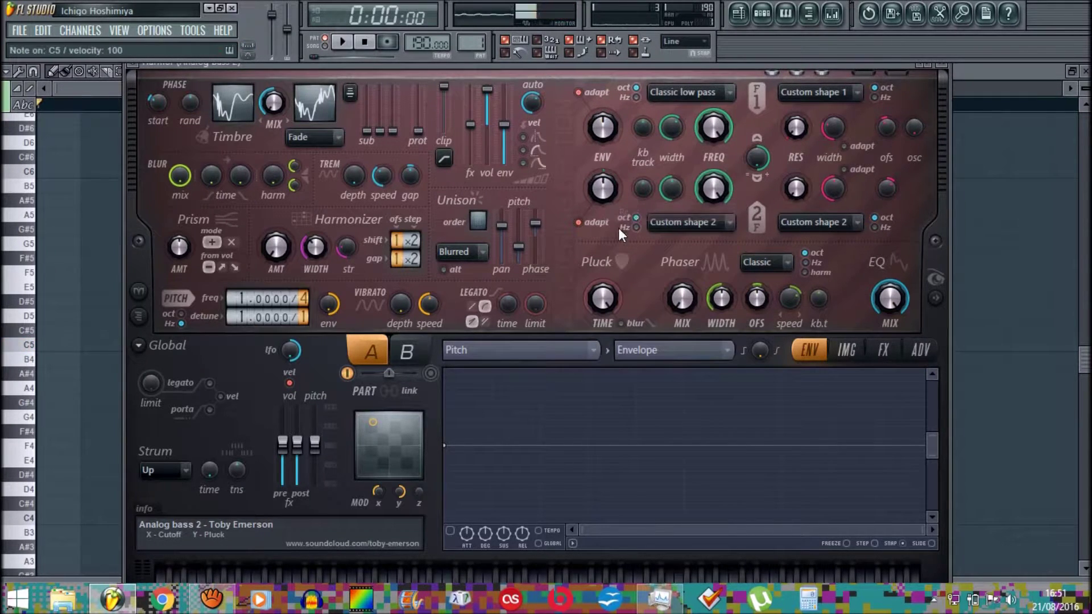
drag(612, 139, 609, 127)
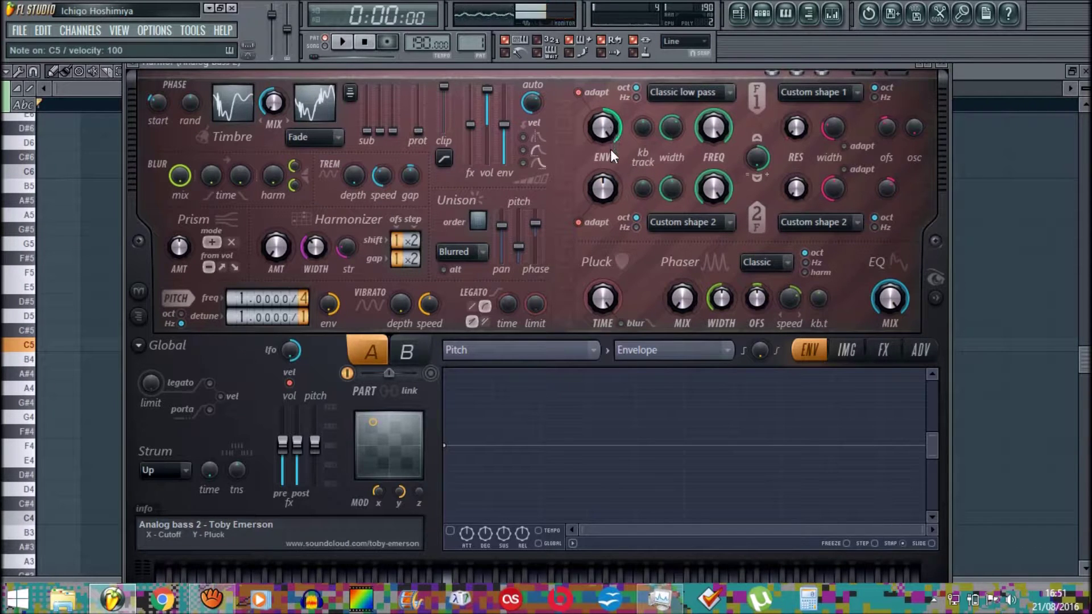
drag(614, 192, 614, 187)
- Try raising part A's two filter widths, with filter 1 at 100%, and turn both down to minimum
drag(660, 138, 661, 129)
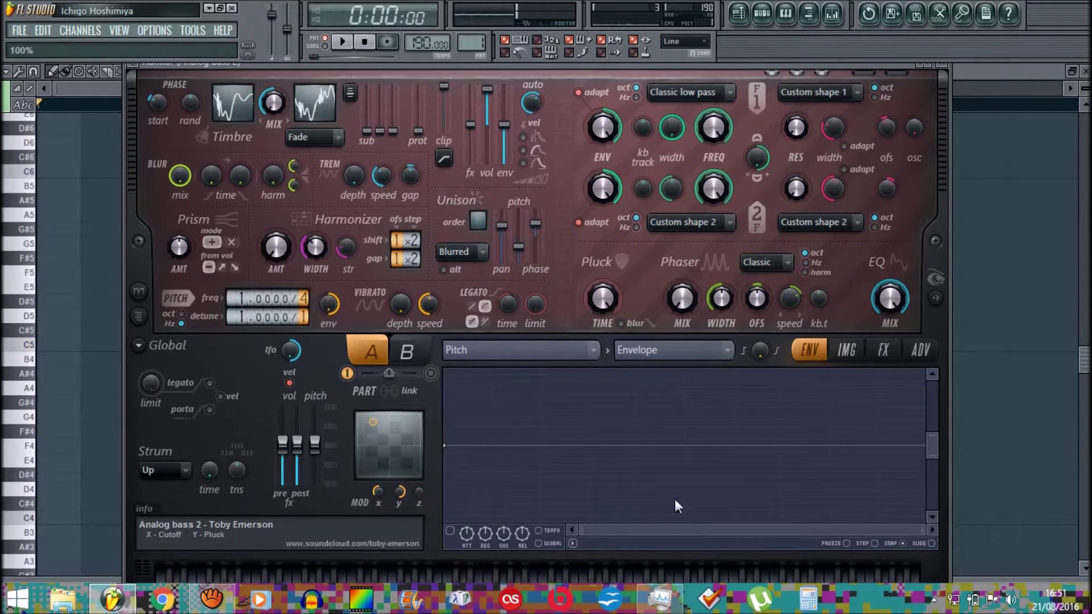
drag(670, 196, 671, 189)
drag(672, 127, 672, 136)
drag(672, 189, 674, 200)
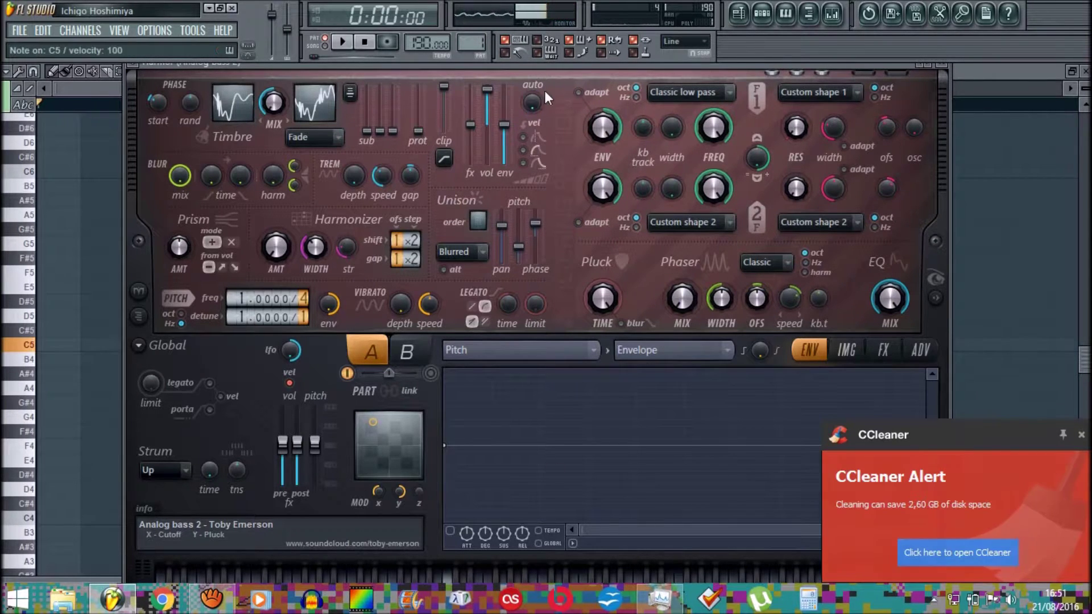
- Set the distortion type to Classic and raise its filter to maximum while auditioning C5
click(851, 351)
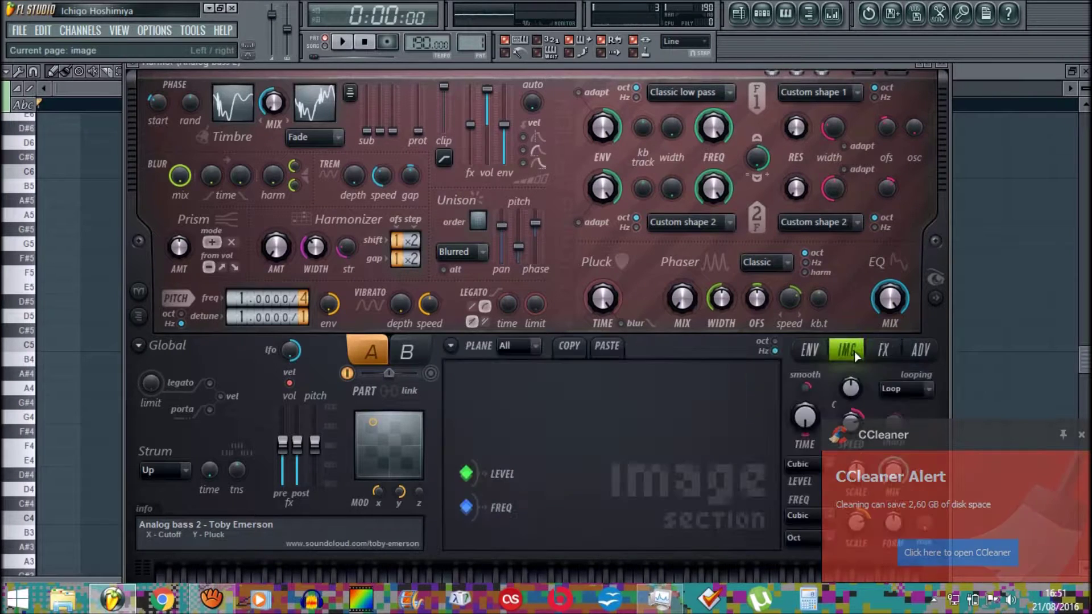
click(880, 350)
click(587, 392)
click(574, 372)
key(z)
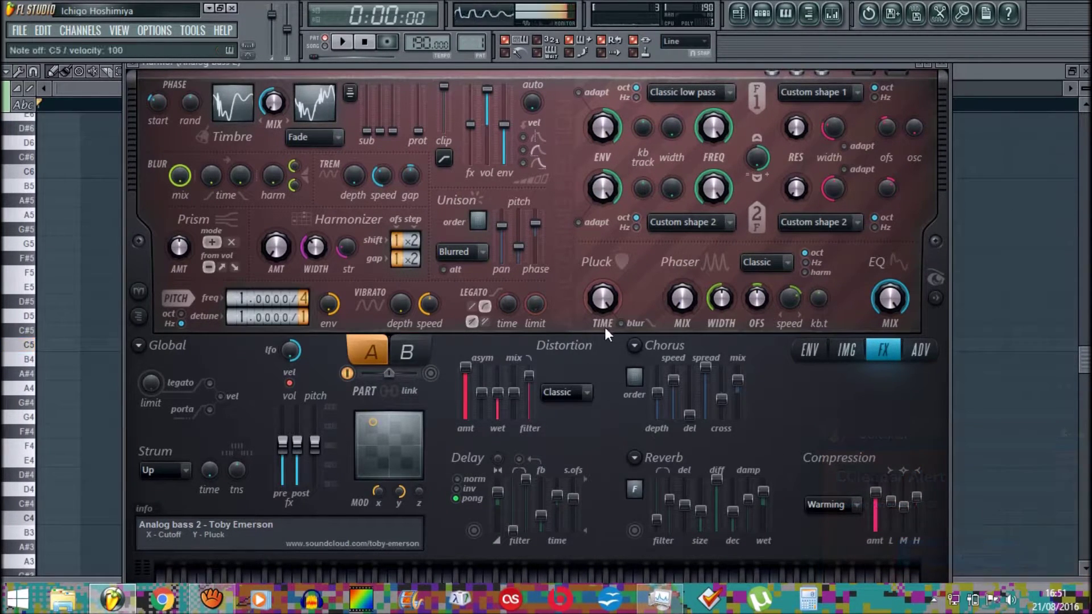
drag(541, 378, 525, 268)
key(z)
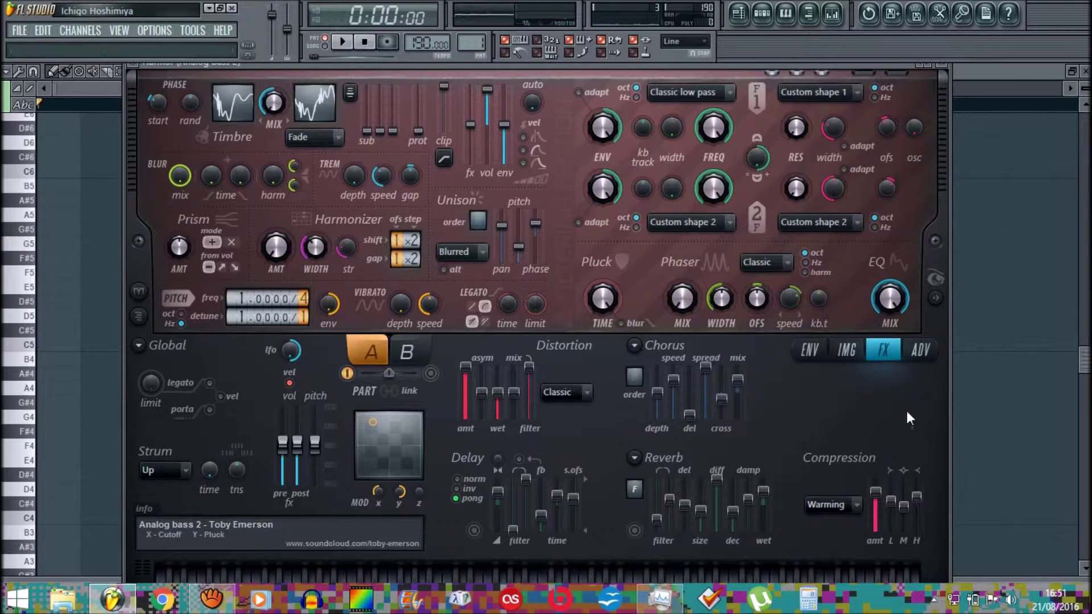
key(z)
- Raise the compression amount and the low-band level to maximum and audition the sound
drag(891, 495, 891, 479)
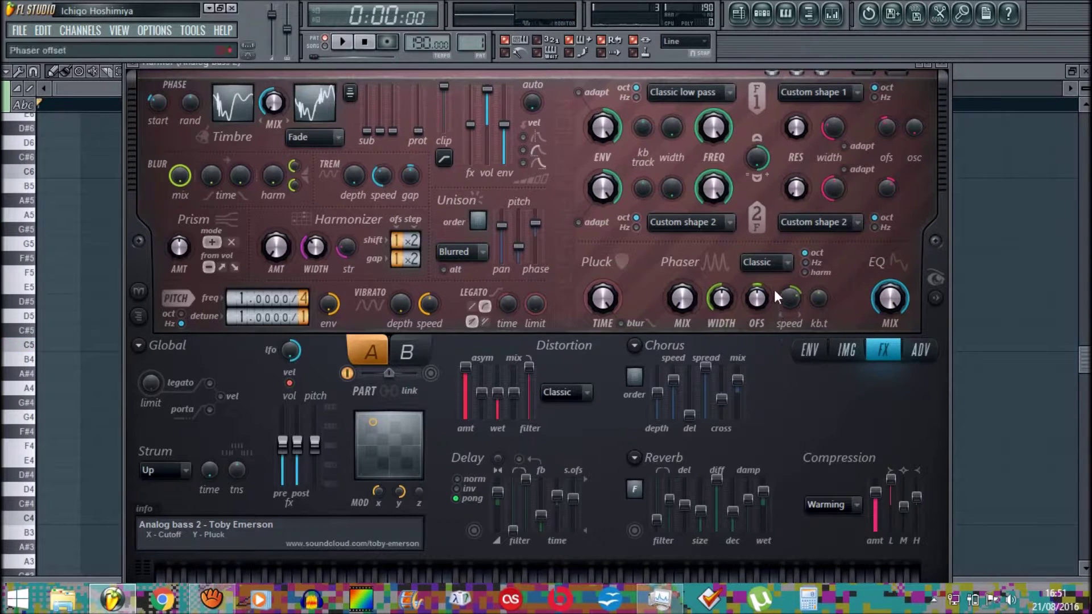
click(853, 355)
click(883, 354)
drag(867, 510, 872, 473)
key(space)
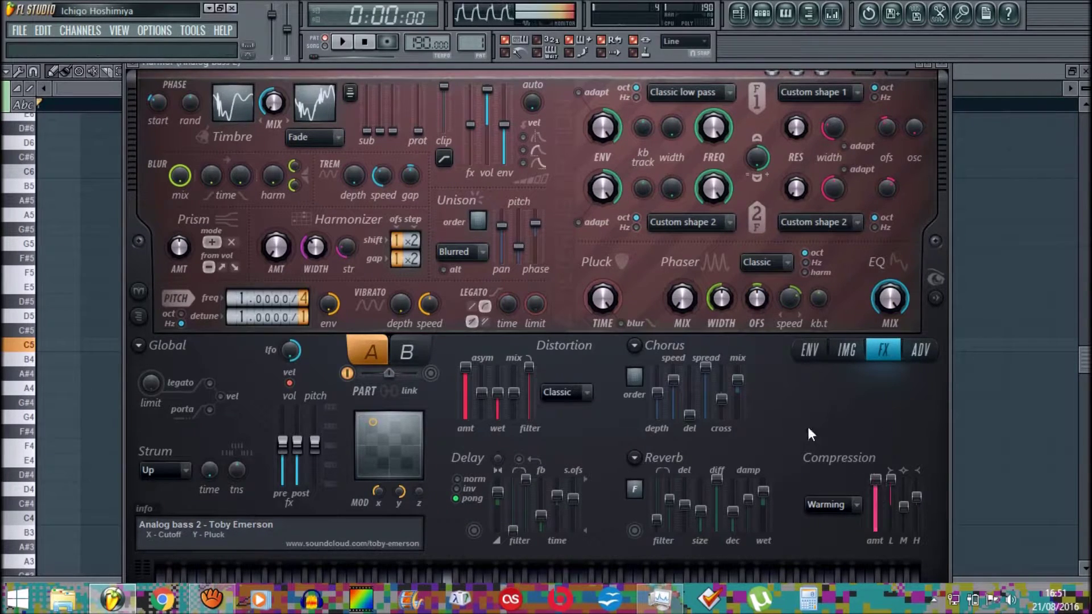
- Fill every fourth step of the Analog bass 2 channel in Pattern 1 and return to the Harmor window
key(space)
click(761, 13)
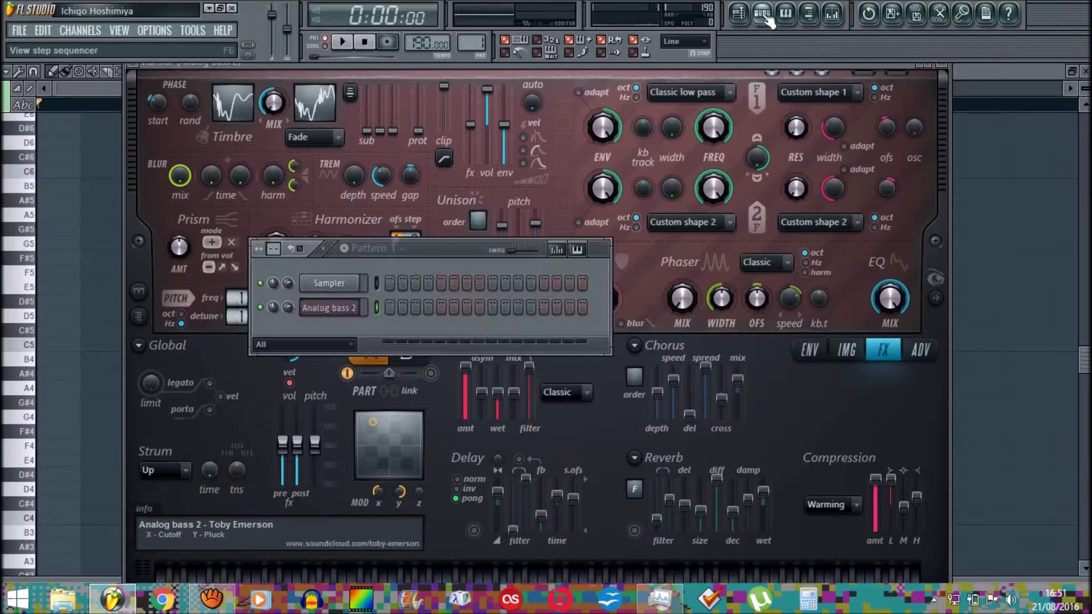
right_click(357, 305)
click(414, 432)
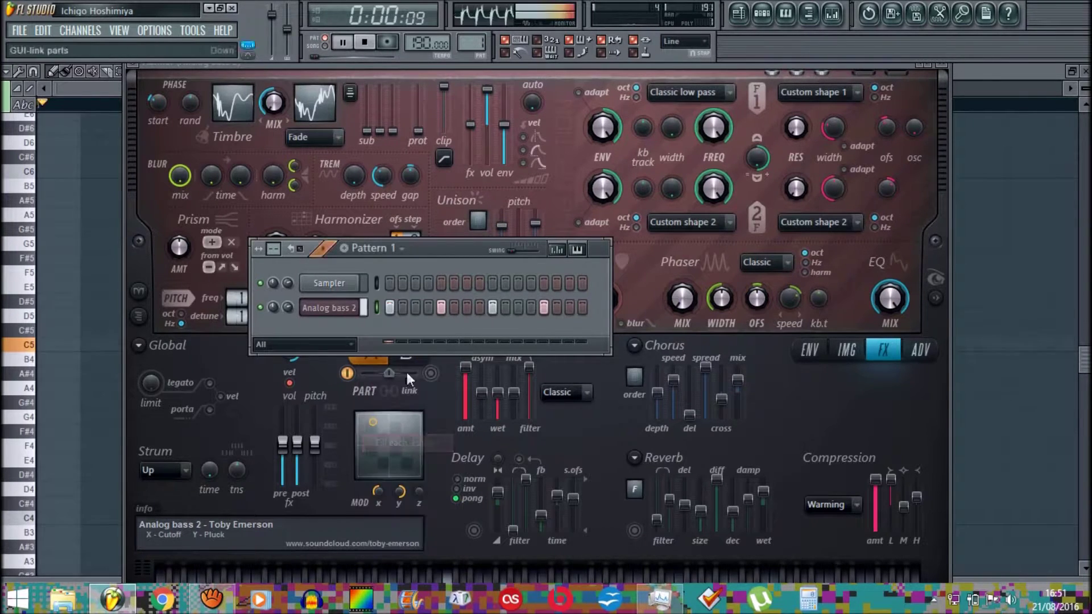
click(563, 71)
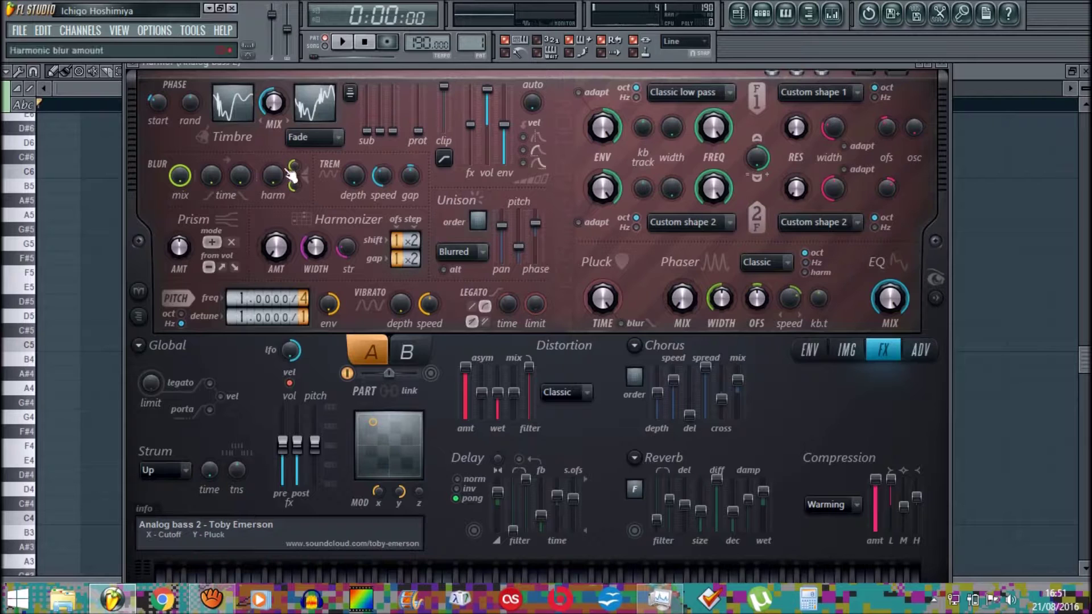
- Try the first sub-harmonic at maximum with the main pitch at +1200 cents and audition the pattern
drag(368, 131, 369, 86)
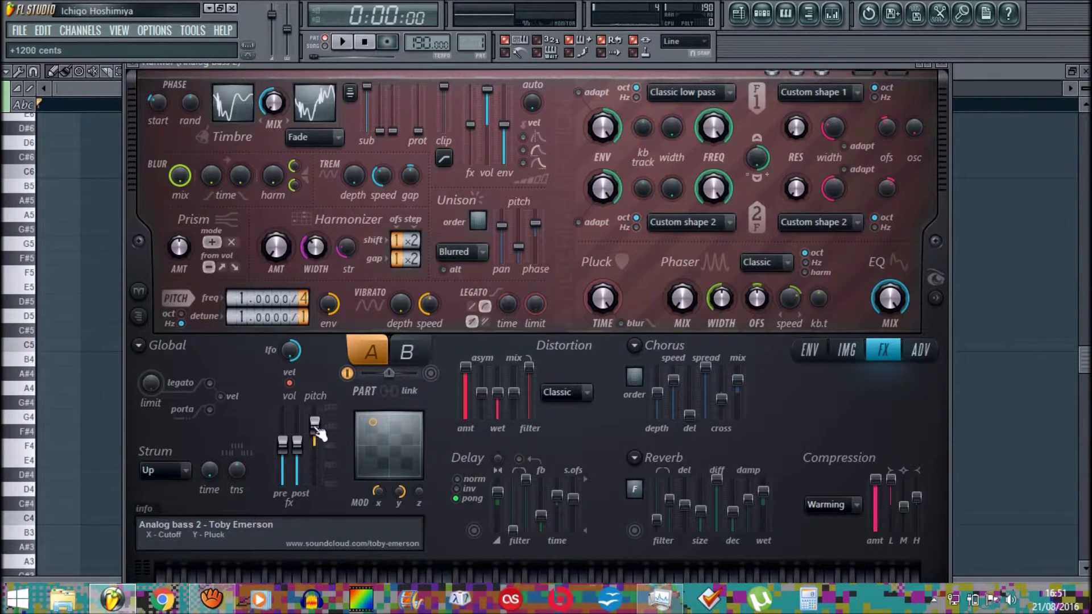
key(space)
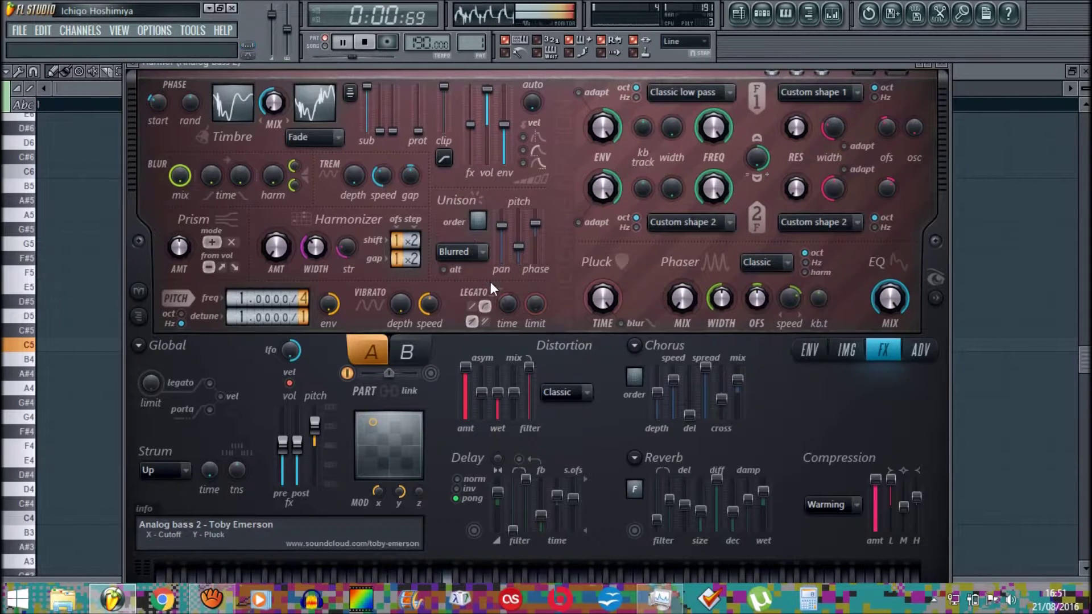
key(space)
- Draw a part A pitch envelope that falls from a high start to the centre line, bend it into a steep decay and audition it
click(806, 350)
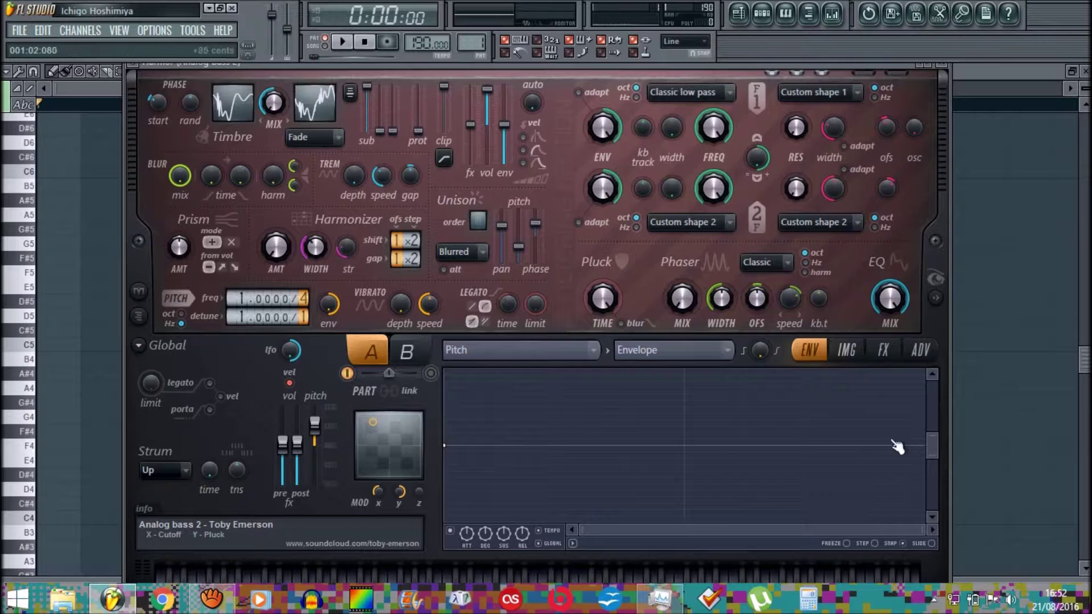
drag(934, 435, 933, 383)
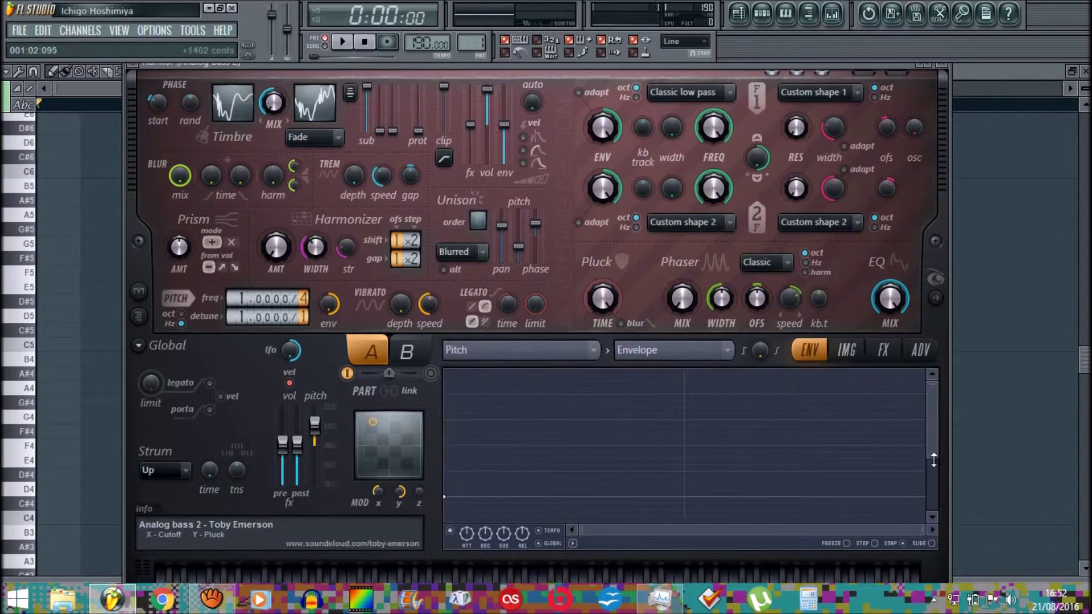
drag(449, 448, 434, 377)
right_click(501, 435)
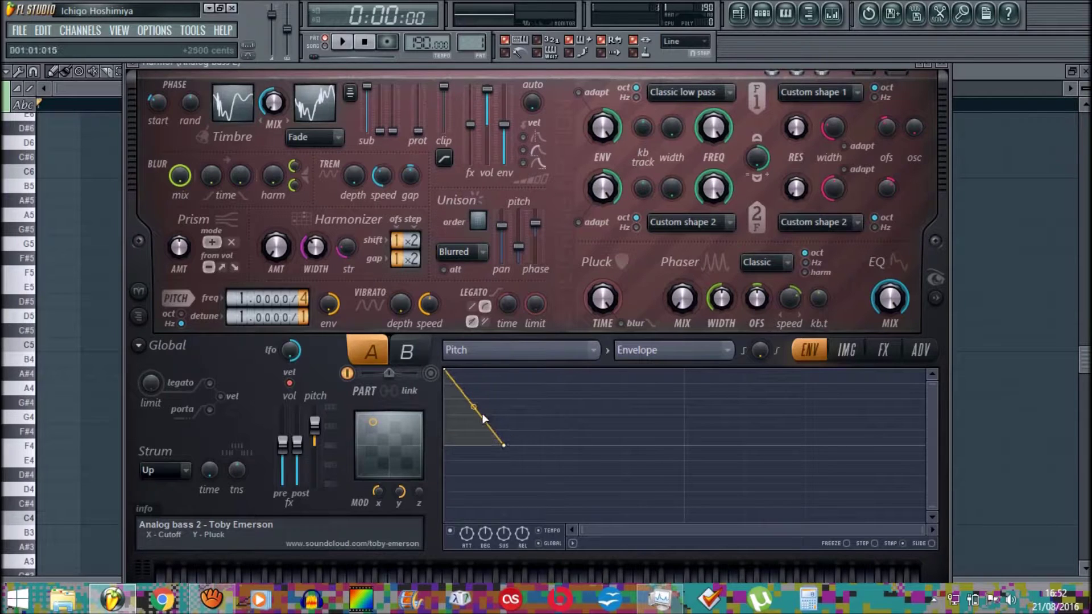
drag(472, 451, 473, 459)
key(space)
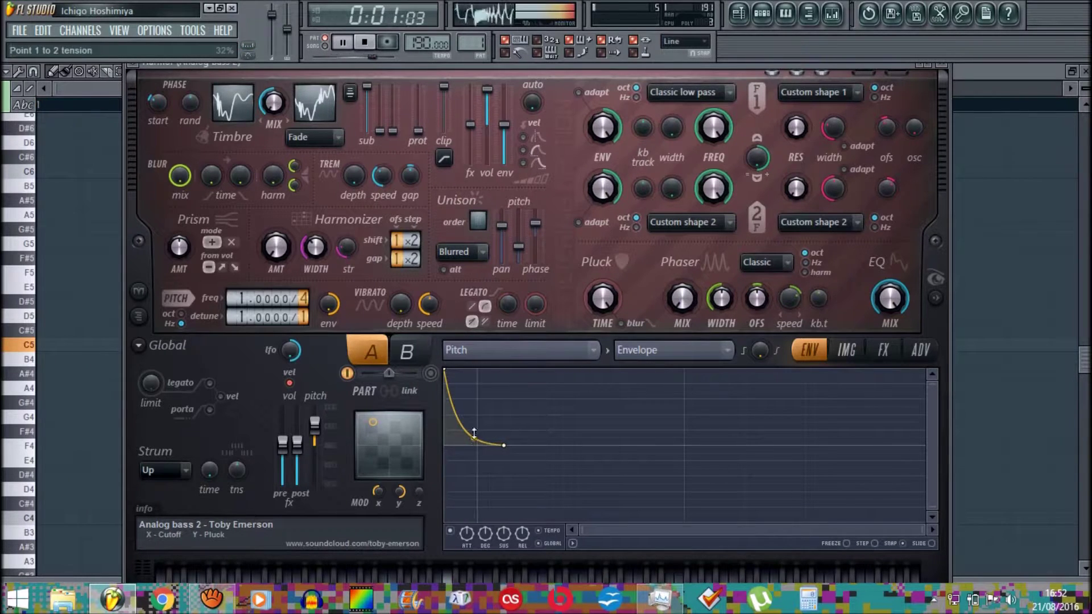
- Try different tensions on the pitch envelope's decay, including a straight line, and audition them
mouse_move(475, 437)
mouse_down()
mouse_move(449, 437)
mouse_move(478, 441)
mouse_up()
right_click(450, 436)
click(486, 237)
key(space)
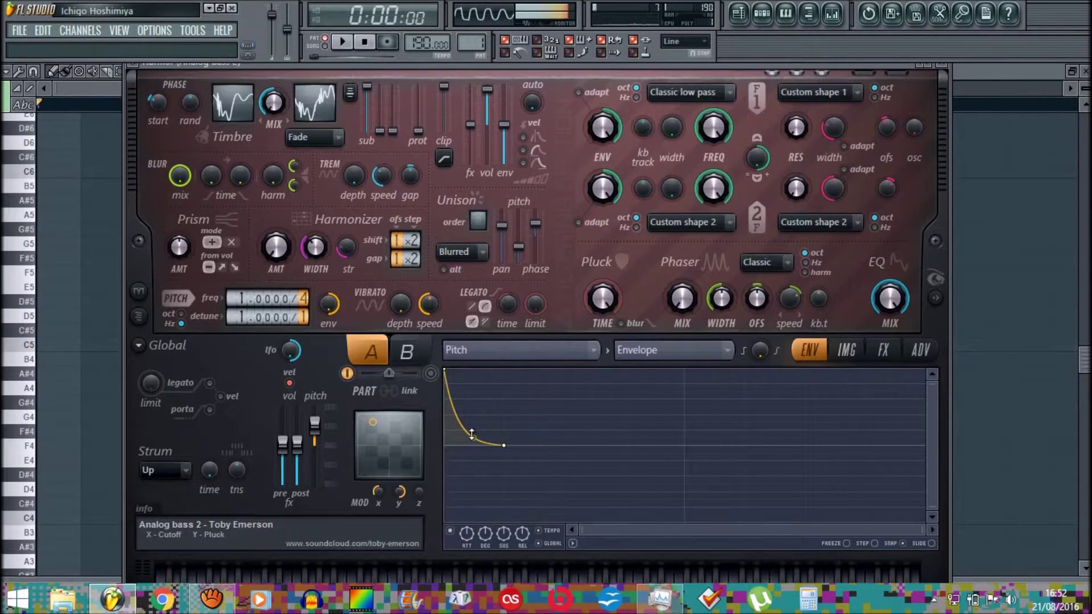
drag(472, 435, 474, 405)
key(space)
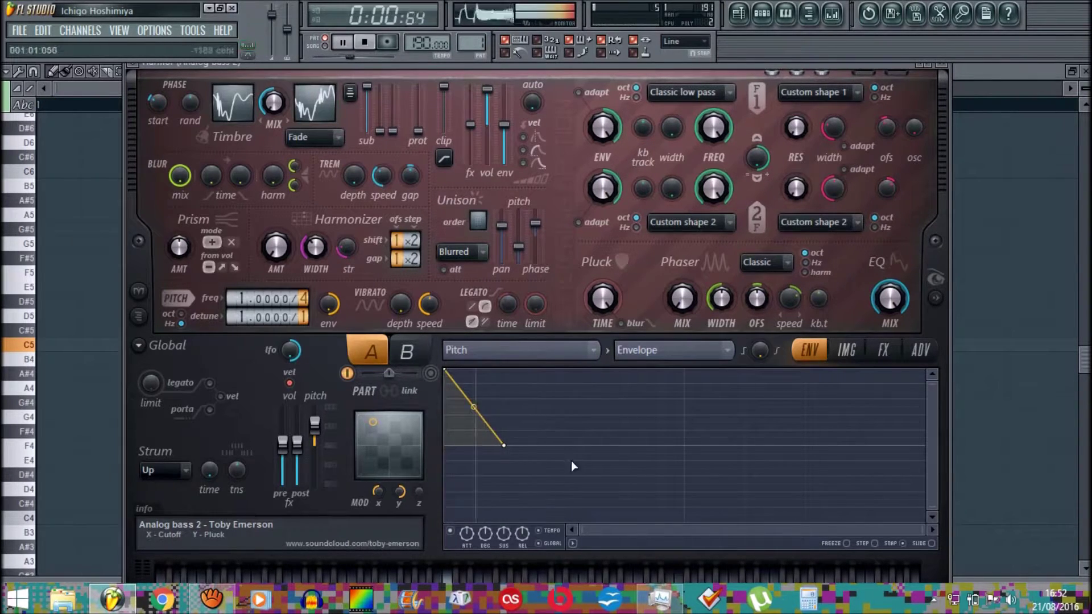
key(space)
- Lengthen the pitch envelope's decay to the vertical division line at mid-graph and bend it into a steep falling curve
drag(503, 446, 564, 445)
key(space)
drag(504, 407, 504, 440)
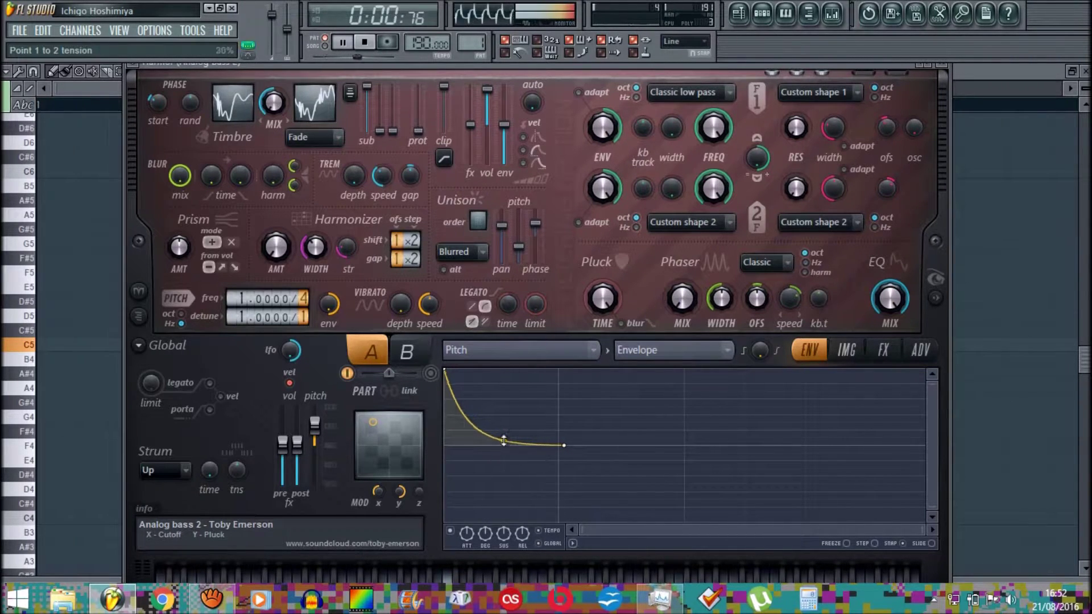
right_click(682, 446)
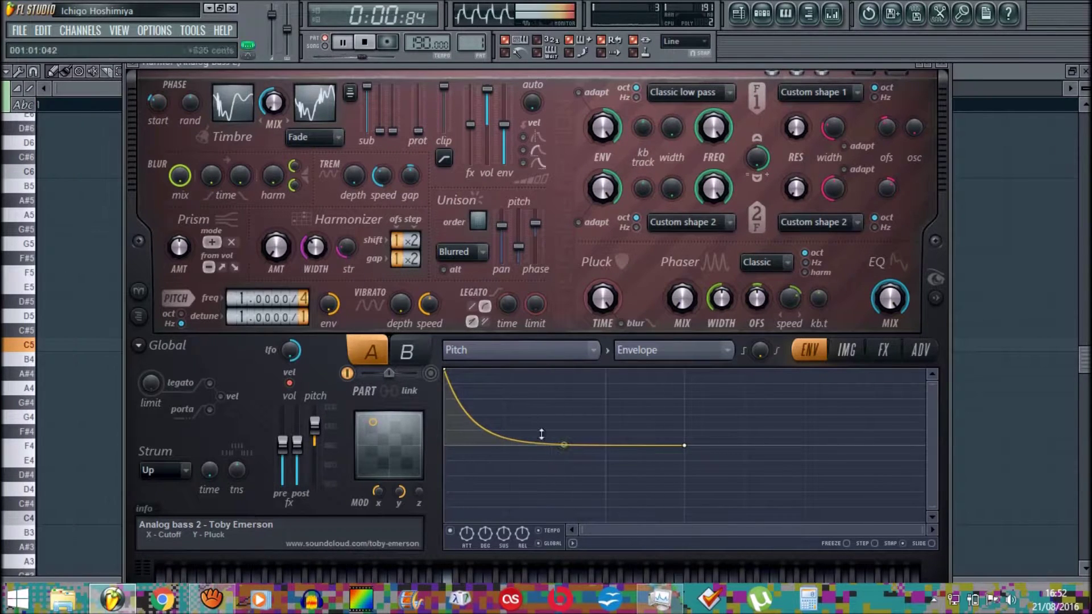
- Reset the main pitch to +0 cents, lower the first sub-harmonic to minimum and audition the pattern
drag(314, 428, 340, 588)
key(space)
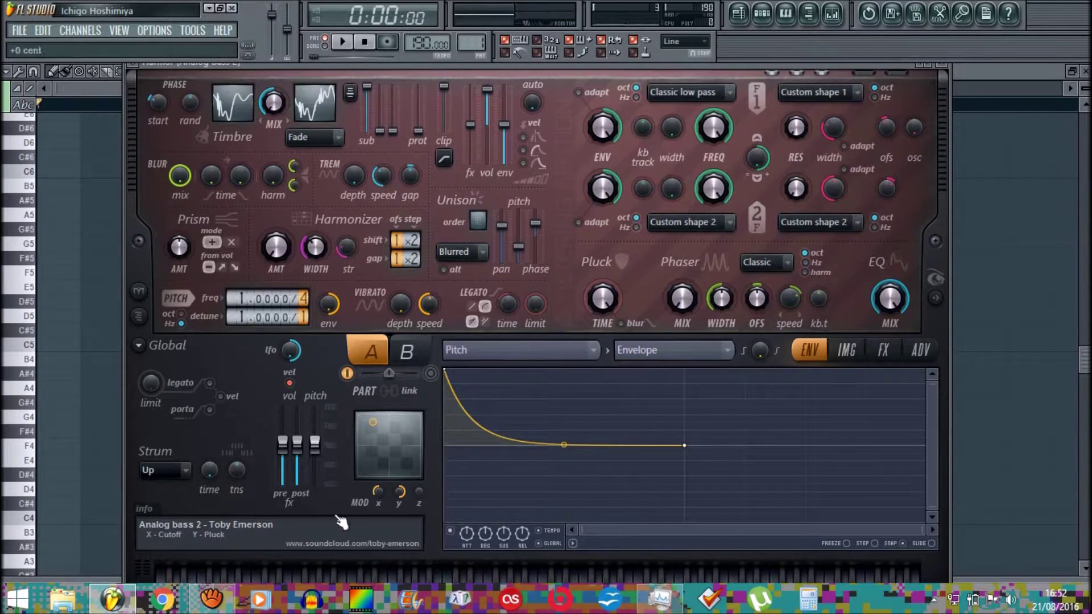
key(space)
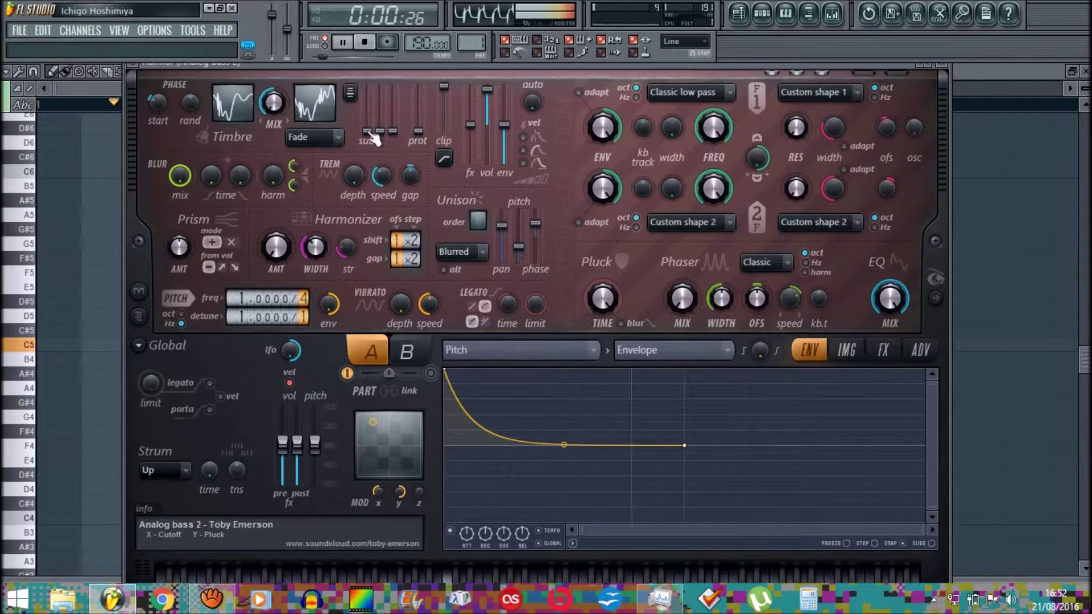
- Try the second sub-harmonic at maximum and sweep the main pitch both ways, setting it to -672 cents
drag(380, 131, 391, 84)
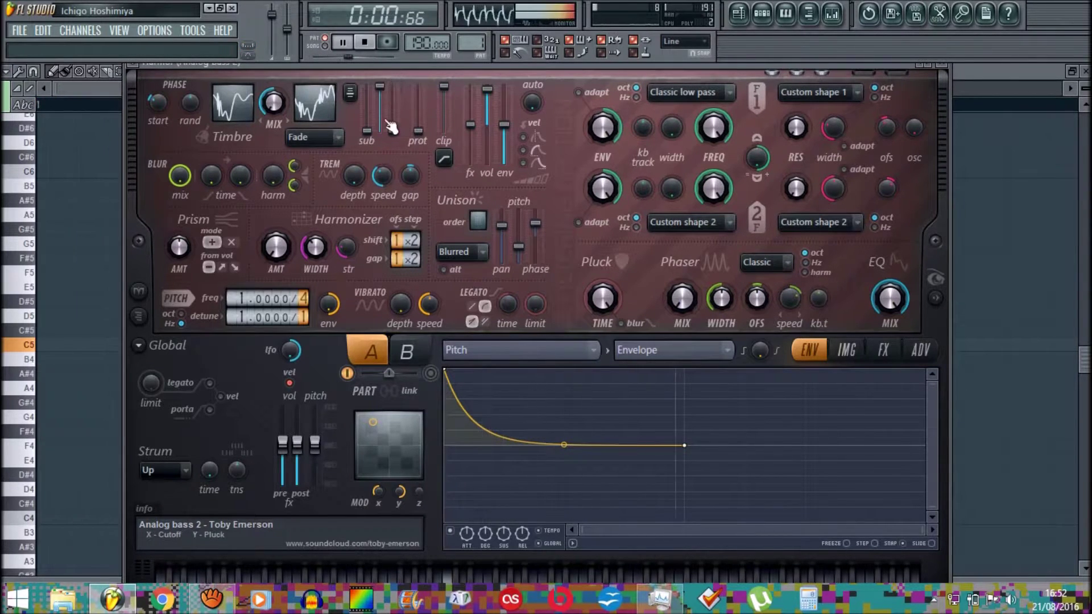
drag(319, 442, 322, 329)
drag(295, 545, 293, 583)
drag(297, 505, 317, 458)
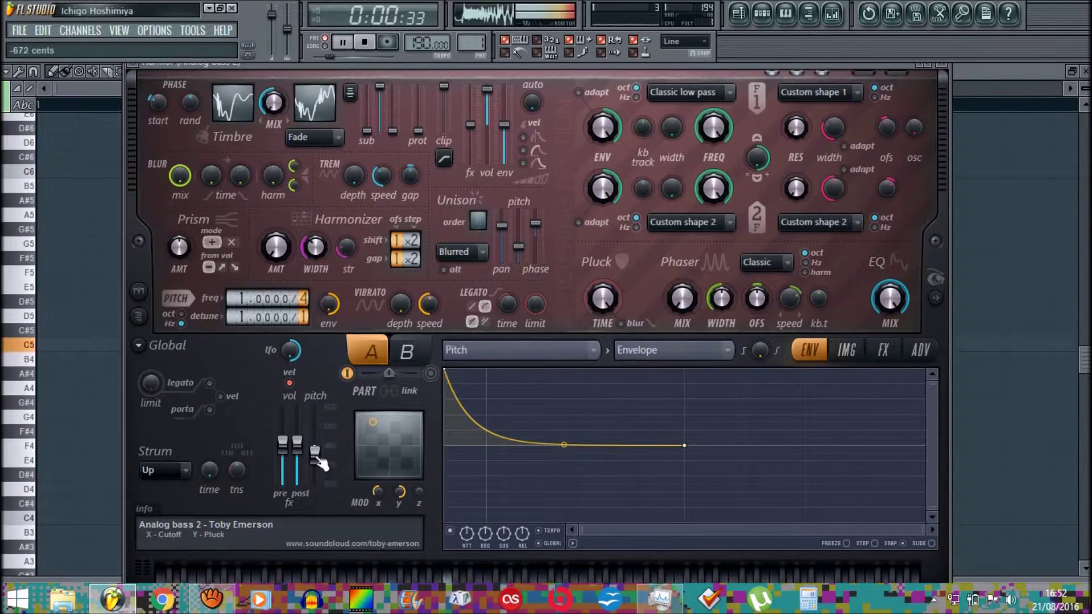
- Try the third sub-harmonic at maximum, return all sub-harmonics to minimum and readjust the main pitch slightly below zero
drag(392, 131, 392, 87)
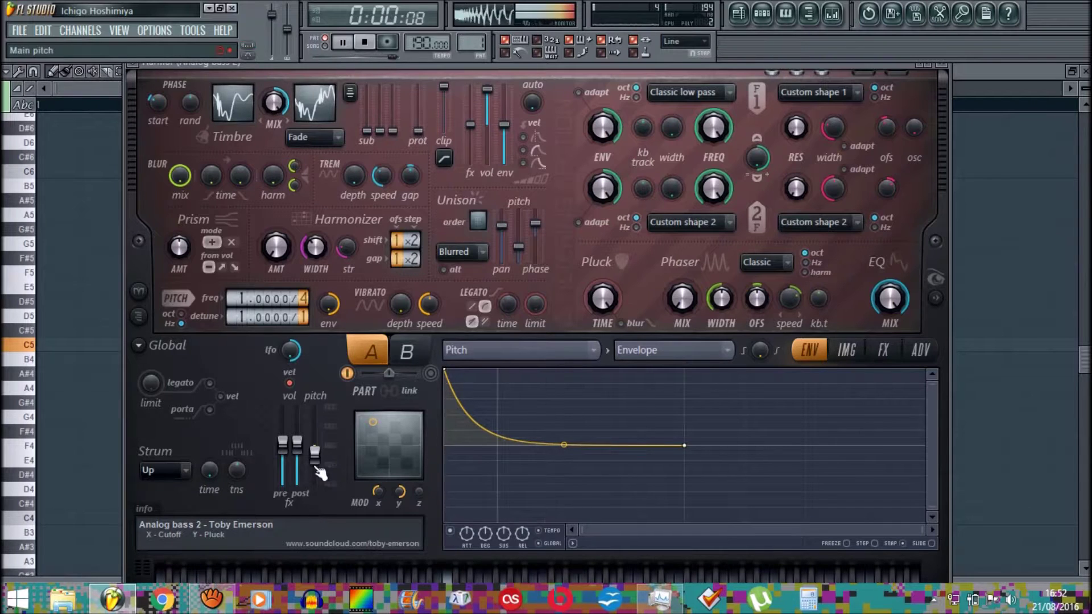
drag(314, 563, 319, 462)
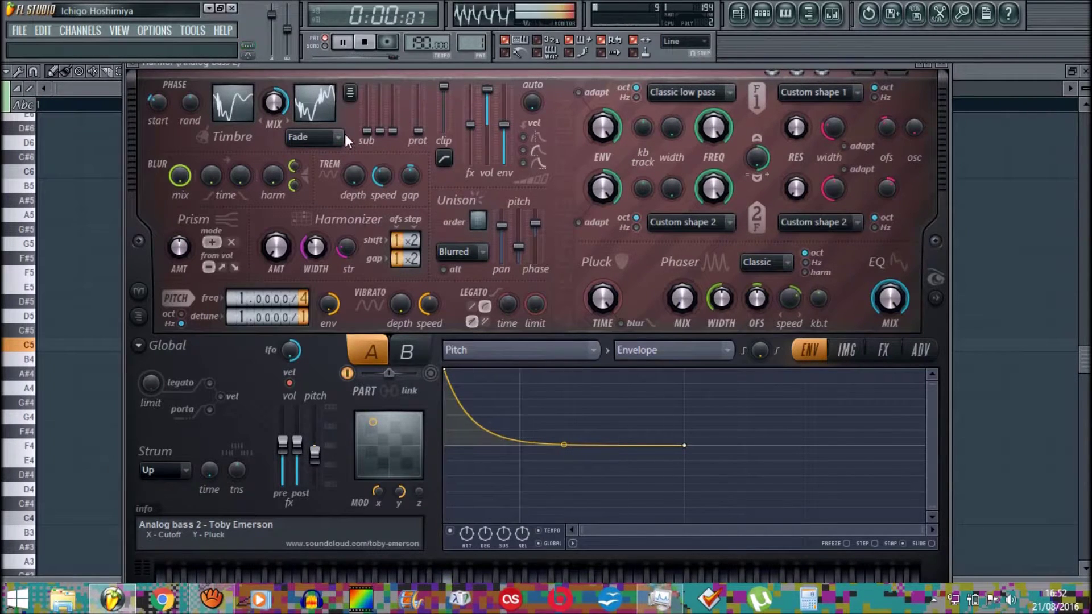
drag(313, 439, 322, 446)
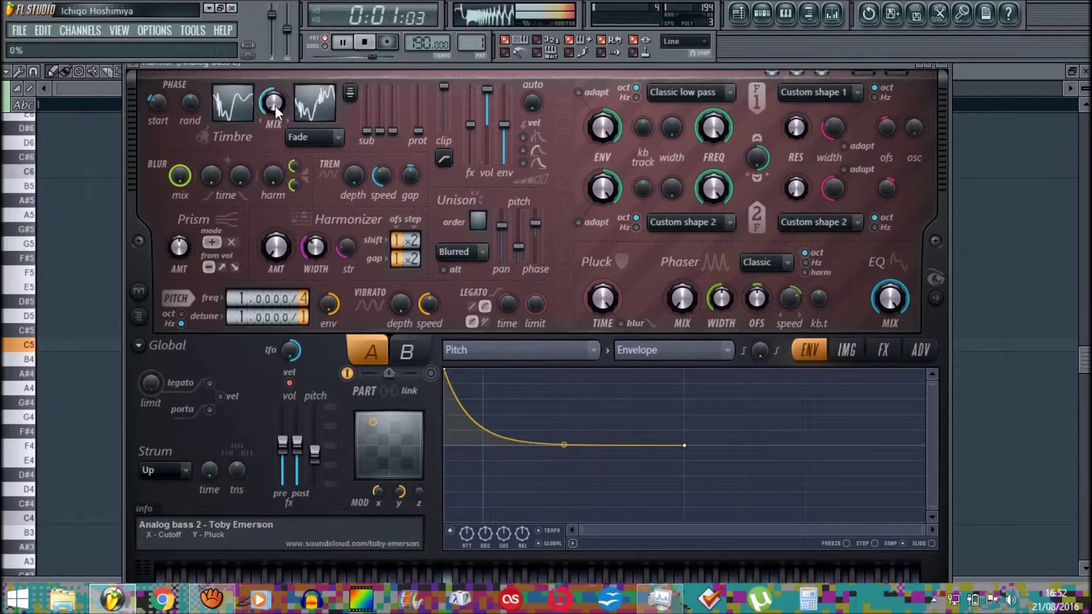
- Keep timbre blending on Fade, raise the harmonizer amount to 100% and adjust the pitch envelope amount to 19%
click(298, 137)
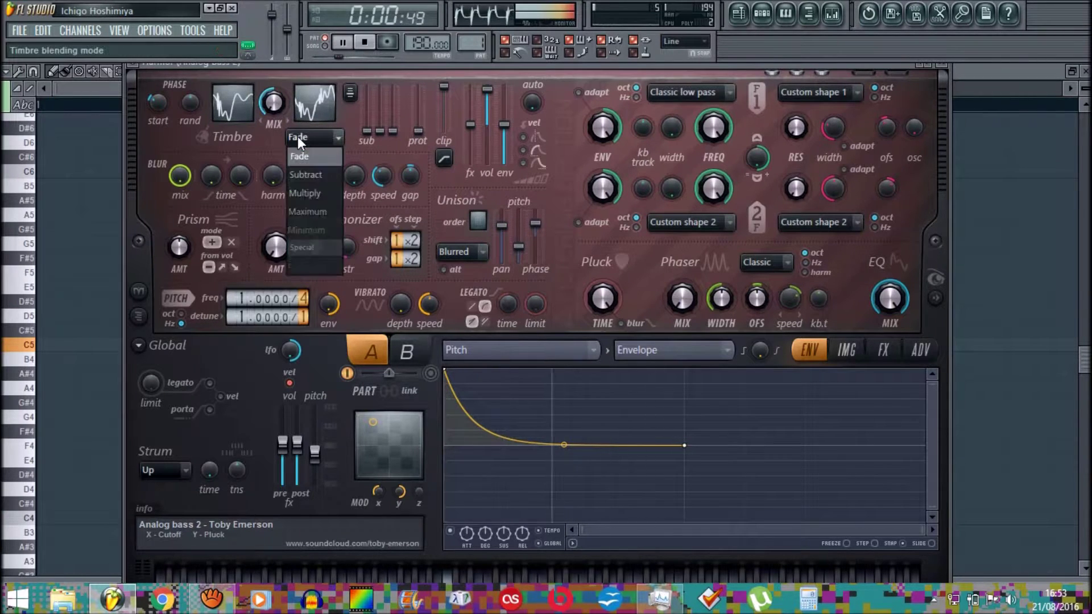
click(280, 104)
mouse_move(380, 130)
mouse_down()
mouse_move(380, 87)
mouse_move(378, 138)
mouse_up()
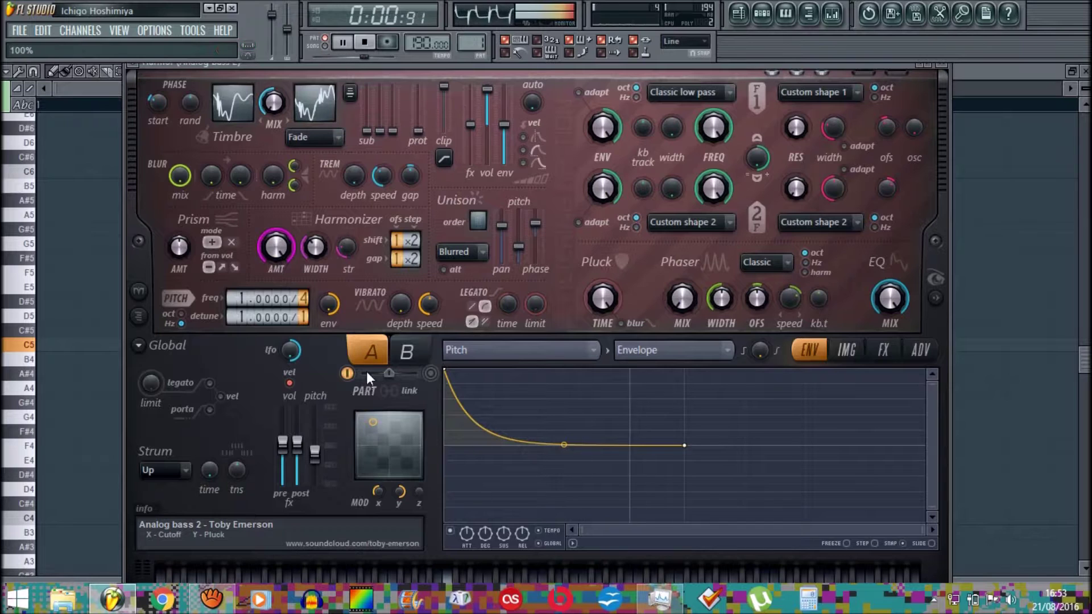
drag(327, 313, 327, 298)
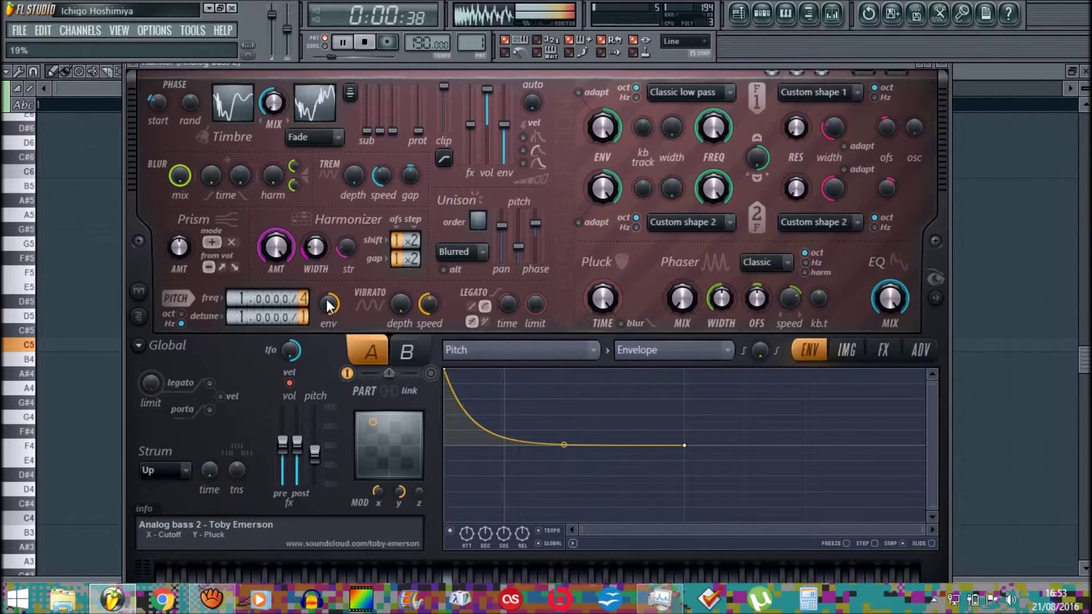
key(space)
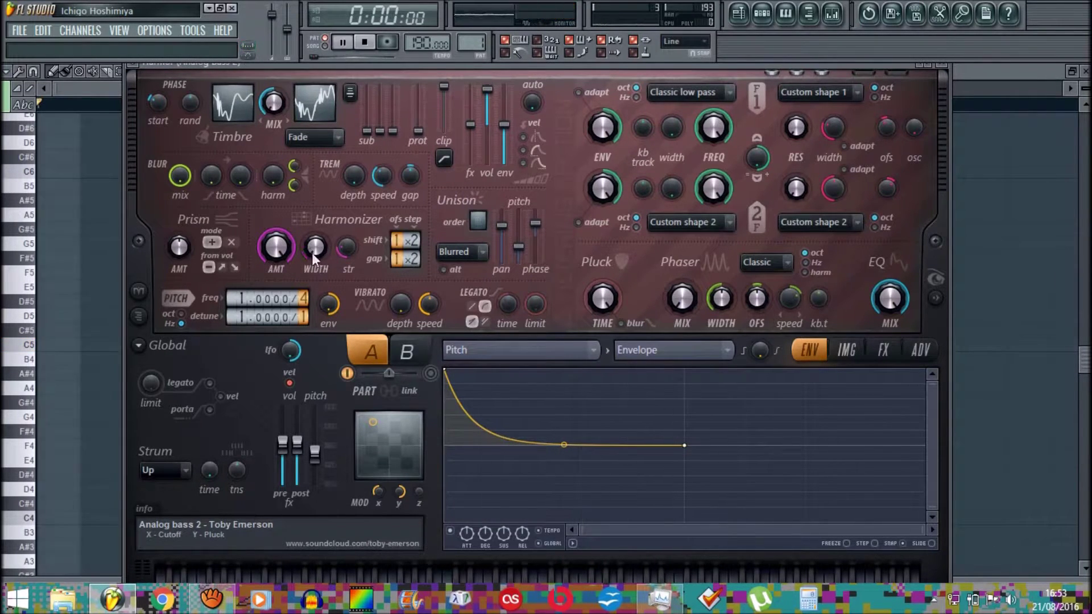
- Turn the harmonizer strength down to minimum and set its shift to 9 +8 and its gap to 0 +8 during playback
key(space)
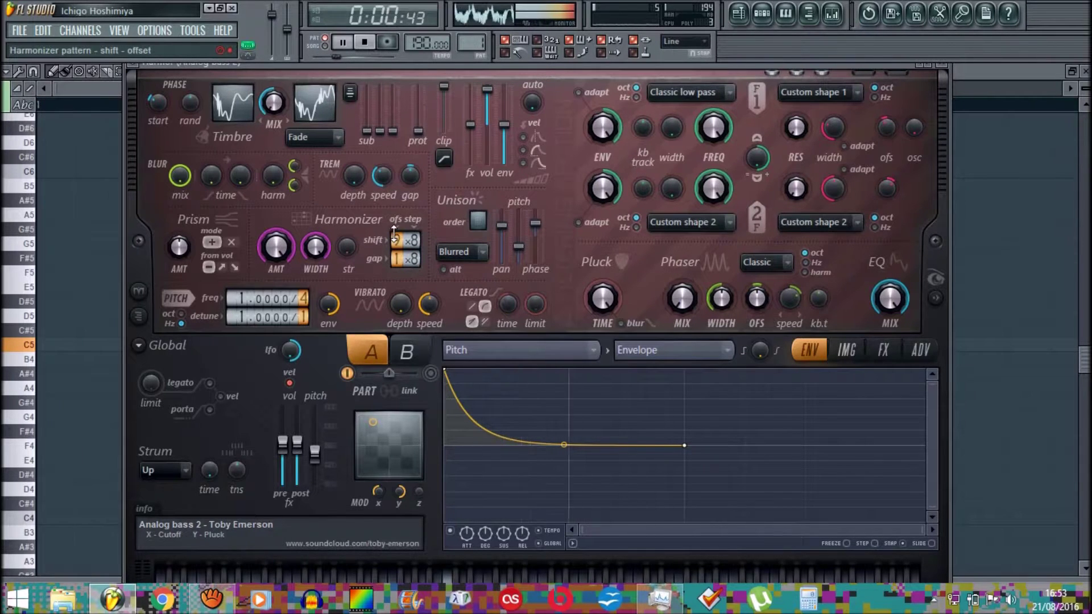
scroll(390, 257, up, 8)
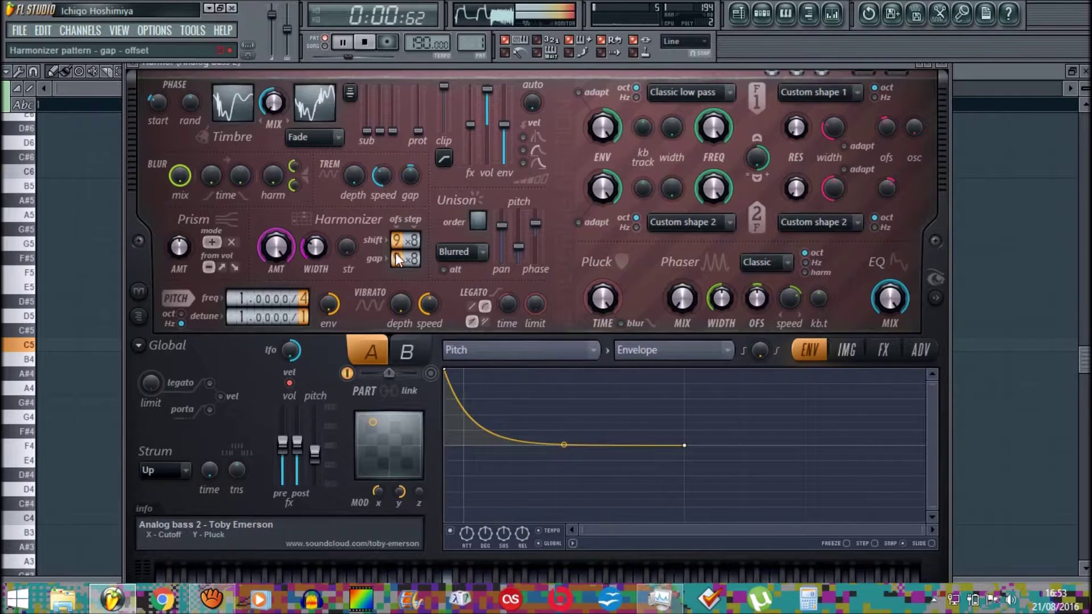
drag(399, 246, 371, 392)
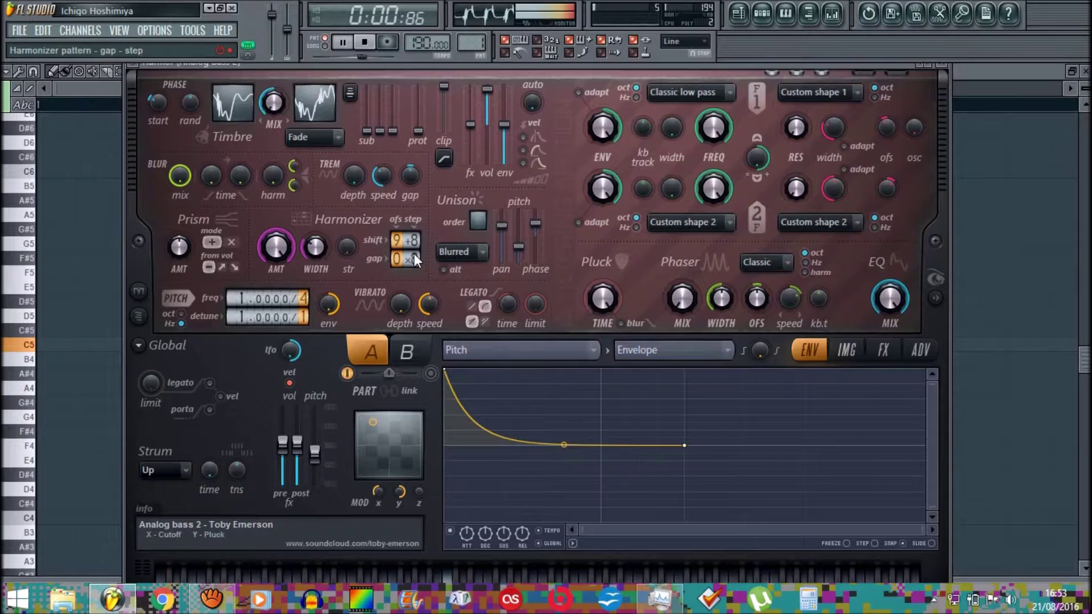
- Try filter 1's envelope amount at -99% and raise it back to 100%
drag(616, 133, 570, 549)
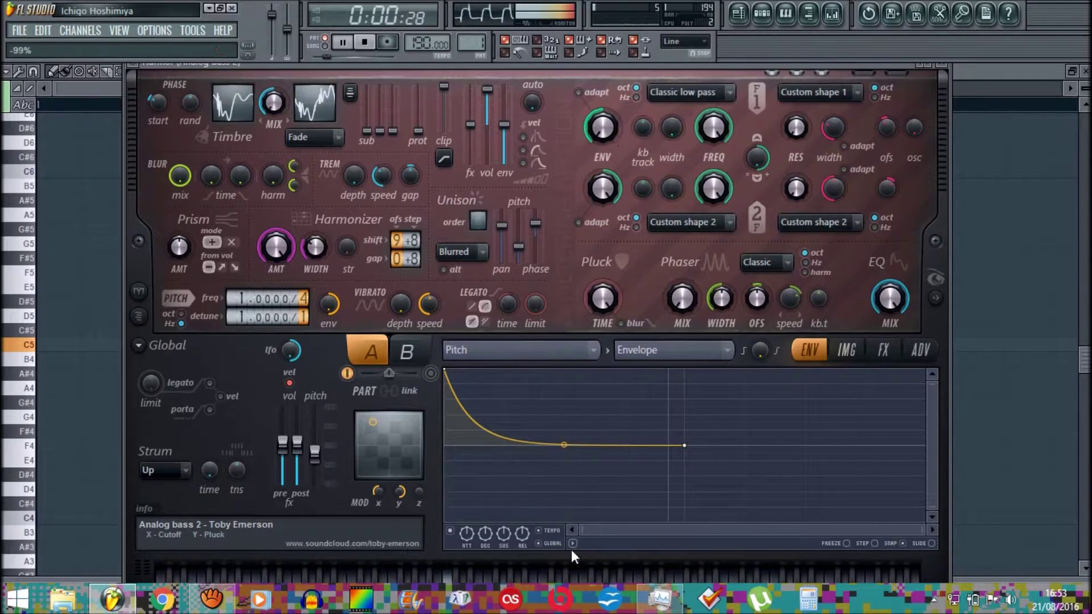
drag(579, 336, 615, 134)
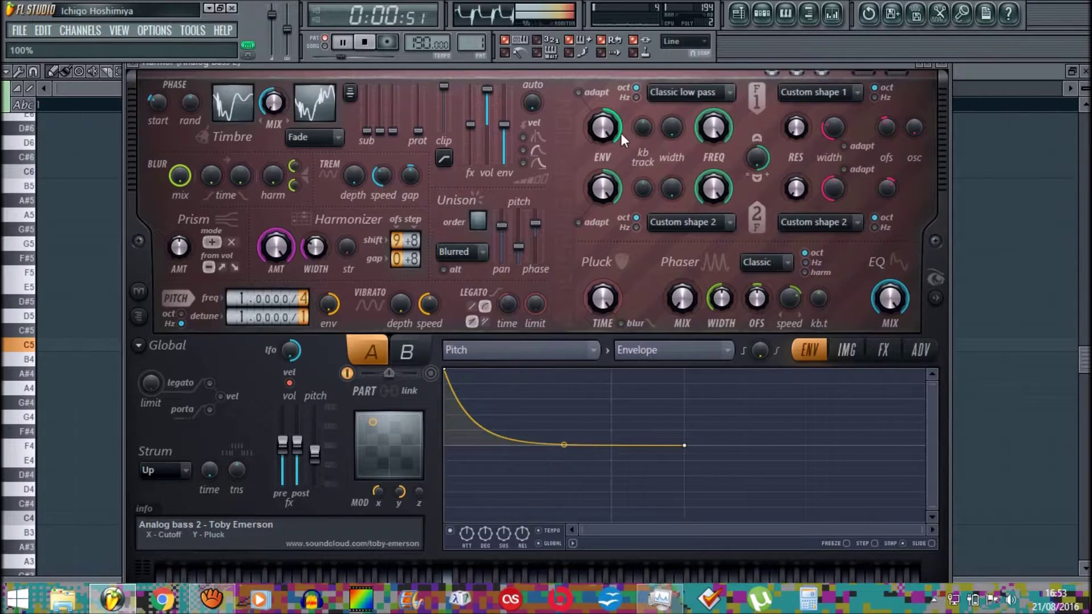
- Display the effects settings, raise the harmonic protection to maximum and lower the clip level to -4.3 dB while auditioning
click(887, 348)
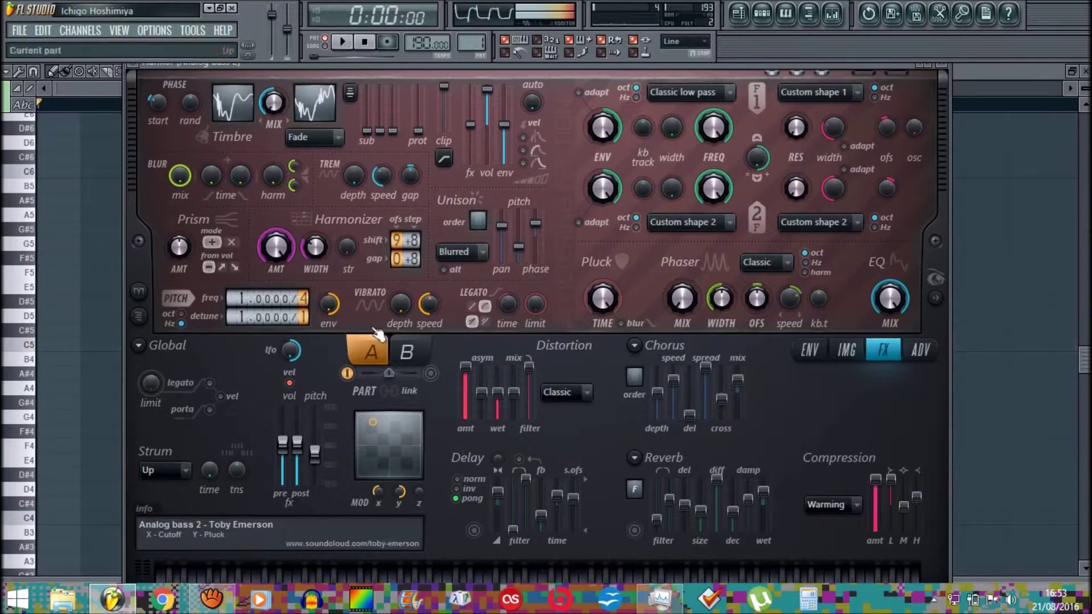
key(space)
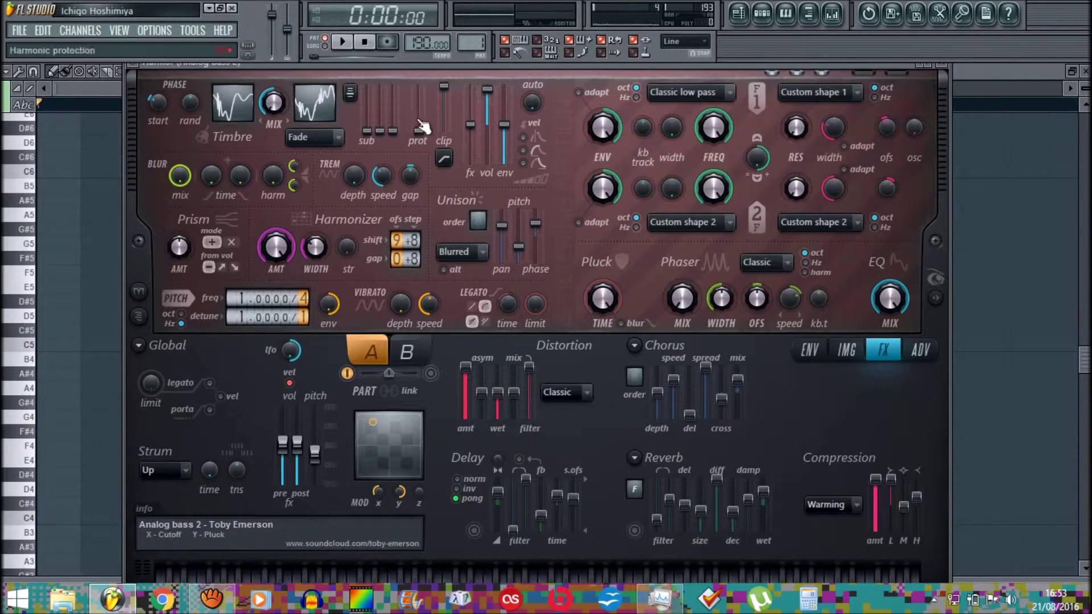
key(space)
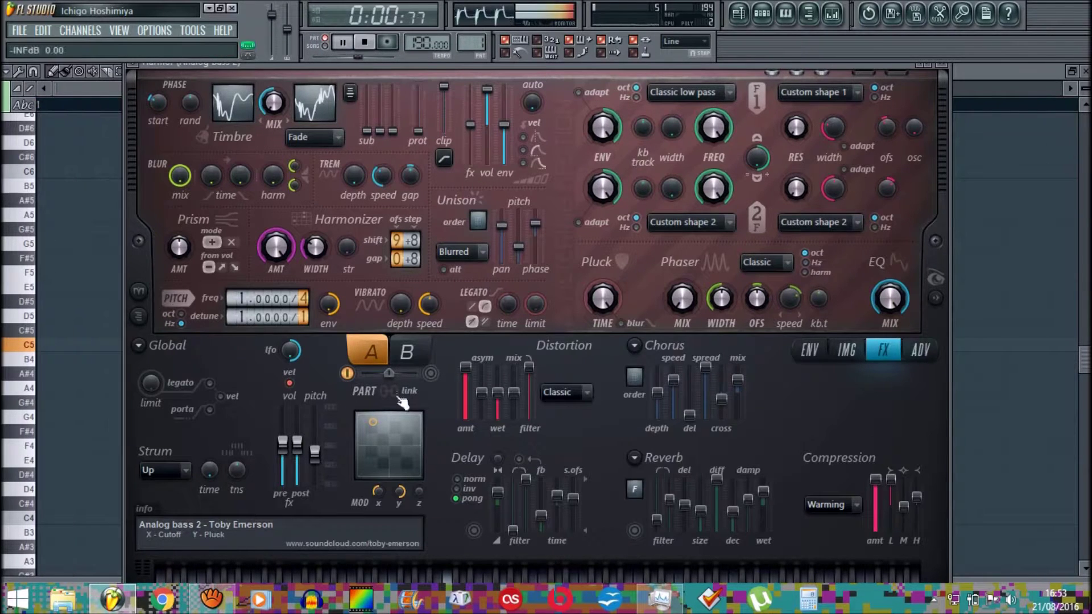
drag(423, 138, 444, 98)
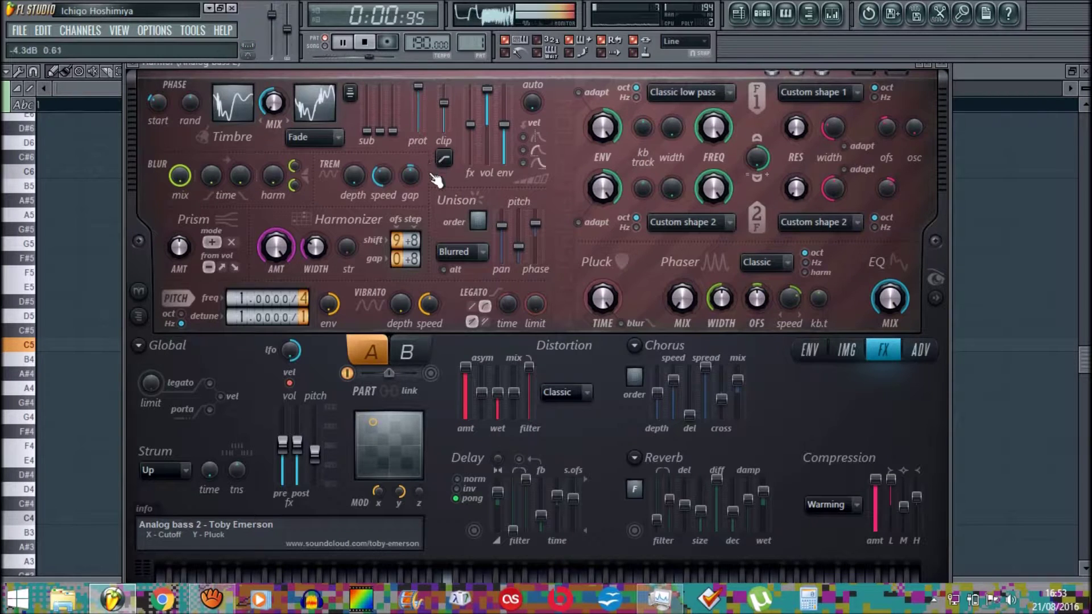
- Reposition the Harmor window, try different prism amounts, set the amount to 12% and audition the sound
drag(453, 65, 625, 131)
drag(325, 315, 322, 370)
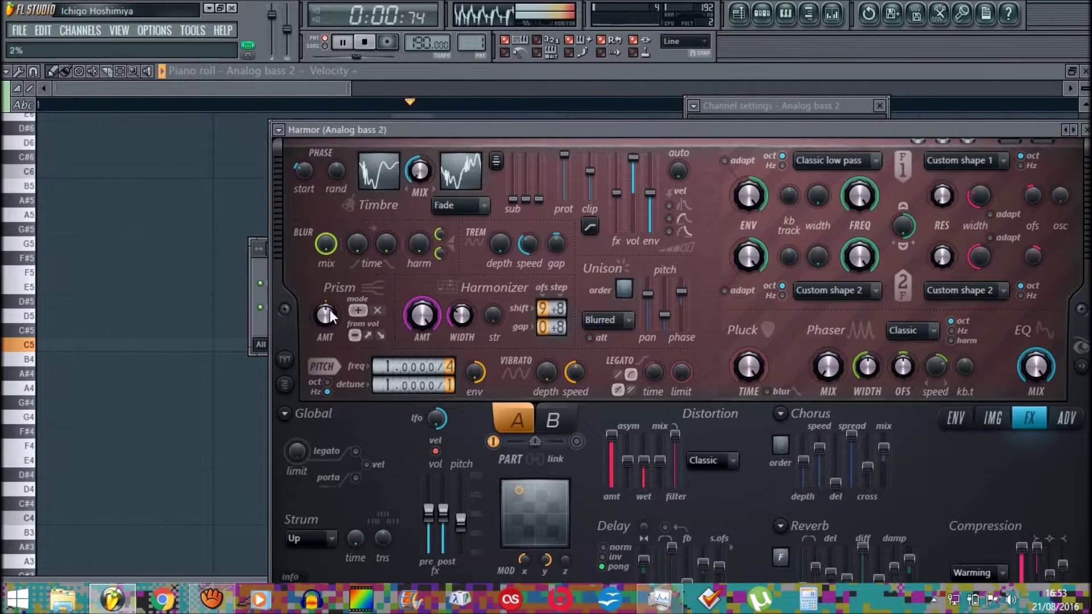
drag(329, 327, 335, 306)
key(space)
key(space)
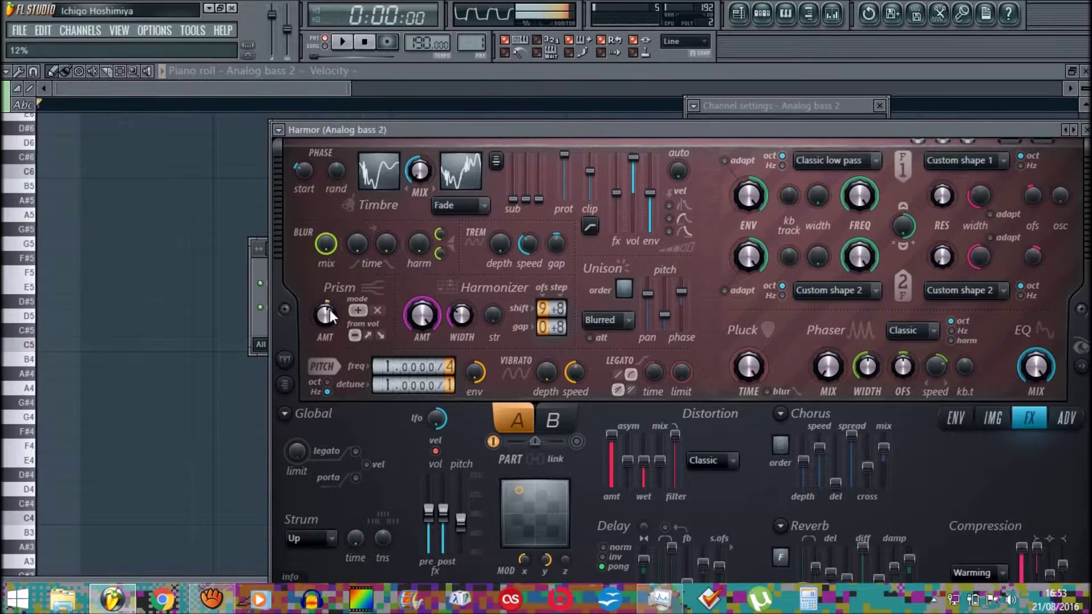
- Try the prism's multiply mode, return to add mode with harmonic level to prism amount on, and raise the harmonizer amount to maximum
mouse_move(329, 309)
mouse_down()
mouse_move(329, 281)
mouse_move(330, 331)
mouse_move(329, 310)
mouse_up()
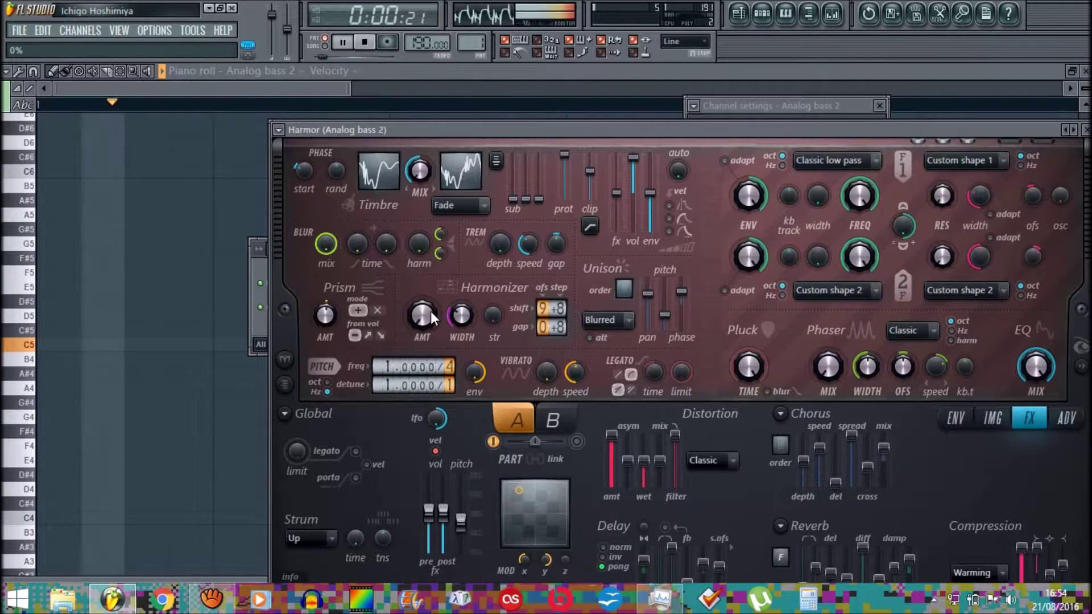
click(377, 311)
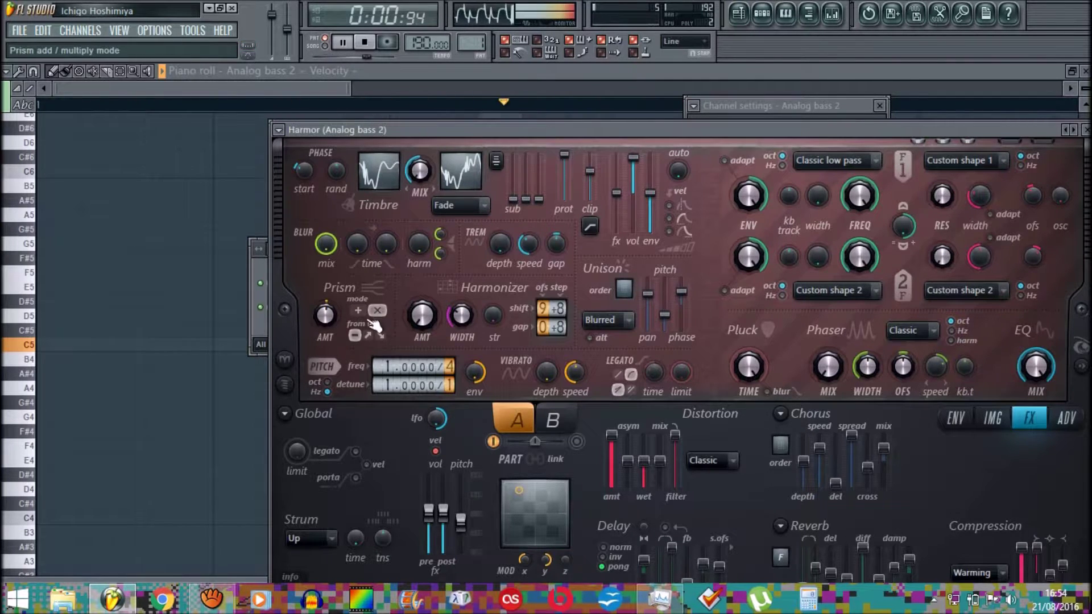
click(367, 336)
click(368, 335)
click(358, 311)
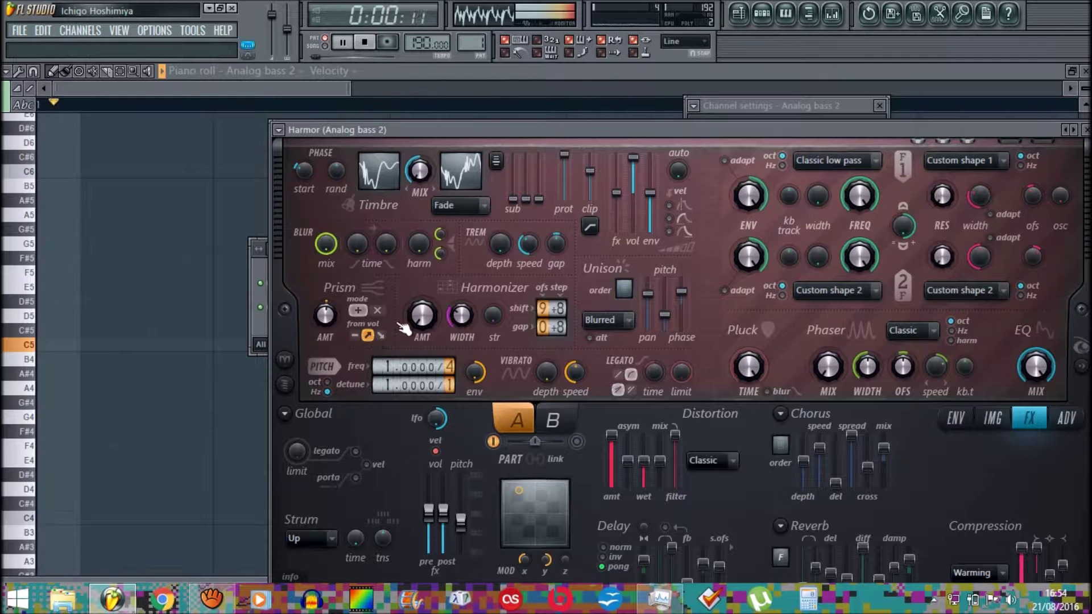
drag(434, 324, 450, 316)
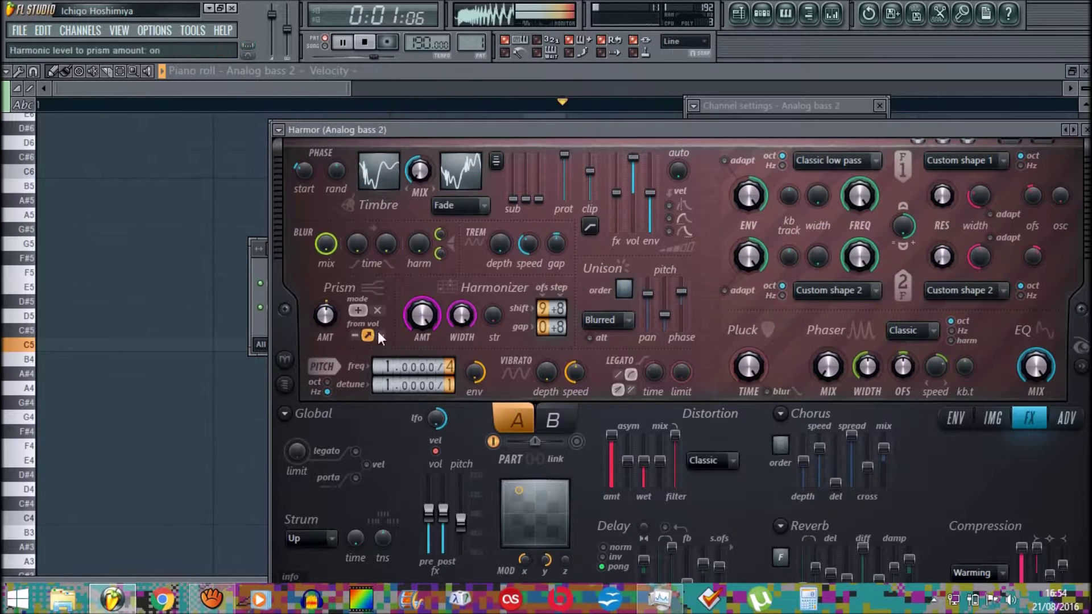
key(space)
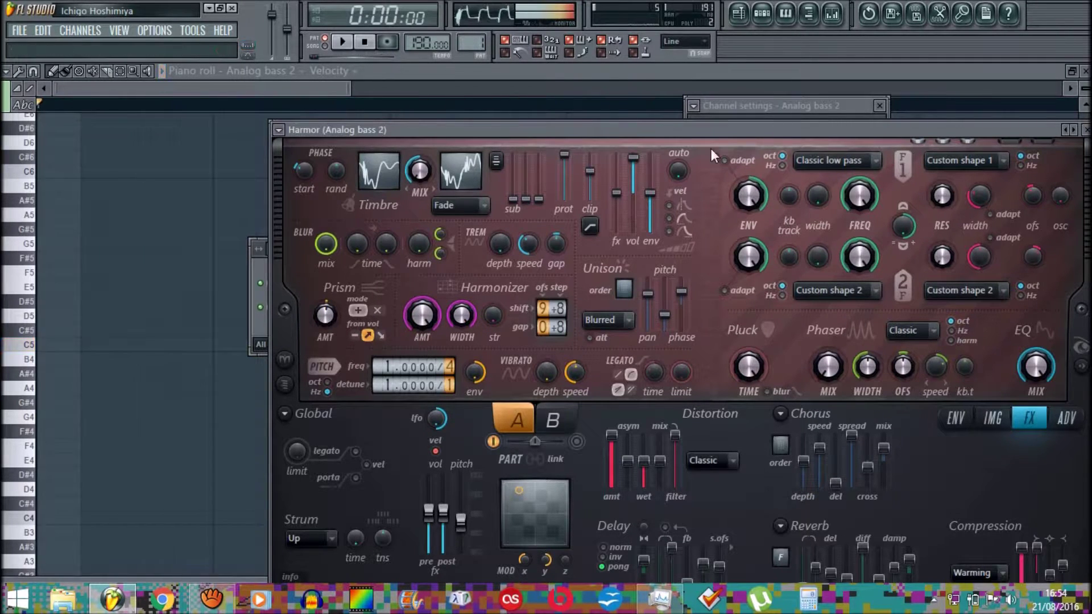
- Assign the Analog bass 2 channel to a free mixer track and load CamelCrusher and FabFilter Pro-Q 2 as its first two effects
click(693, 106)
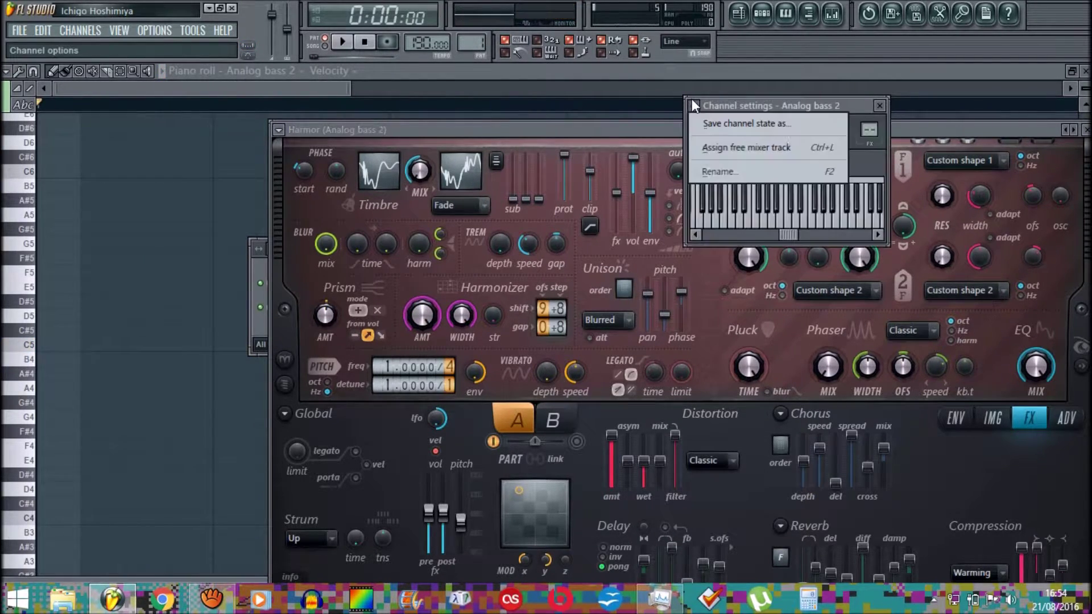
click(729, 148)
click(819, 169)
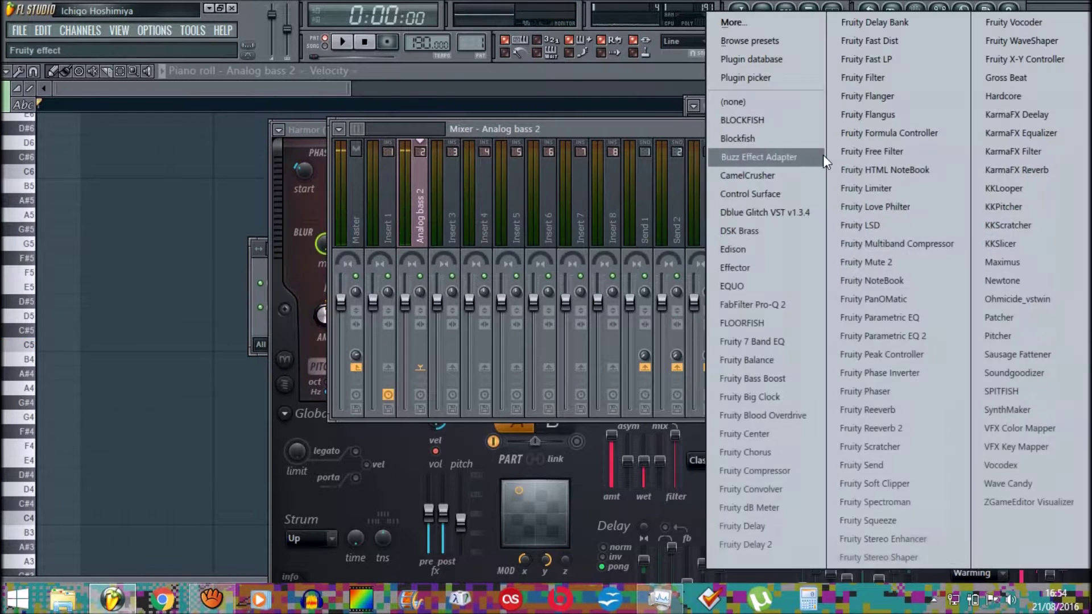
click(804, 170)
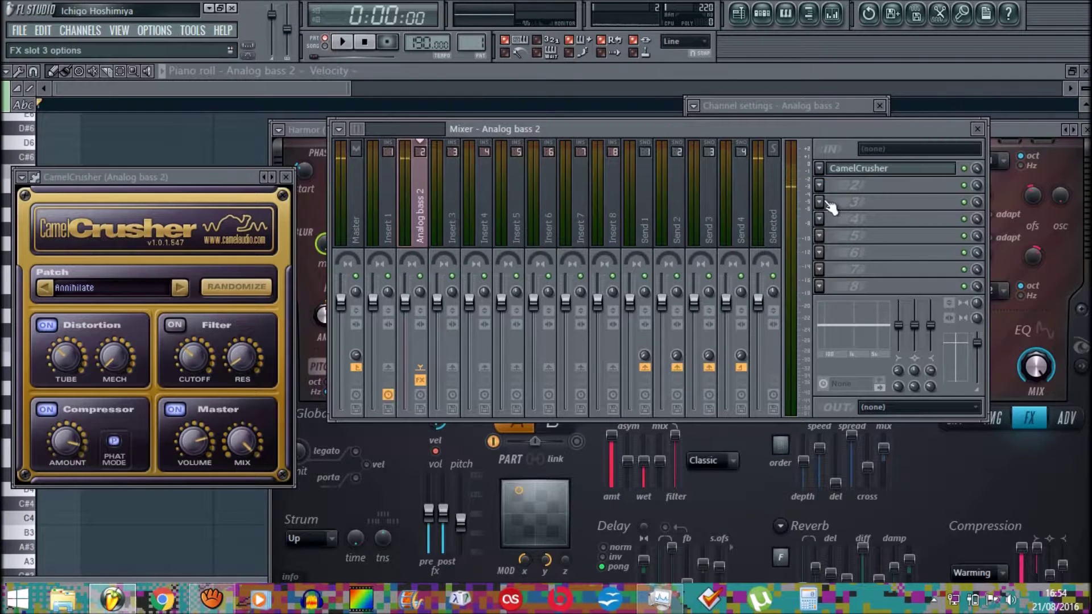
click(823, 202)
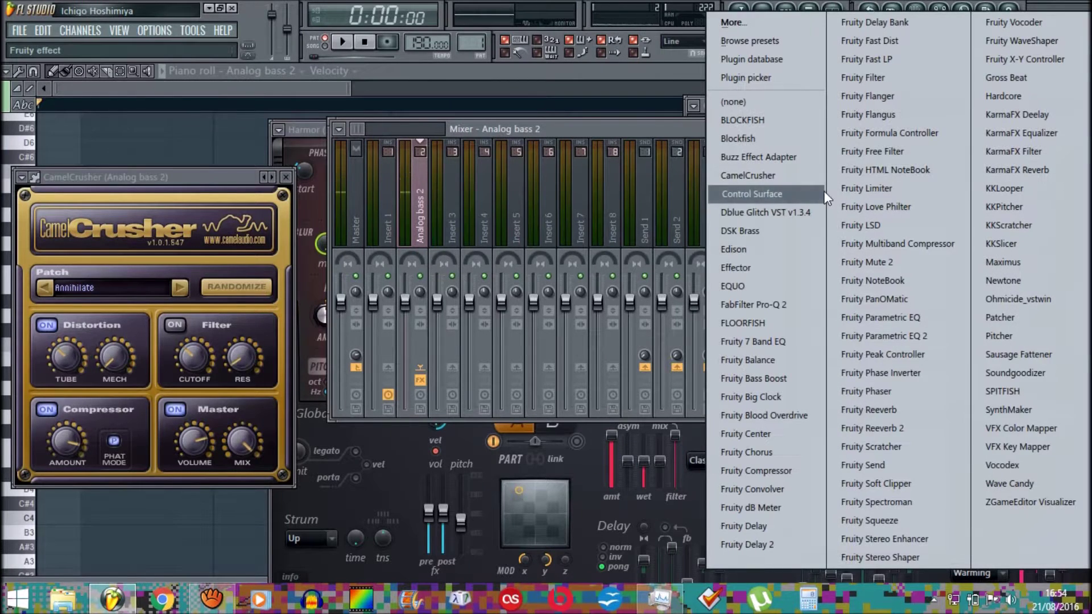
click(769, 303)
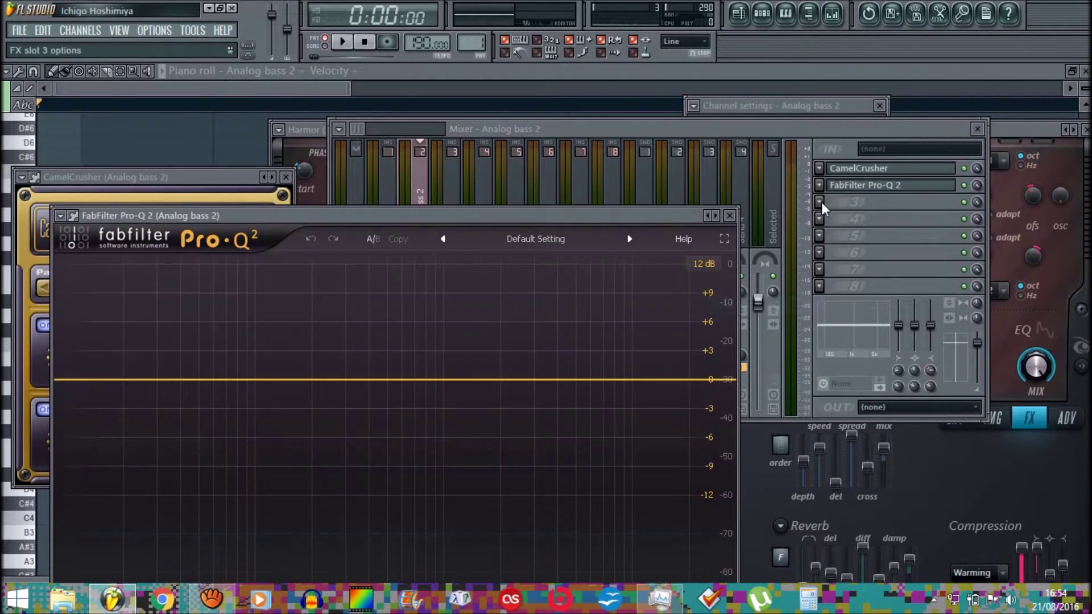
- Load a second CamelCrusher in effect slot 3 and a second FabFilter Pro-Q 2 in slot 4
click(821, 202)
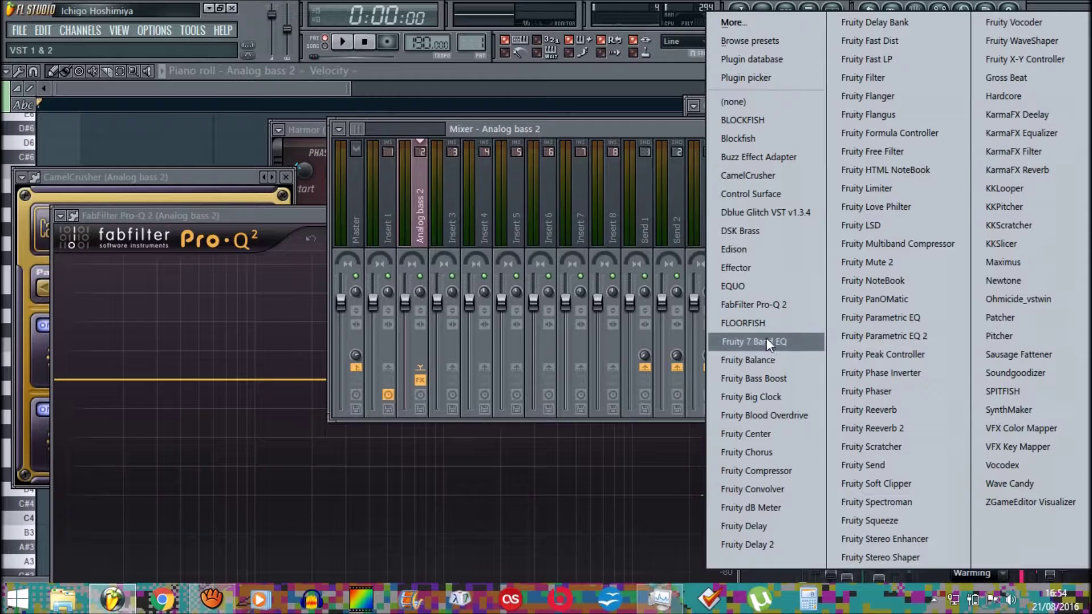
click(756, 176)
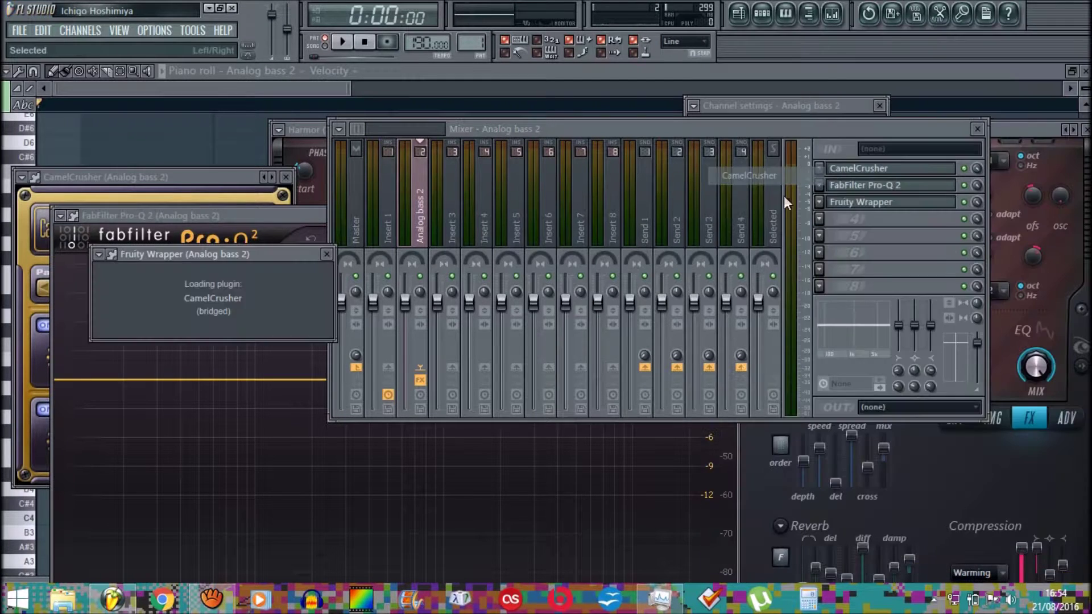
click(817, 217)
click(777, 303)
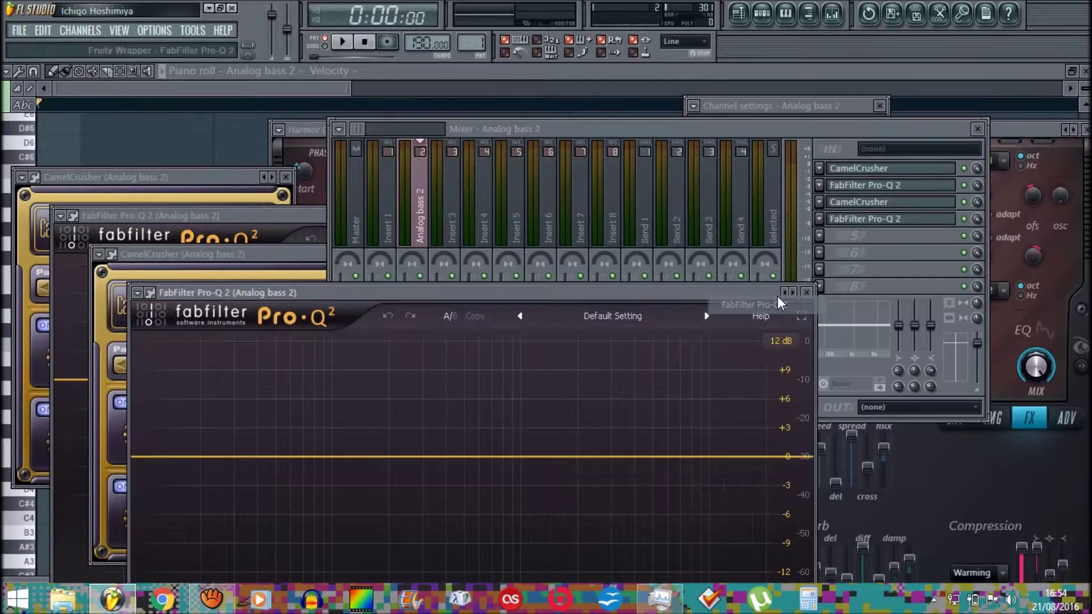
- Bypass effect slots 2 to 4 and set the first CamelCrusher's compressor amount to -2 dB during playback
click(973, 230)
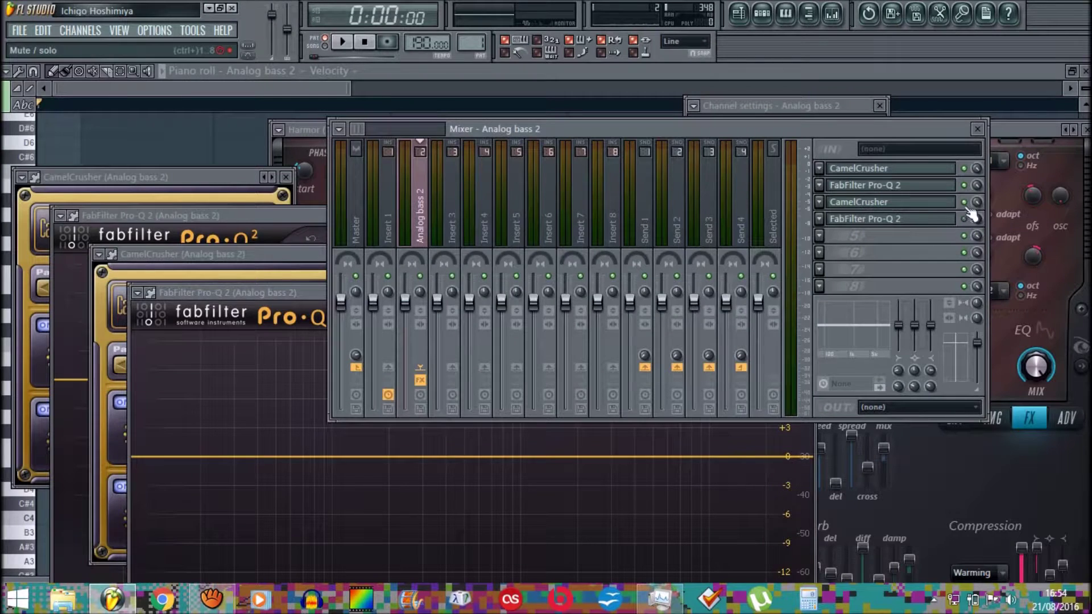
key(space)
click(966, 176)
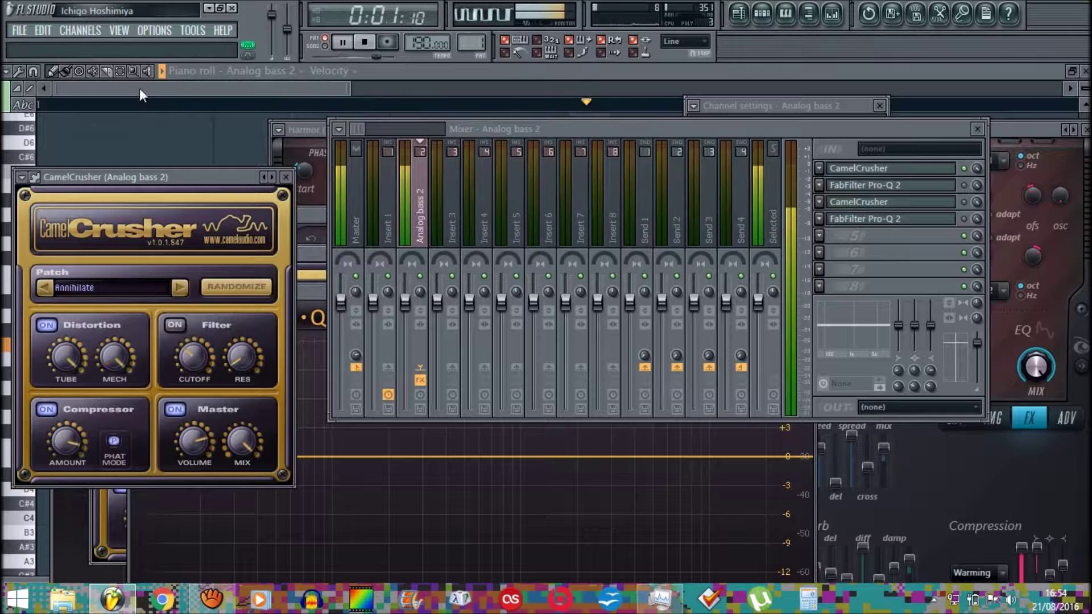
click(69, 462)
drag(69, 462, 52, 463)
drag(62, 533, 69, 567)
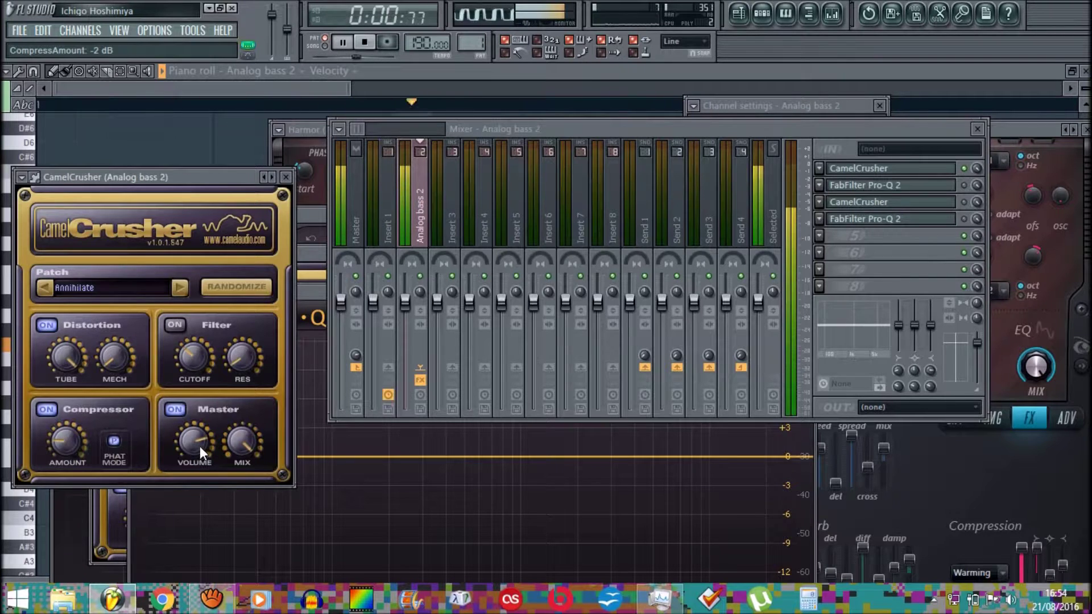
- Turn effect slots 2 and 3 back on and compare the first CamelCrusher with its distortion off and on
click(963, 185)
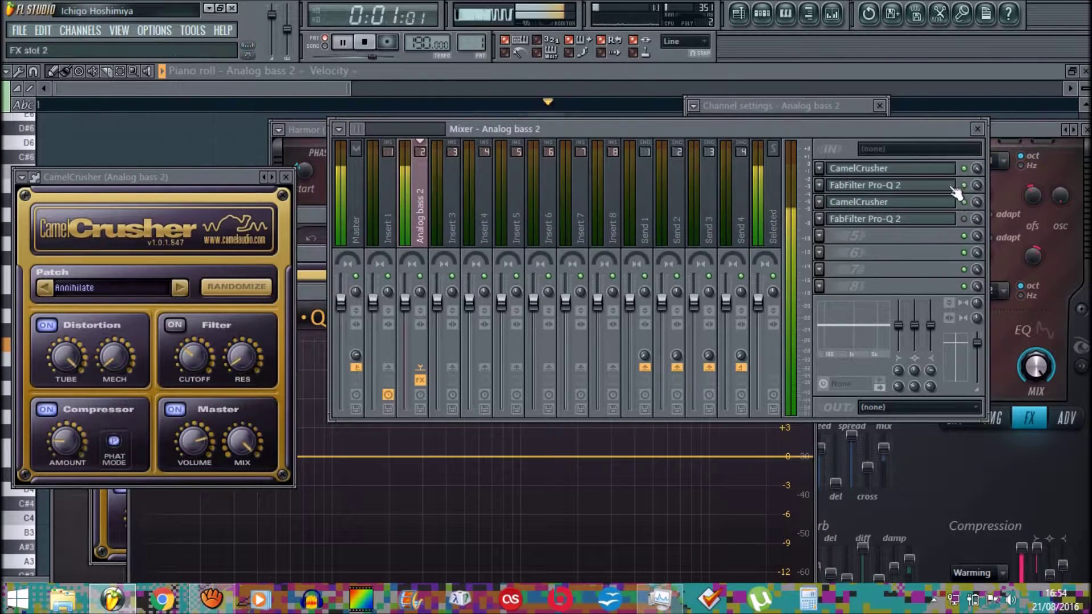
click(910, 188)
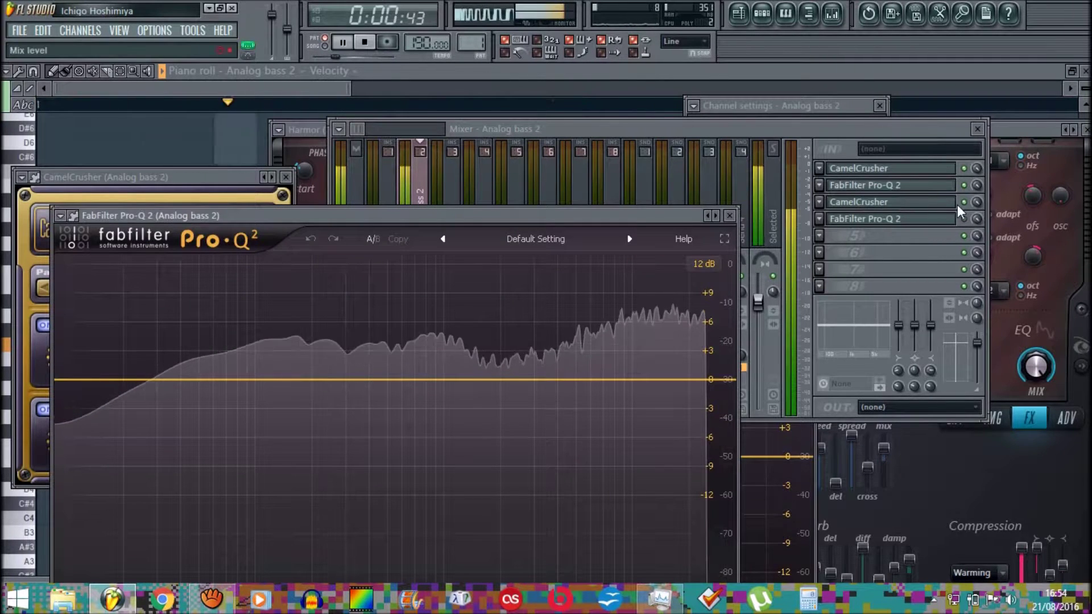
click(936, 202)
click(949, 170)
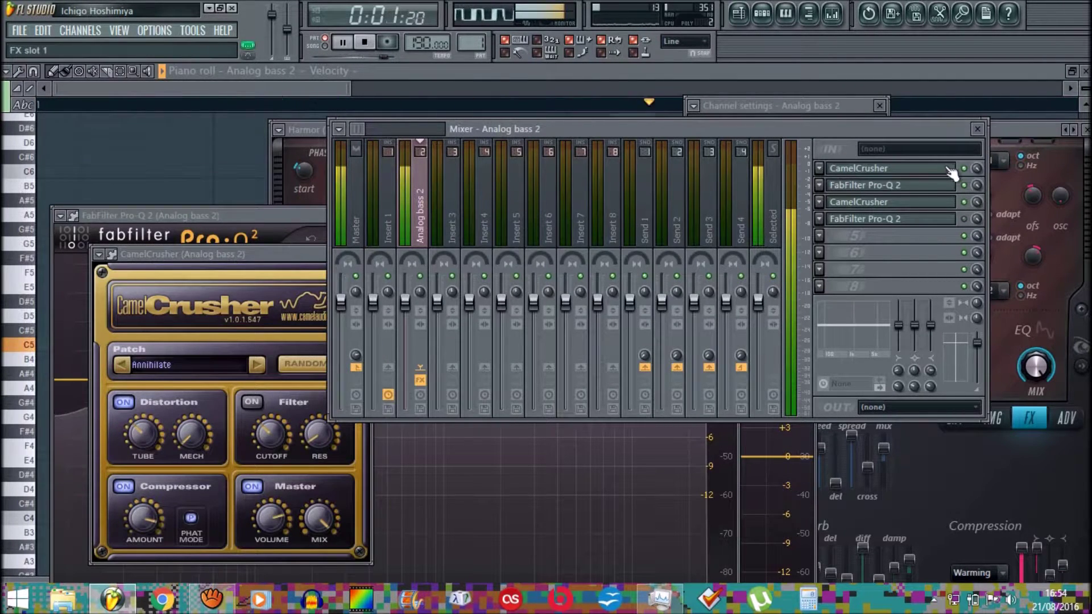
click(950, 170)
click(55, 327)
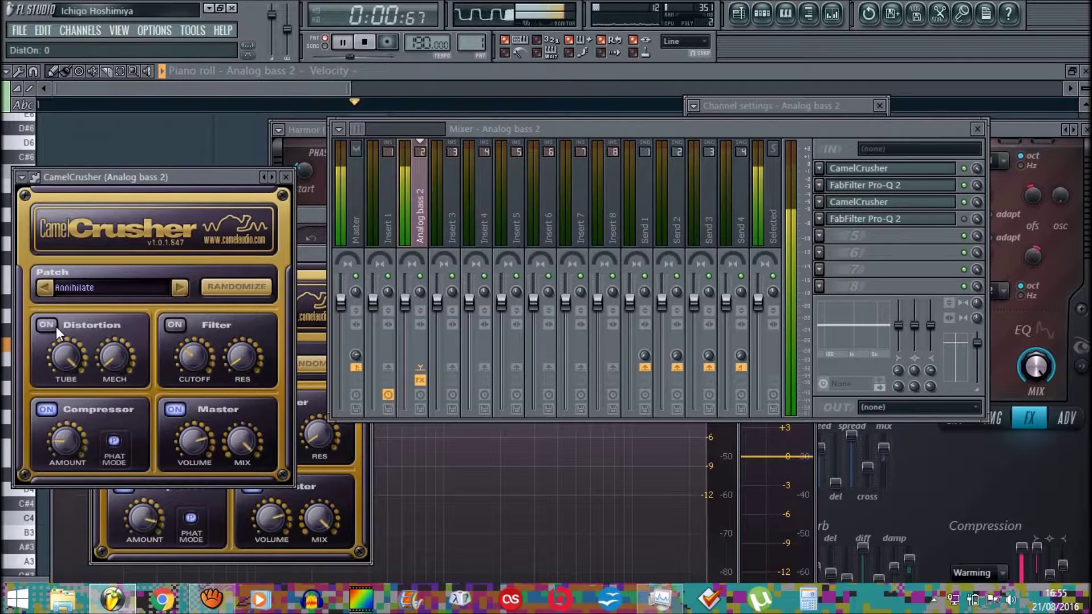
click(46, 324)
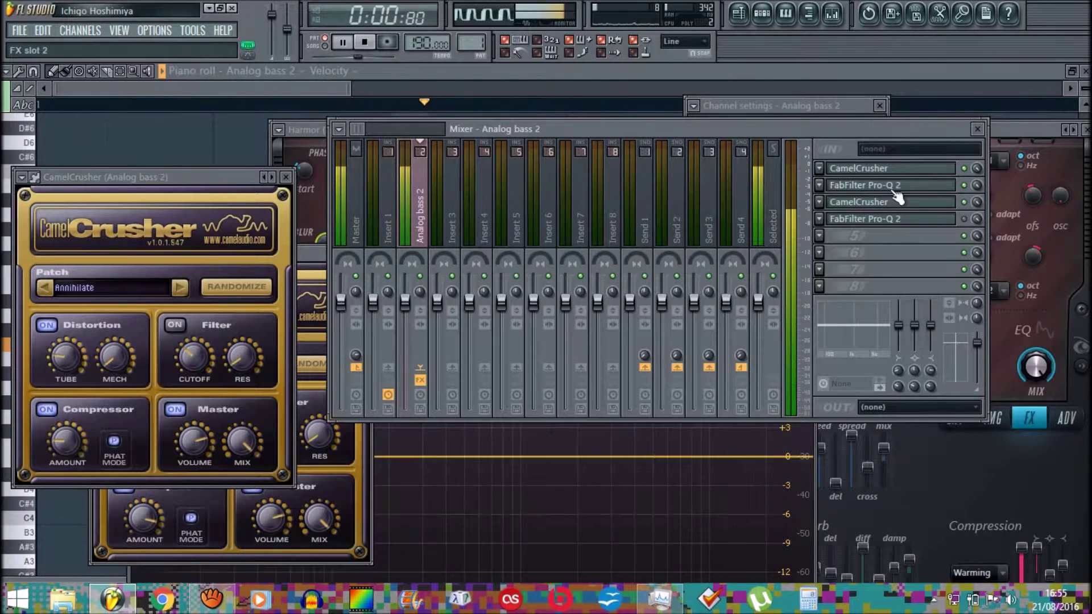
- In the first Pro-Q 2, add a cut near 150 Hz, a +2.50 dB boost at 293.97 Hz and a wide high-frequency boost of about 3 dB
click(889, 187)
drag(406, 215, 468, 83)
drag(336, 248, 352, 327)
scroll(344, 295, up, 5)
mouse_move(419, 227)
mouse_down()
mouse_move(419, 188)
mouse_move(402, 194)
mouse_move(415, 207)
mouse_move(407, 224)
mouse_up()
drag(288, 216, 590, 220)
scroll(629, 178, down, 8)
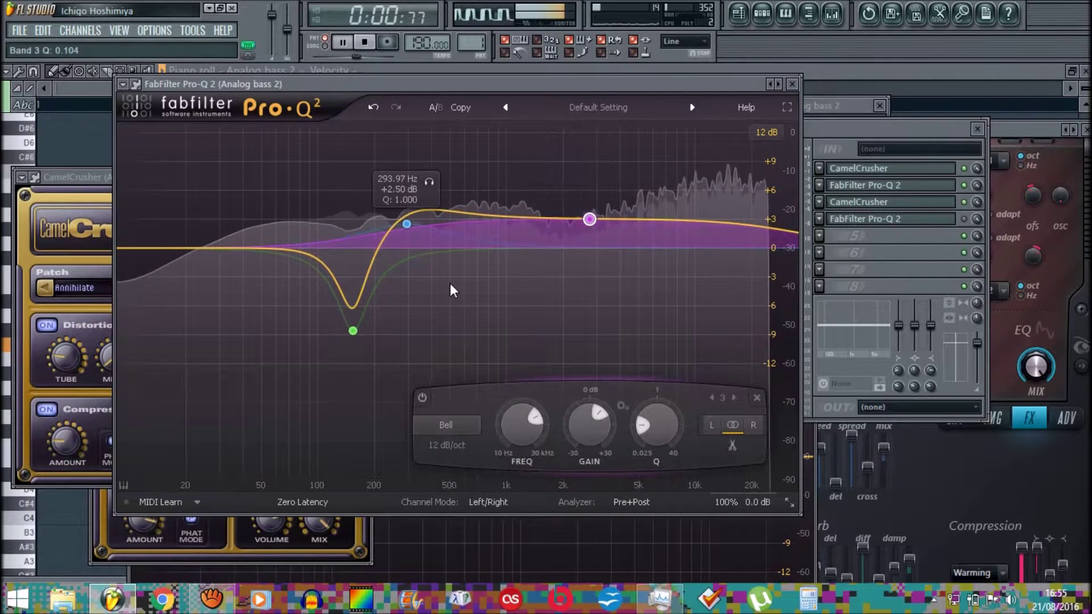
- Add a wide +8.08 dB bell at 191 Hz with a Q of 0.439, and lower the system volume
click(407, 224)
scroll(356, 146, down, 3)
drag(417, 278, 371, 168)
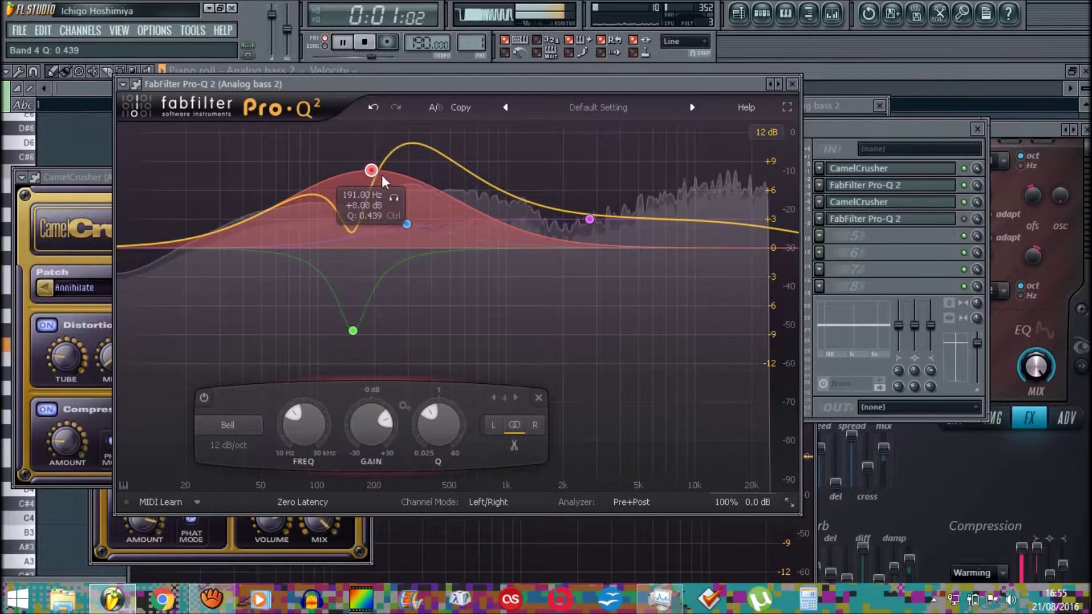
key(XF86AudioLowerVolume)
key(XF86AudioLowerVolume)
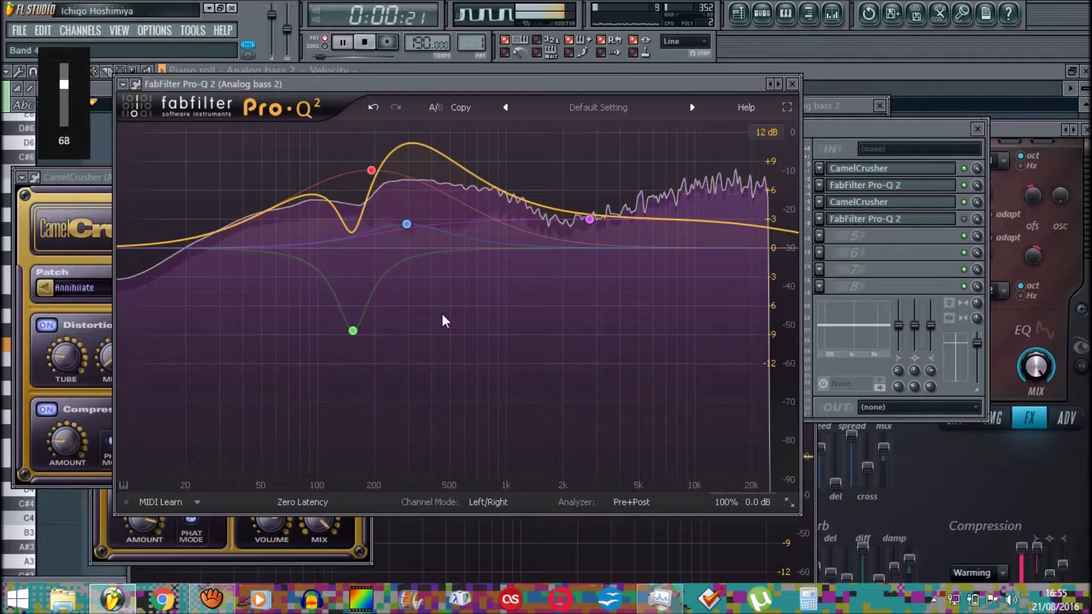
- Add a fifth EQ band, try it as a -7.92 dB cut at about 25 Hz, and place it as a wide boost near 600 Hz
drag(444, 318, 303, 173)
drag(284, 136, 301, 86)
drag(312, 179, 206, 279)
scroll(356, 151, down, 5)
scroll(353, 288, up, 5)
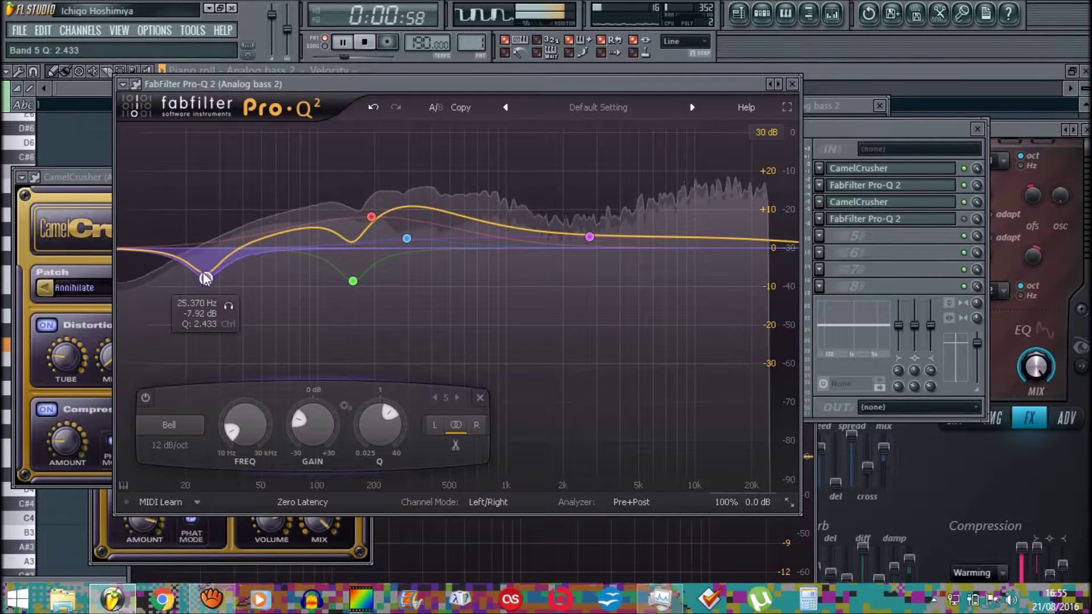
drag(191, 164, 464, 233)
scroll(504, 172, down, 8)
scroll(463, 233, down, 4)
- Turn effect slot 4 back on and adjust the distortion of the second CamelCrusher
click(974, 227)
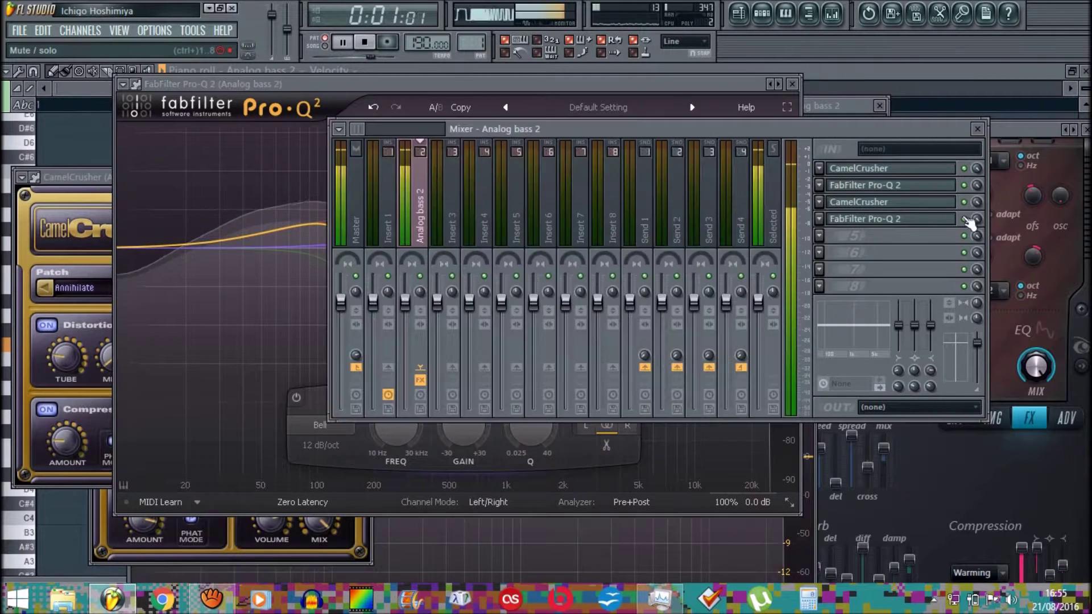
click(933, 205)
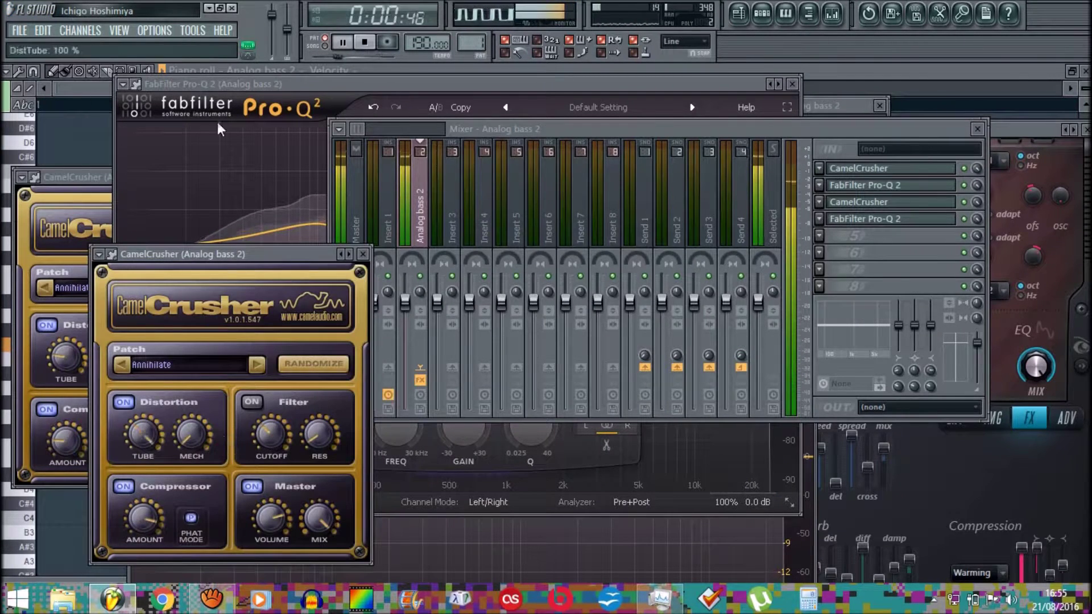
scroll(213, 428, up, 5)
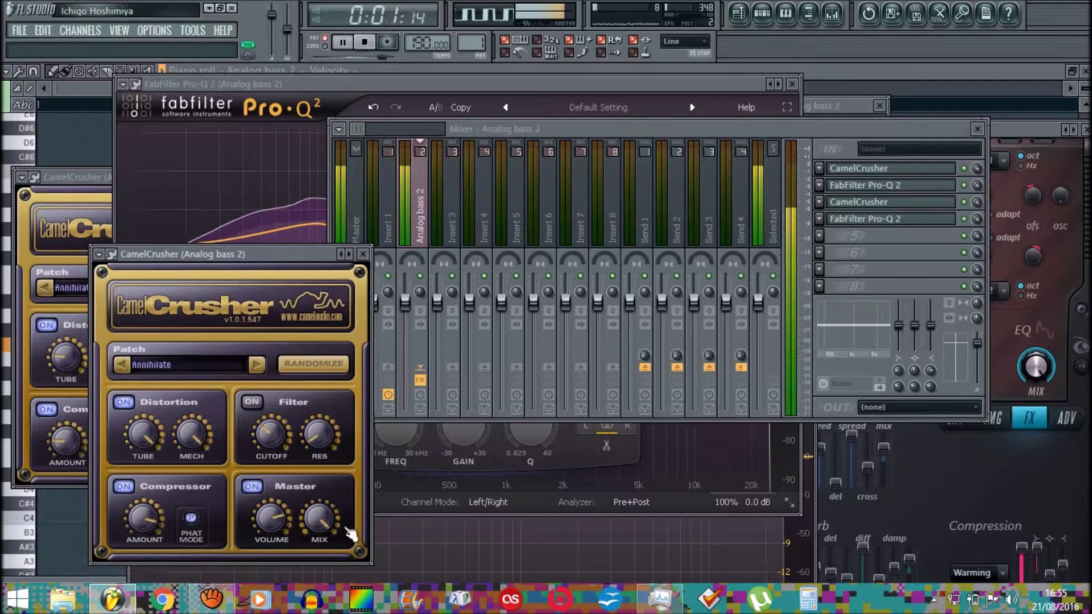
- Add a band at about 56 Hz with a +1.33 dB gain in the second Pro-Q 2
click(877, 219)
click(879, 220)
drag(274, 411, 288, 445)
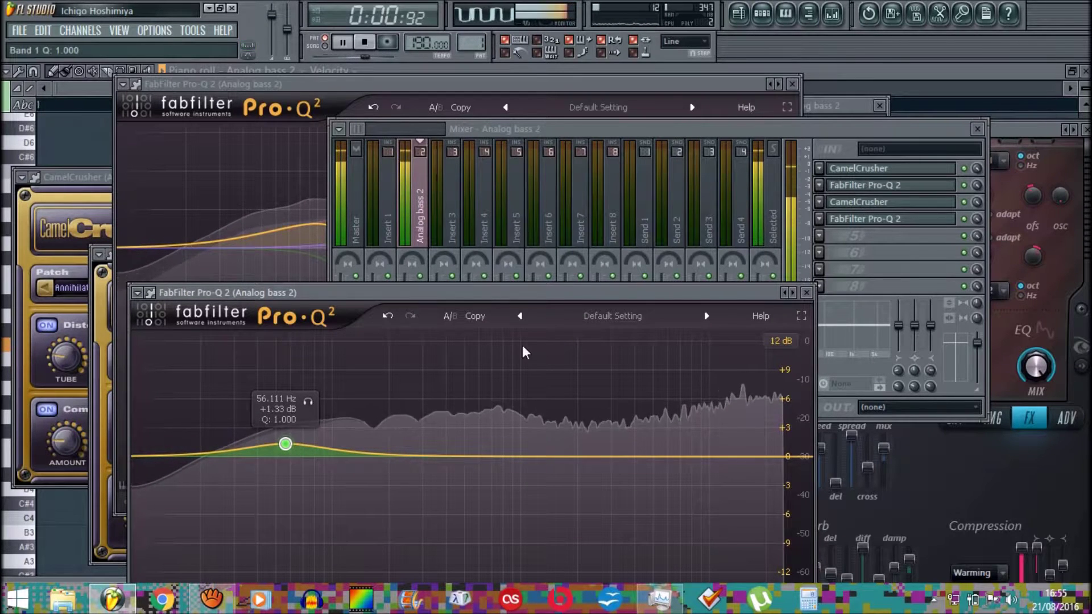
- In the first Pro-Q 2, add a wide +10.83 dB boost at 394.44 Hz and two low boosts near 60 Hz and 37 Hz
click(899, 185)
drag(519, 287, 431, 206)
scroll(431, 206, down, 8)
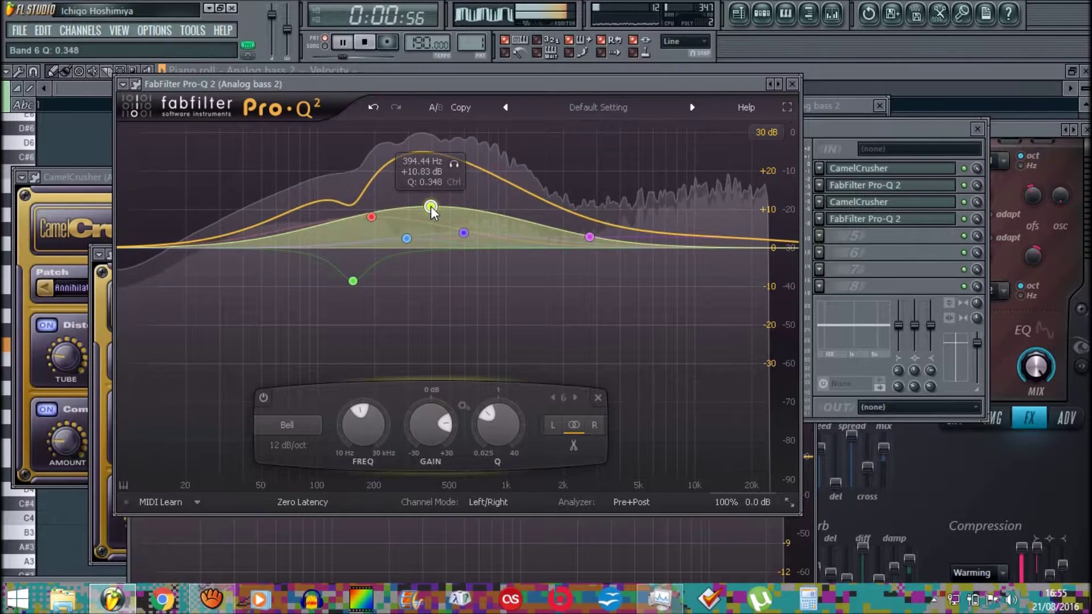
drag(278, 278, 275, 193)
double_click(258, 264)
drag(258, 264, 235, 206)
- Move the second Pro-Q 2 to slot 5, load Fruity Fast LP in slot 4 and place it above the second CamelCrusher
drag(910, 219, 887, 236)
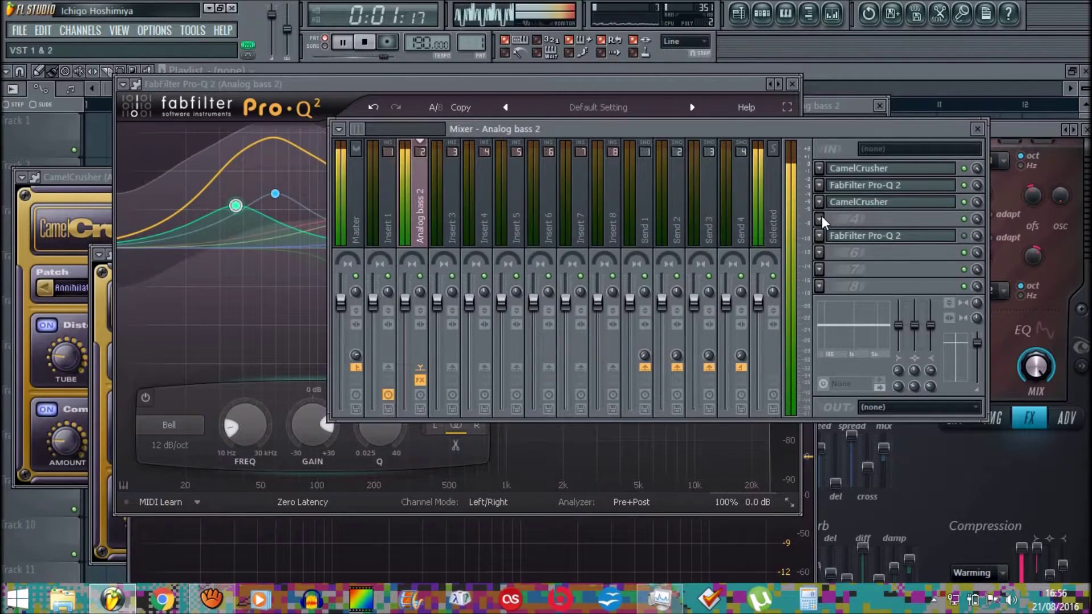
click(821, 216)
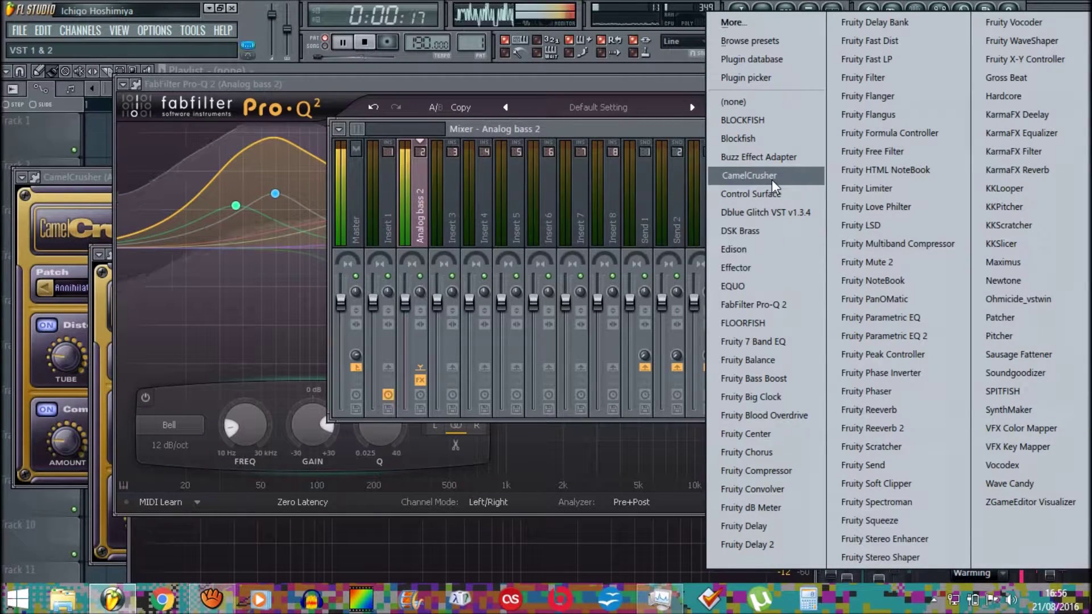
click(885, 61)
drag(876, 219, 875, 202)
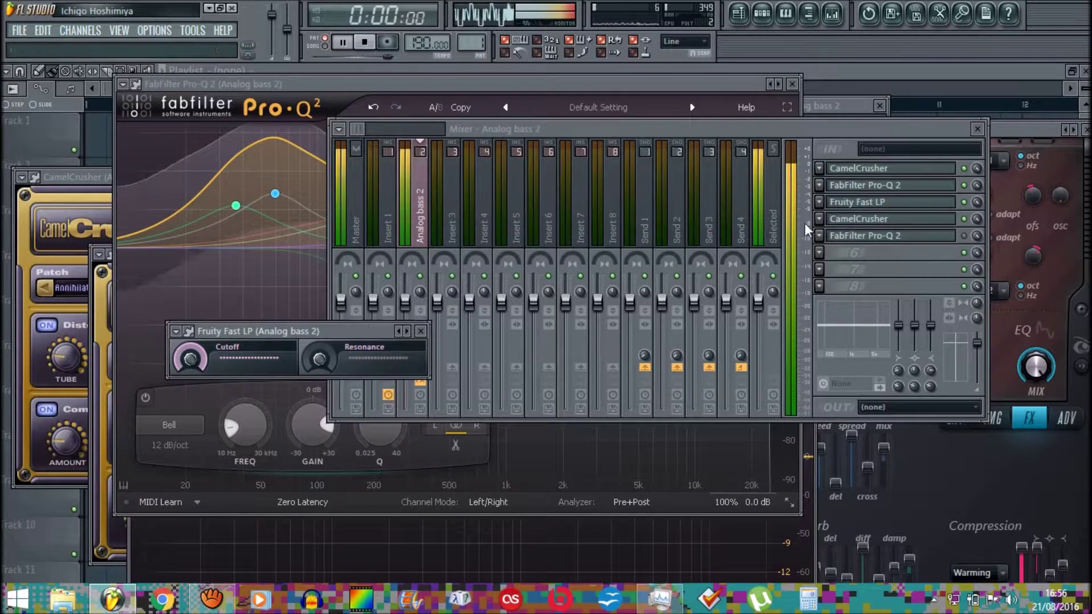
- Replace the Fruity Fast LP in effect slot 3 with Fruity Fast Dist
click(816, 203)
mouse_move(864, 227)
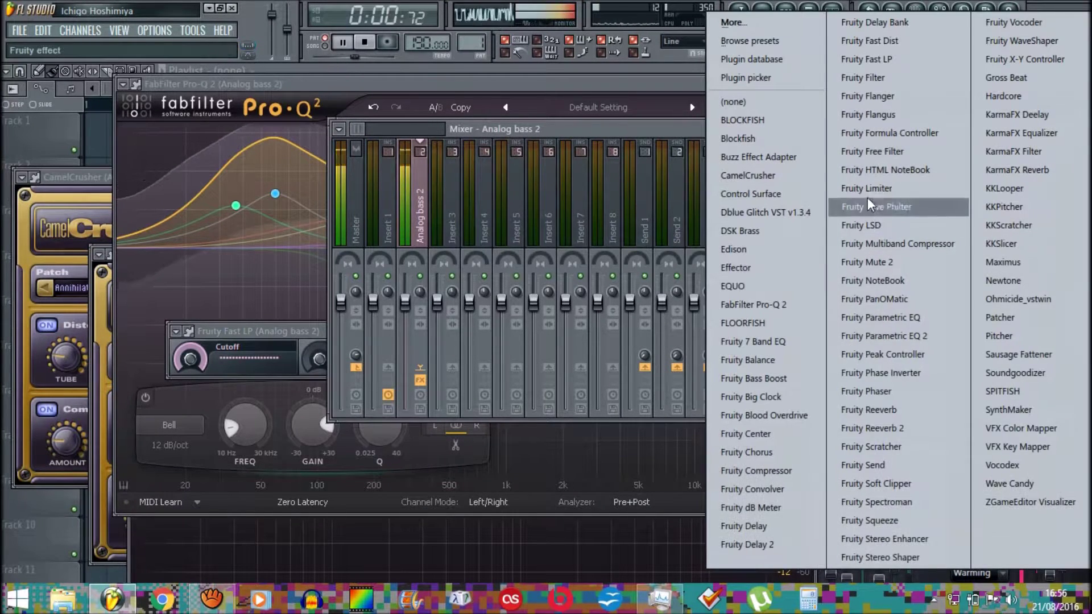
click(870, 41)
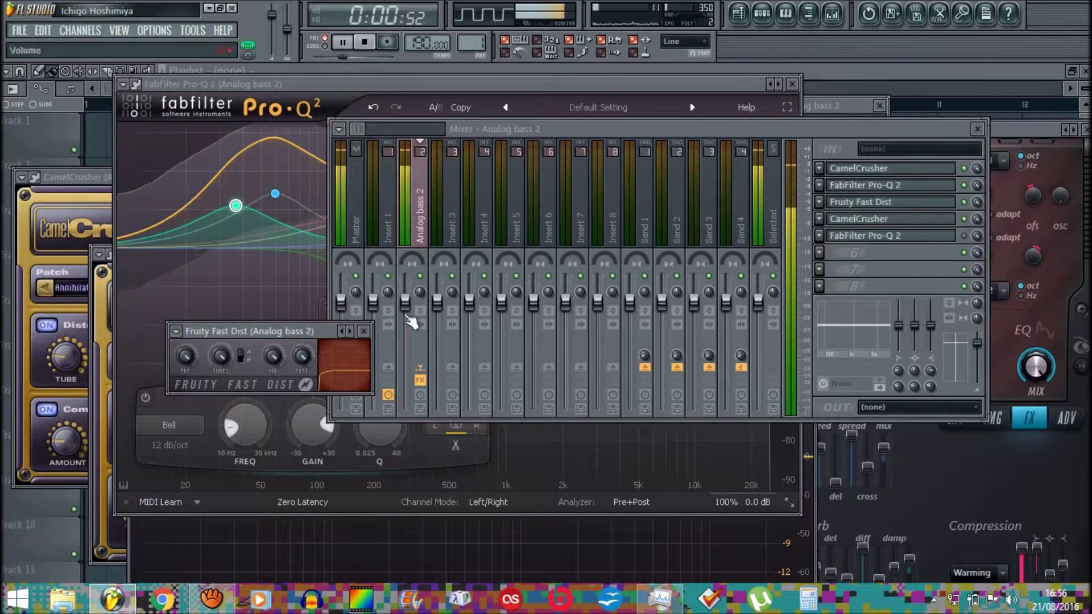
- Move Fruity Fast Dist down to effect slot 5 and switch on the FabFilter Pro-Q 2 in slot 4
mouse_move(909, 205)
mouse_down()
mouse_move(909, 196)
mouse_move(909, 227)
mouse_up()
click(907, 222)
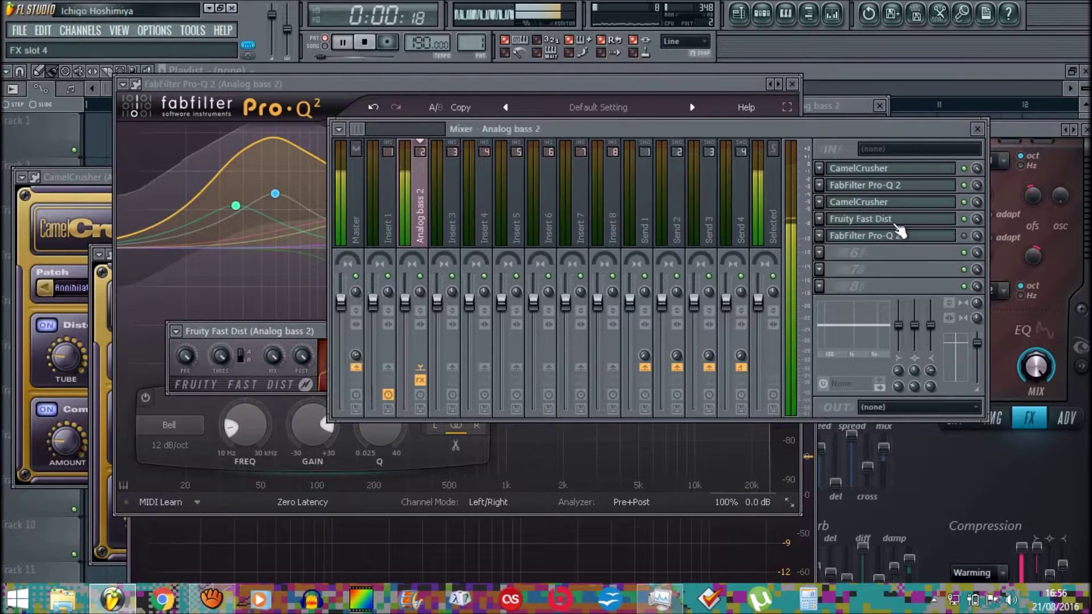
drag(899, 231, 897, 243)
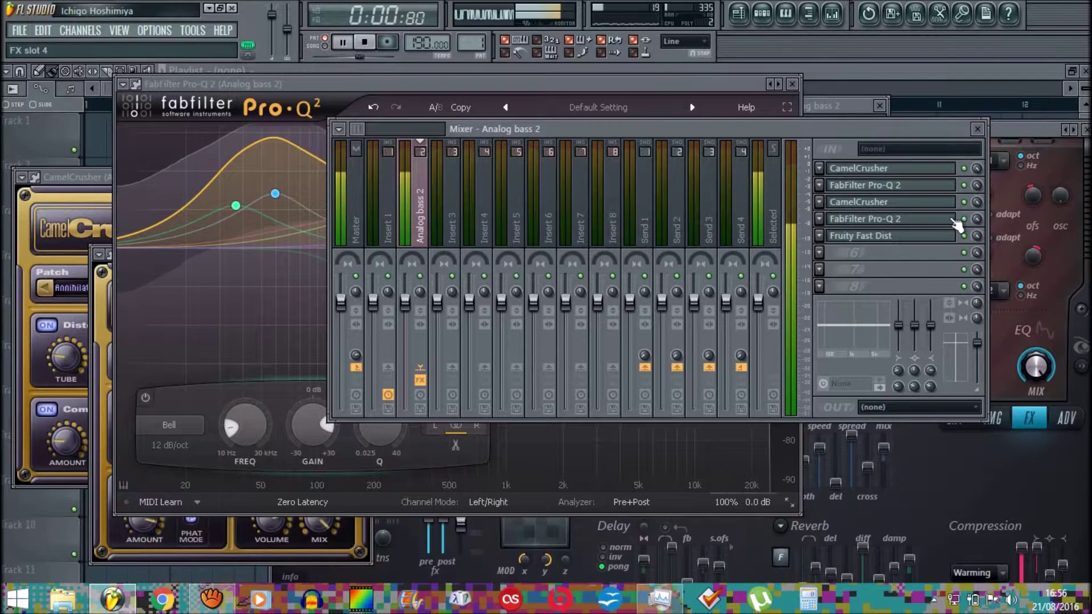
click(957, 224)
- In the slot 4 Pro-Q 2, set a cut of about 5 dB near 110 Hz and a +7.67 dB boost at 62.498 Hz
double_click(316, 378)
drag(315, 377, 251, 381)
drag(348, 292, 341, 134)
drag(278, 285, 326, 356)
drag(244, 223, 286, 224)
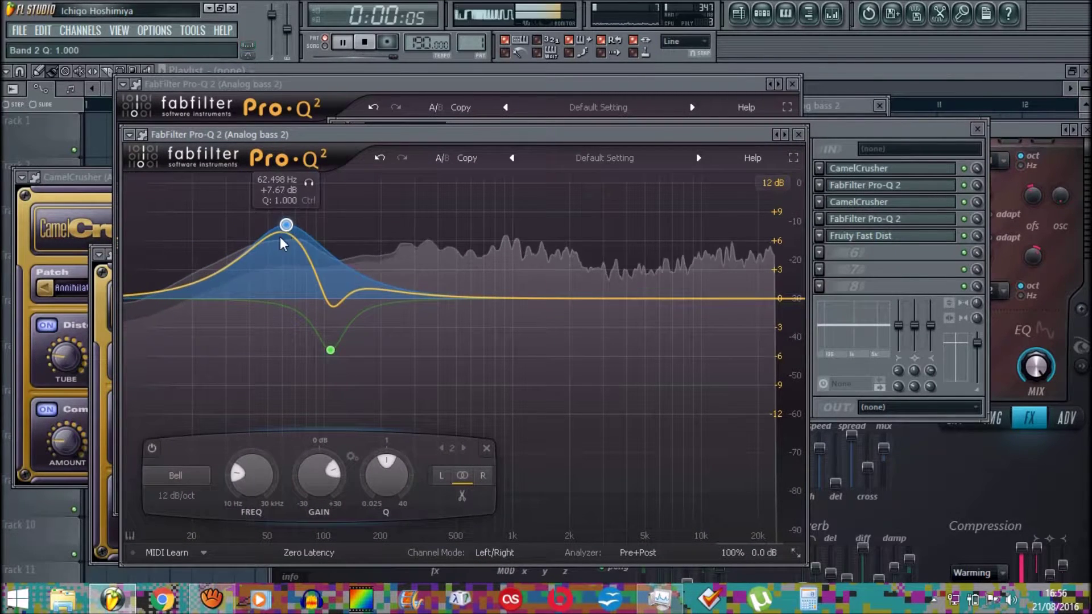
- Add a +2.75 dB band at 38.665 Hz and change band 2 to a wide +4.75 dB boost at 232.36 Hz with Q 0.093
double_click(237, 348)
drag(236, 349, 244, 284)
drag(286, 224, 401, 246)
scroll(377, 231, down, 5)
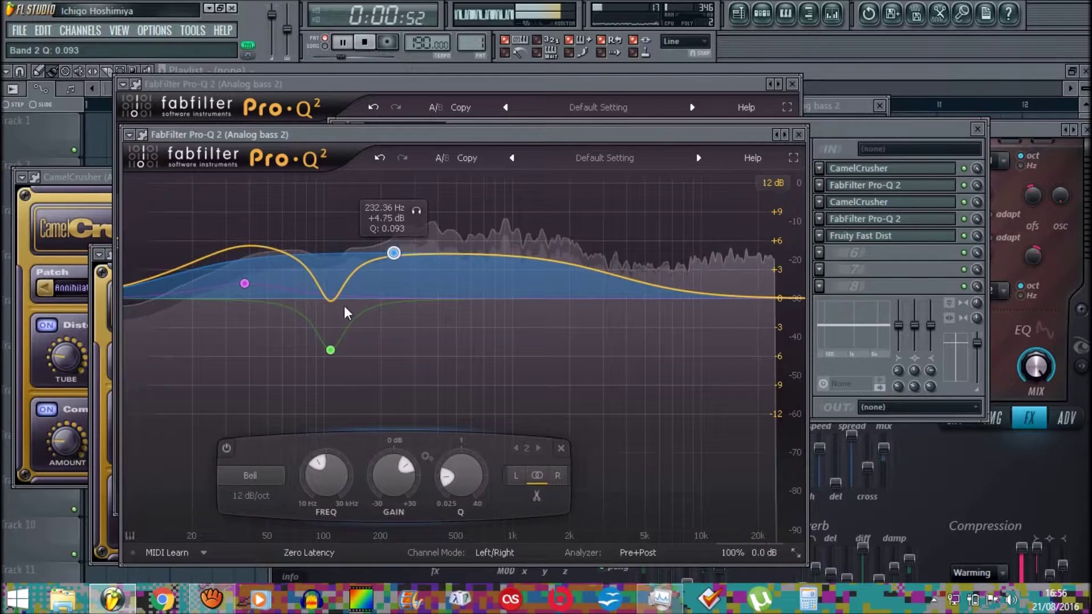
mouse_move(245, 282)
mouse_down()
mouse_move(247, 229)
mouse_move(248, 269)
mouse_up()
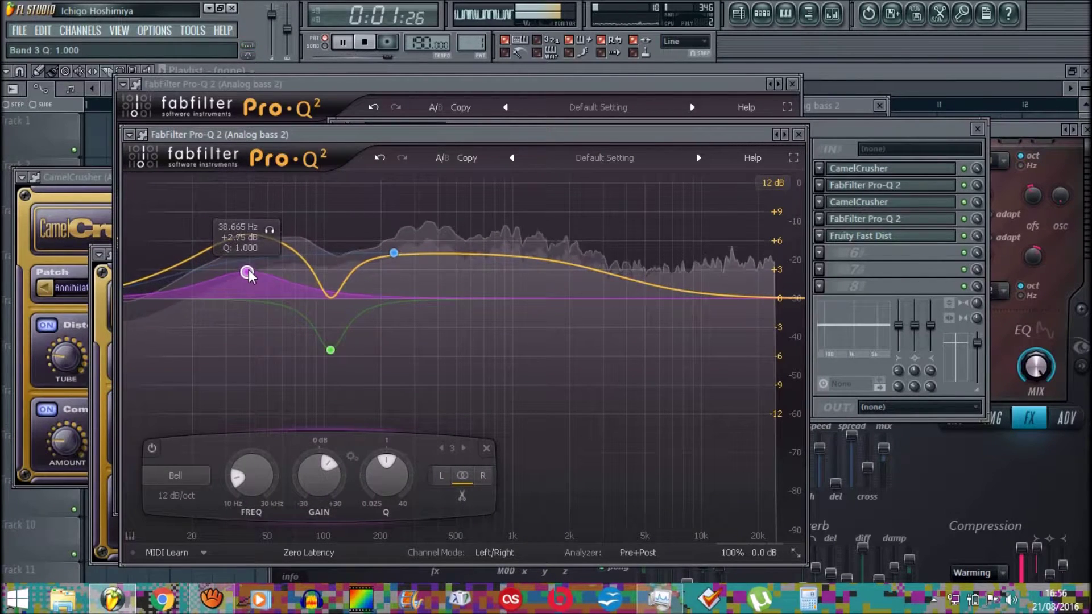
scroll(248, 270, down, 5)
click(798, 134)
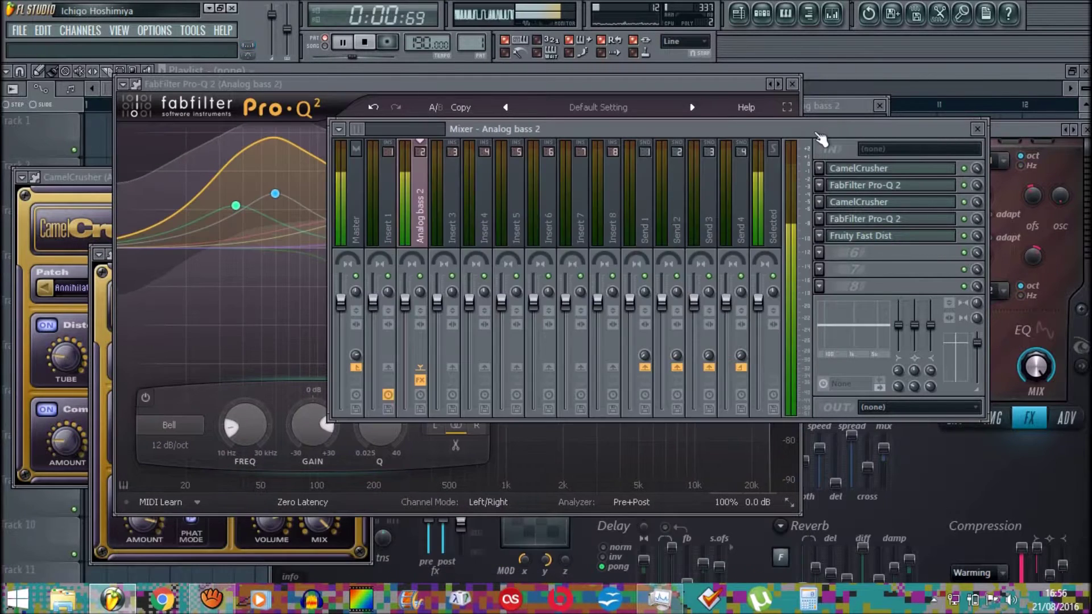
- Close the mixer and effect windows, stop playback and bring the Harmor window to the front
key(Escape)
key(Escape)
click(762, 15)
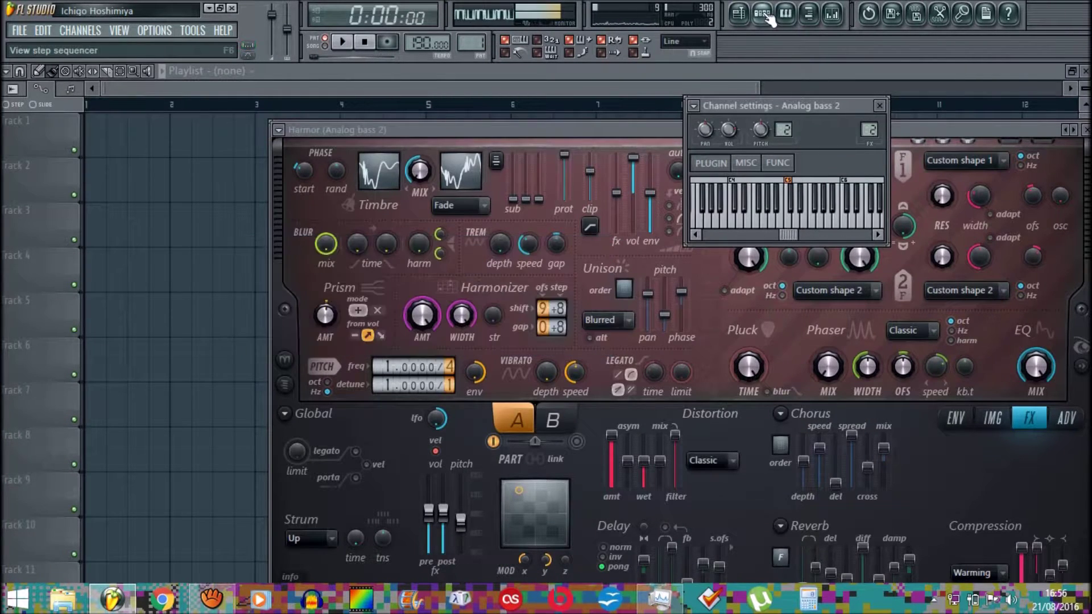
key(space)
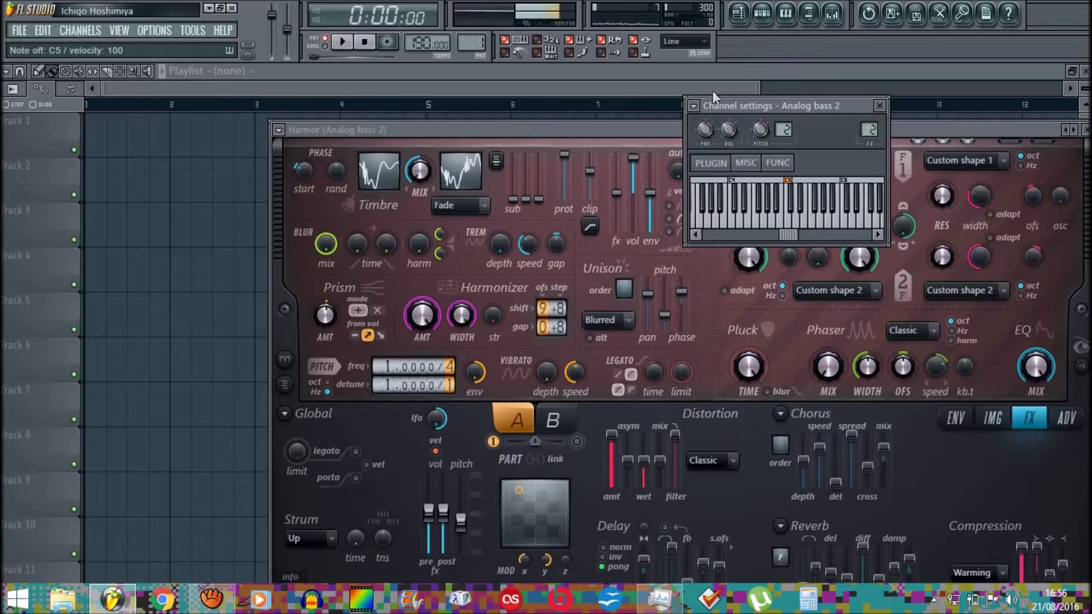
click(548, 169)
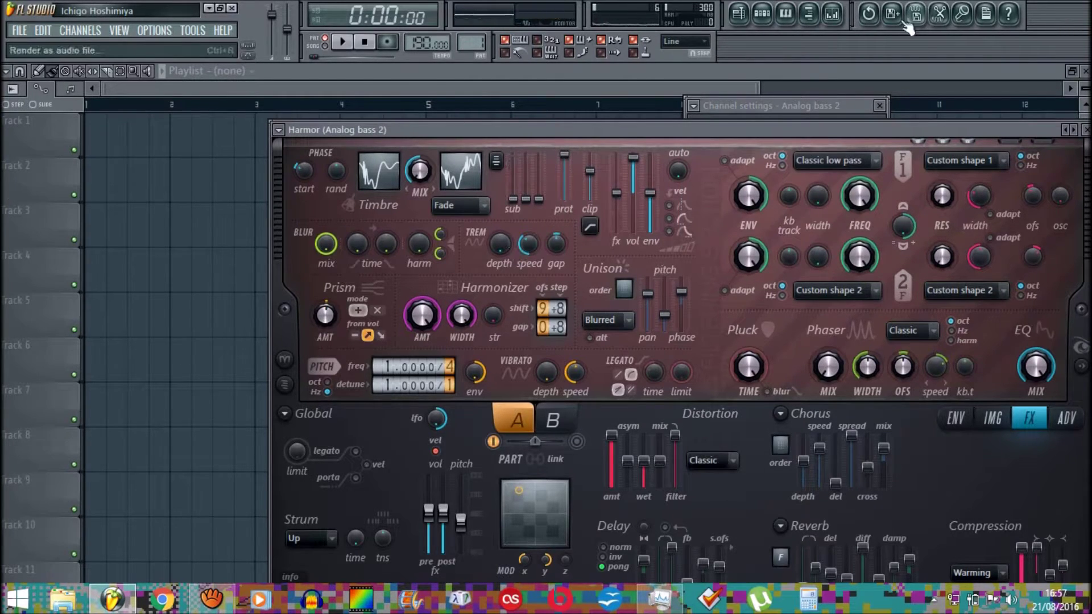
- Reopen the slot 2 Pro-Q 2 from the mixer and raise its lowest band to +18.75 dB at 39.431 Hz during playback
click(832, 13)
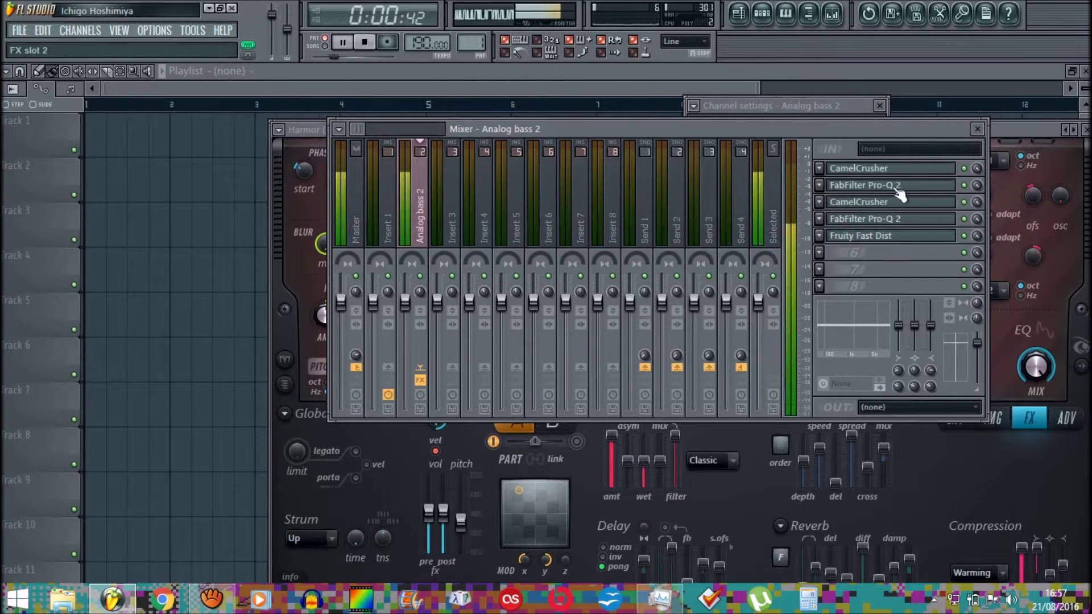
click(893, 185)
key(space)
drag(235, 206, 241, 176)
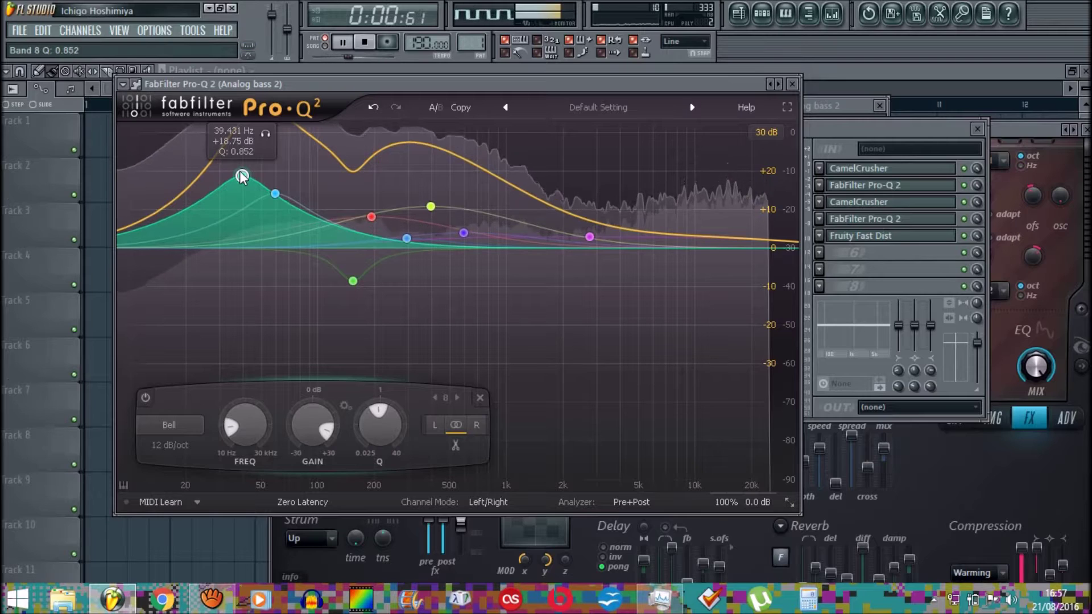
key(XF86AudioLowerVolume)
key(XF86AudioRaiseVolume)
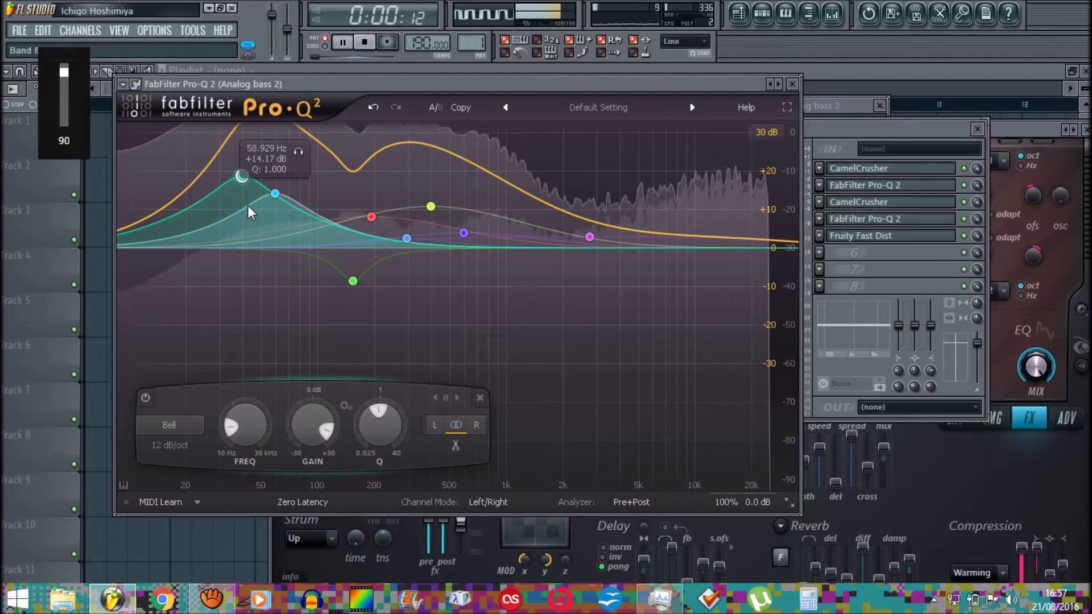
- Lower the band near 400 Hz to about +7 dB and set the cut band to about -10 dB near 128 Hz
mouse_move(432, 213)
mouse_down()
mouse_move(430, 164)
mouse_move(431, 223)
mouse_up()
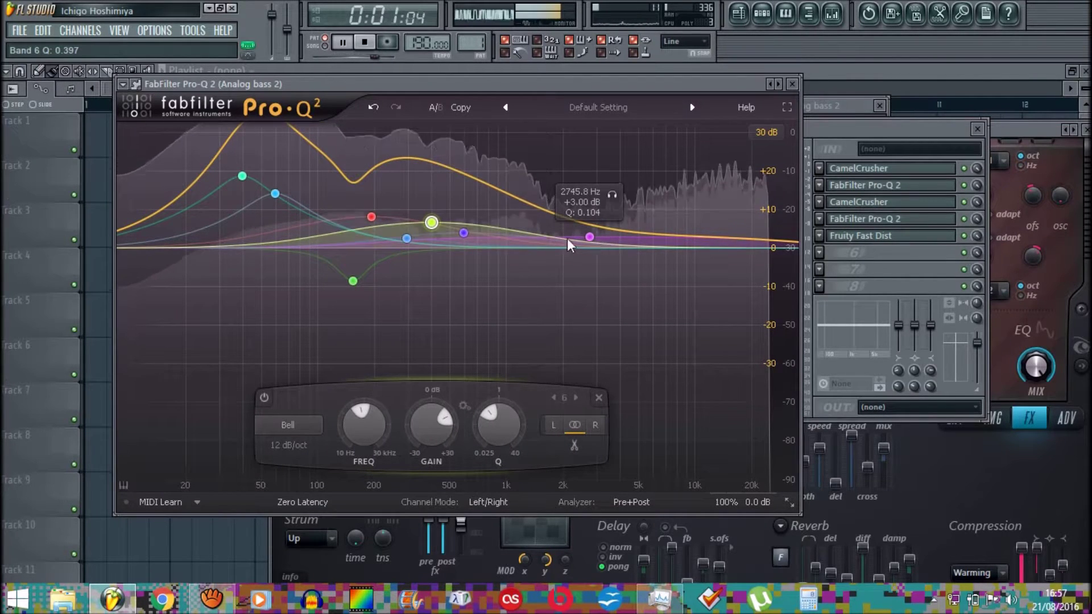
scroll(354, 282, up, 3)
drag(354, 282, 355, 364)
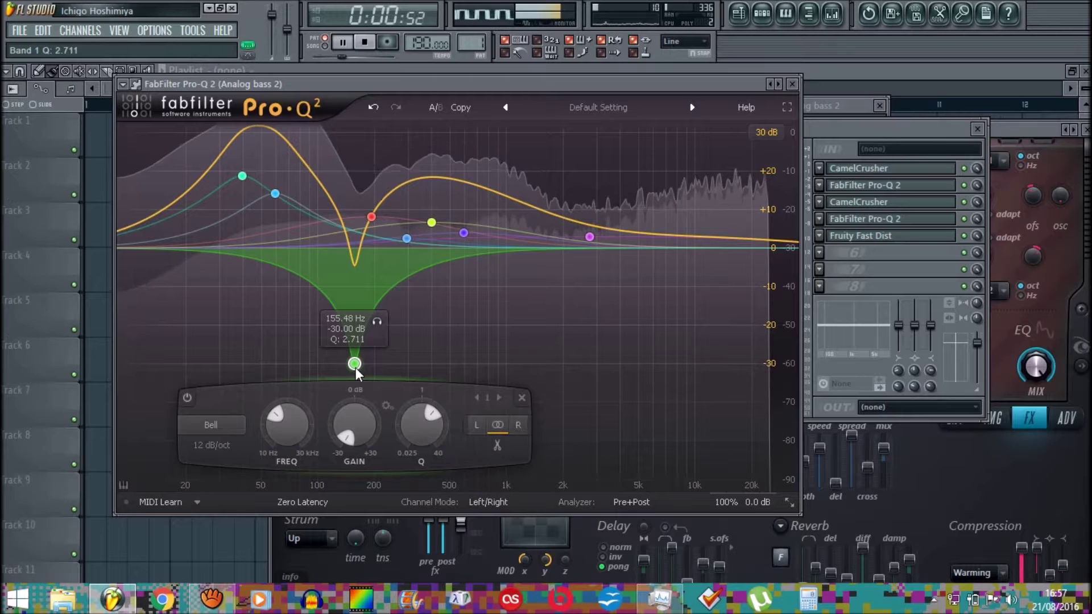
scroll(356, 367, down, 5)
drag(356, 366, 338, 291)
scroll(337, 291, up, 8)
- Move the two low bands to about 20 Hz at +20 dB and 44 Hz at +6.5 dB, both with 24 dB/oct slopes
drag(275, 194, 187, 173)
scroll(247, 167, down, 5)
scroll(259, 178, up, 5)
click(174, 446)
click(182, 480)
scroll(256, 193, down, 3)
click(173, 445)
click(181, 481)
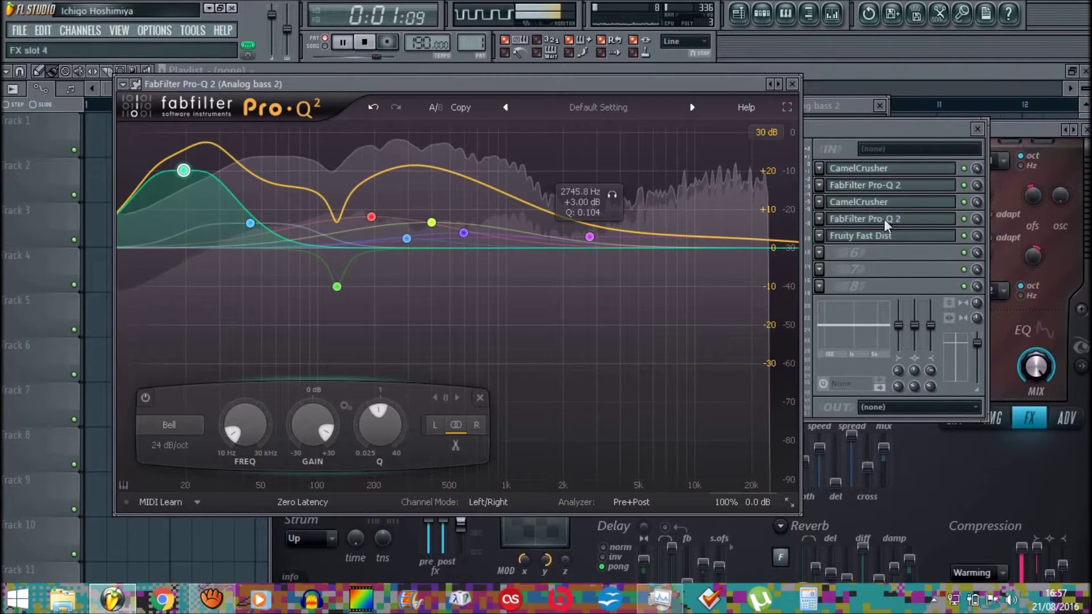
- Load FabFilter Pro-Q 2 in effect slot 6 and Fruity Fast Dist in slot 7
click(836, 253)
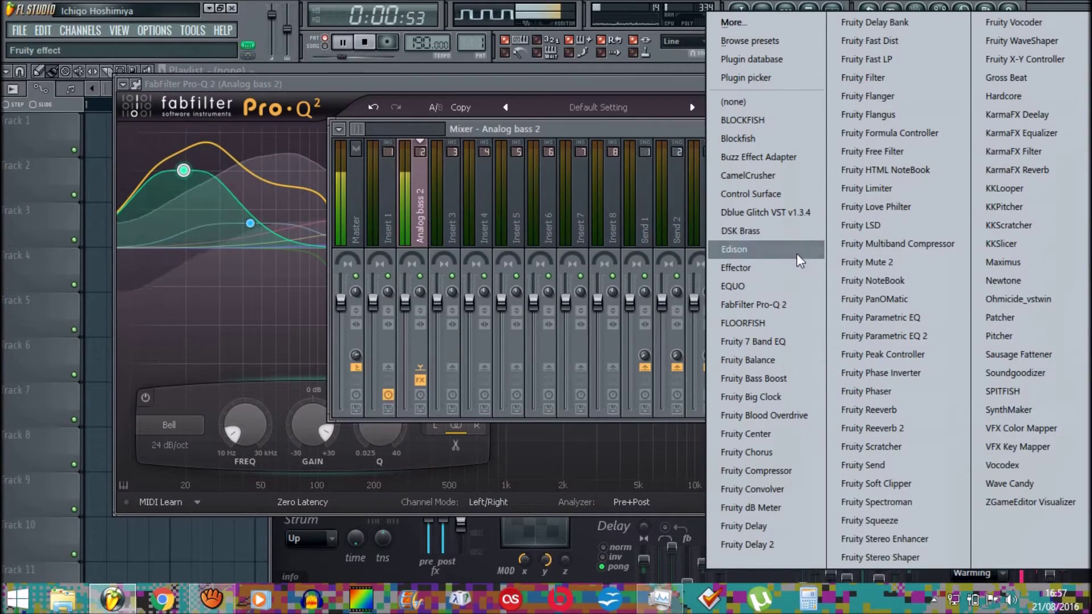
click(793, 306)
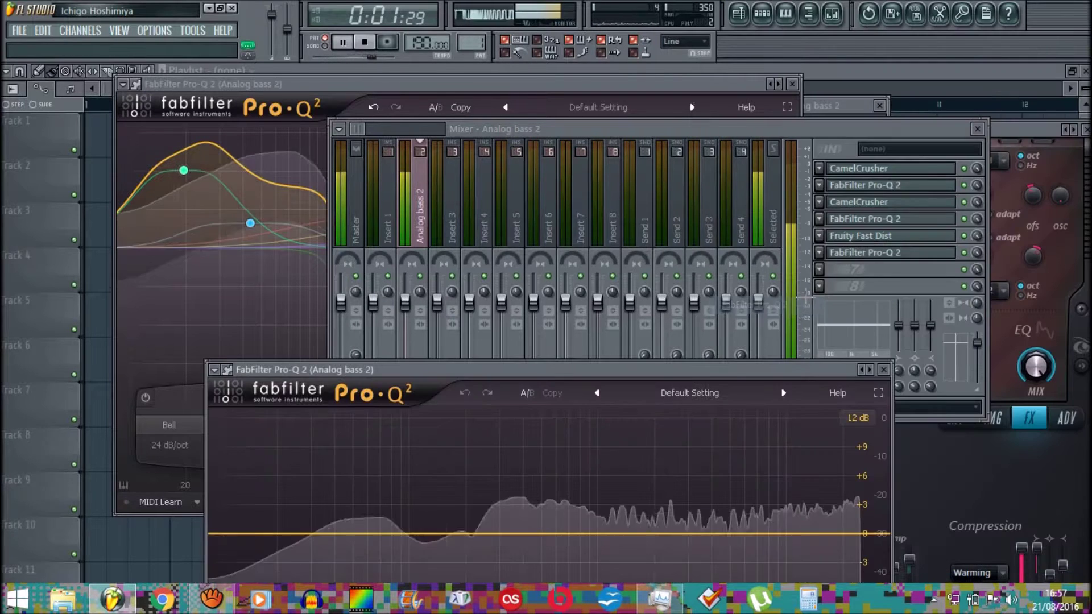
click(819, 272)
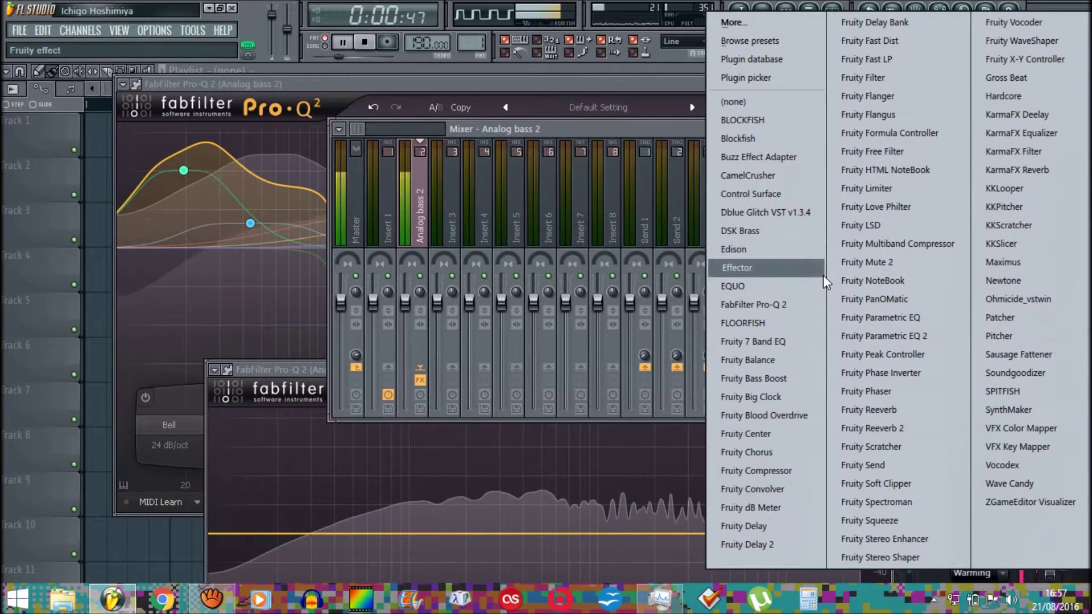
click(891, 36)
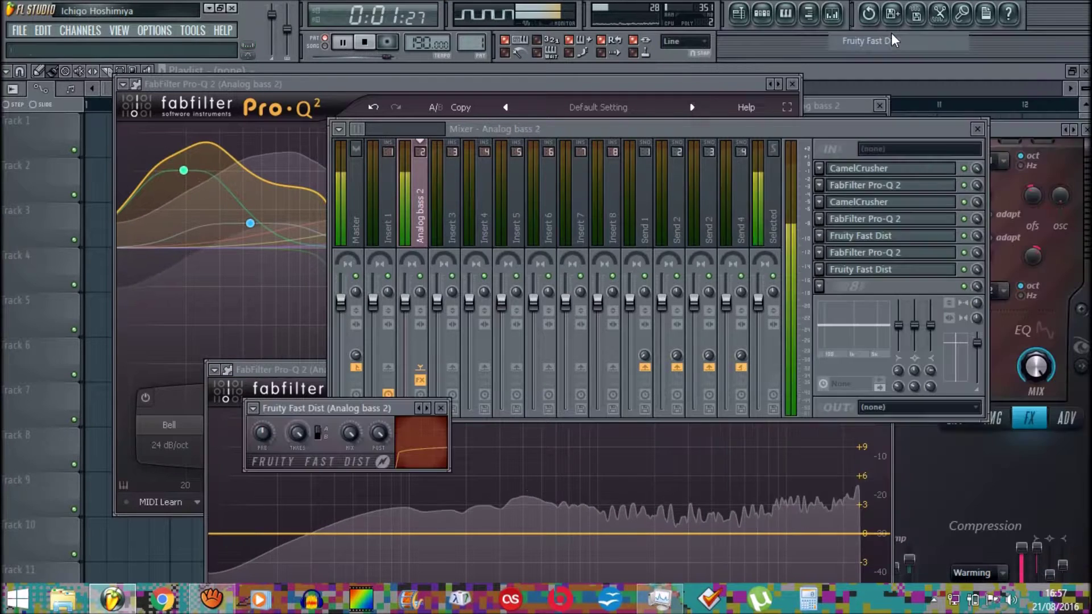
drag(387, 395, 511, 118)
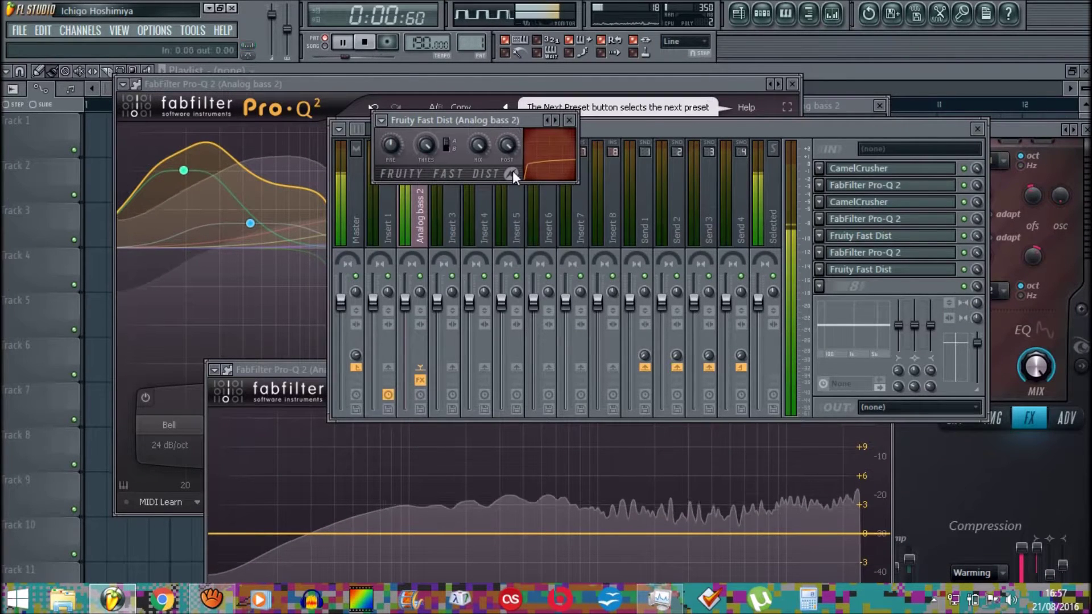
- Clear the open windows, bring back only the mixer and stop playback, with the slot 7 Fruity Fast Dist window hidden
click(887, 252)
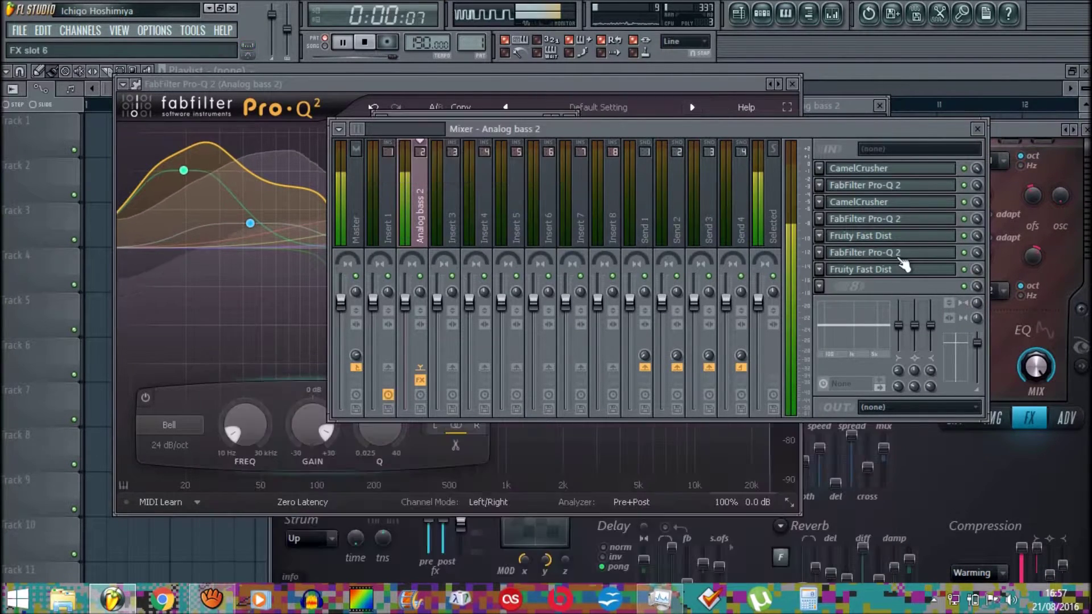
click(887, 252)
key(F9)
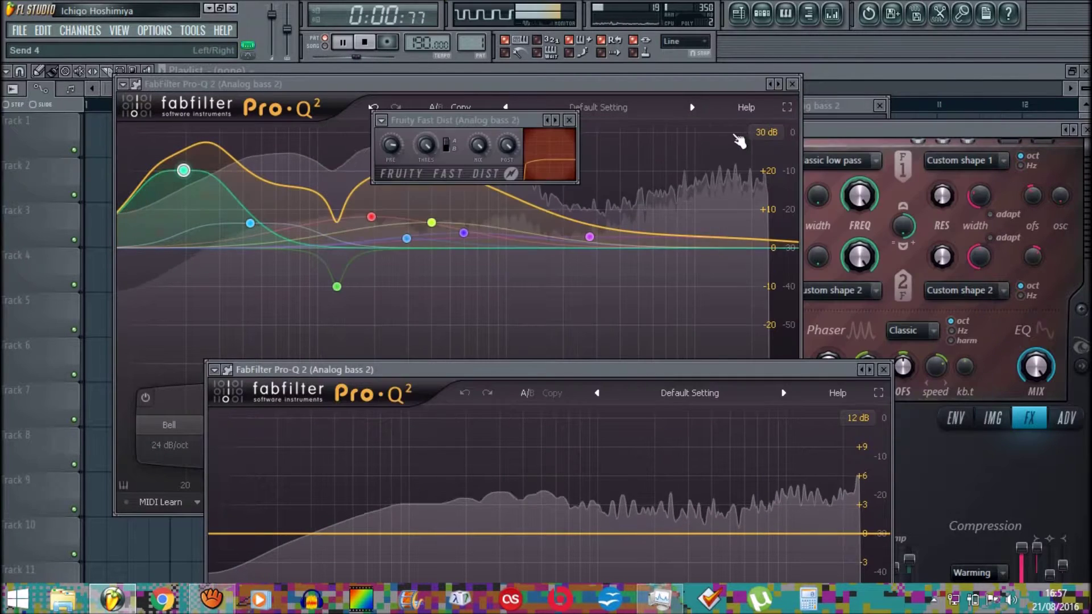
key(F12)
click(832, 12)
click(888, 271)
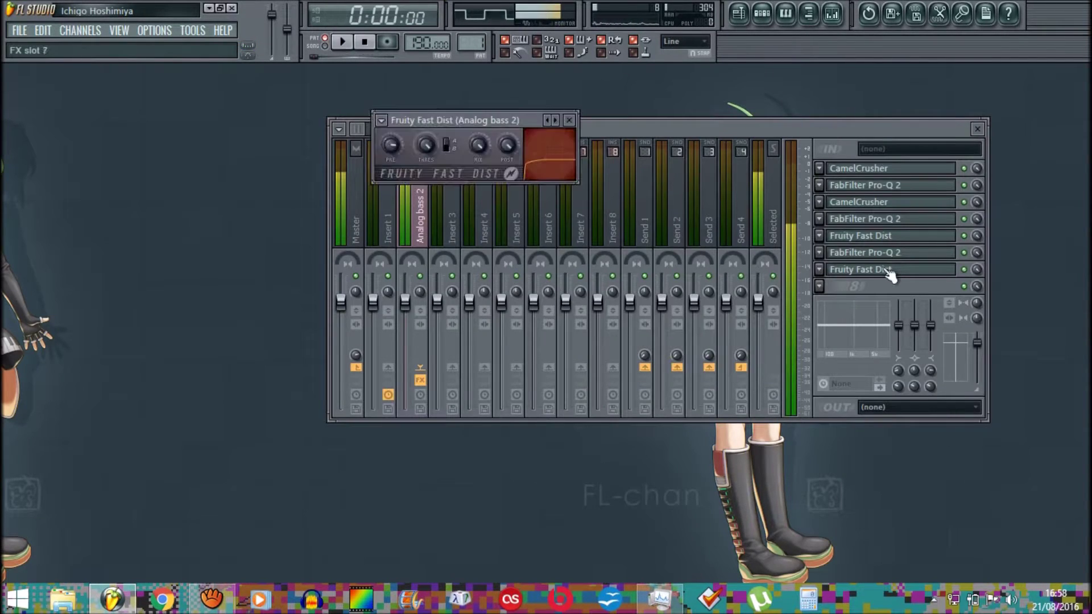
key(space)
click(889, 271)
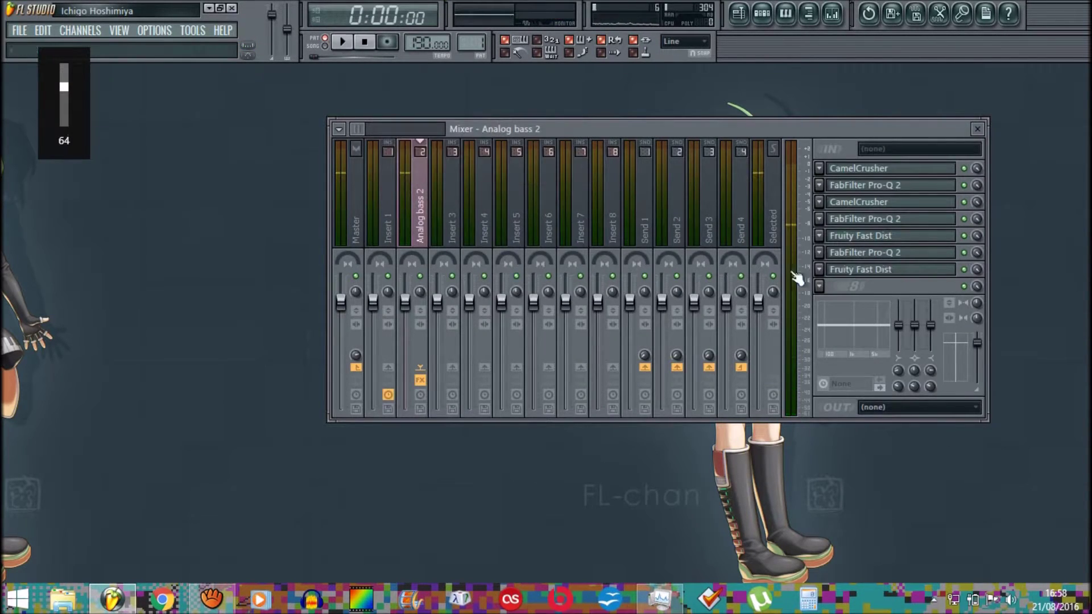
- In the slot 6 Pro-Q 2, cut about 8.5 dB at 200 Hz and boost about 5 dB near 67 Hz
click(857, 254)
key(space)
drag(464, 260, 441, 363)
scroll(463, 319, up, 3)
drag(385, 264, 366, 233)
- Add wide boosts of +9.17 dB at 277.19 Hz with Q 0.259 and +9.83 dB at 499.03 Hz with Q 0.464
drag(456, 256, 483, 193)
scroll(483, 193, down, 6)
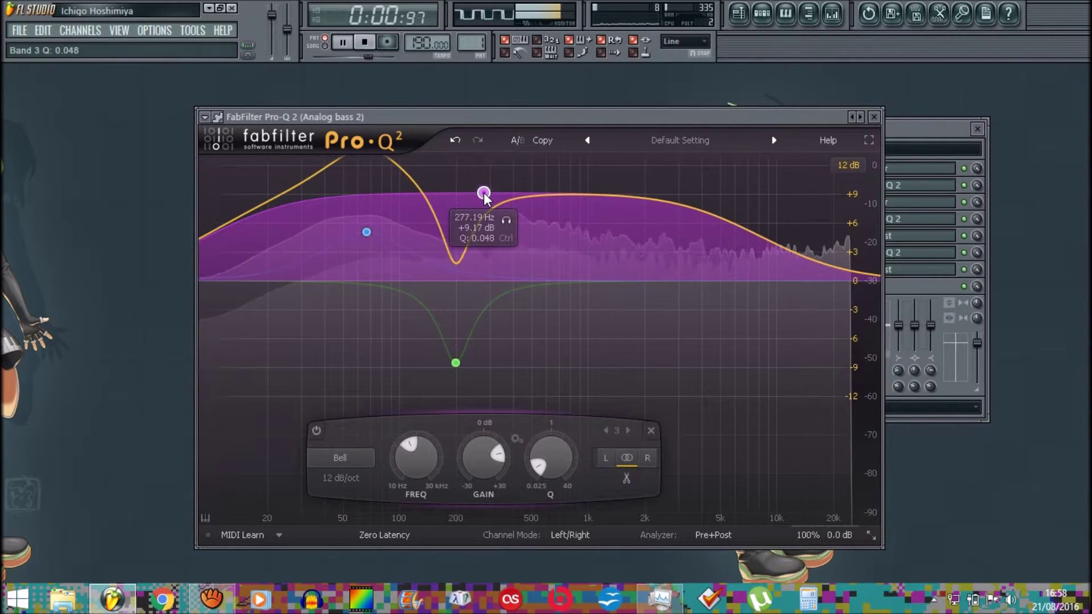
click(898, 120)
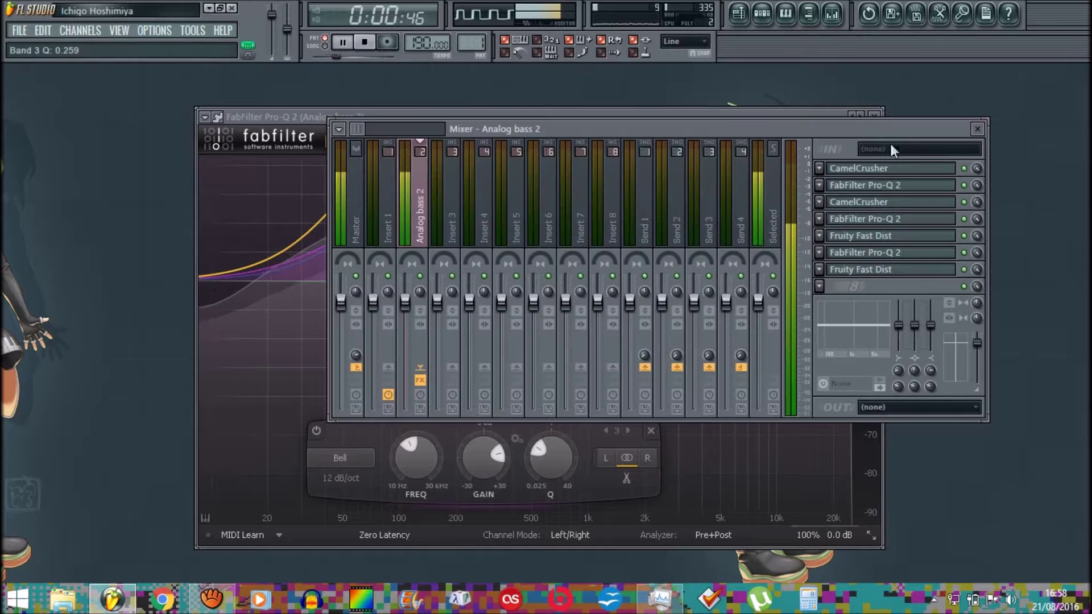
click(892, 253)
click(893, 253)
drag(350, 250, 531, 186)
scroll(350, 232, down, 6)
scroll(486, 195, up, 3)
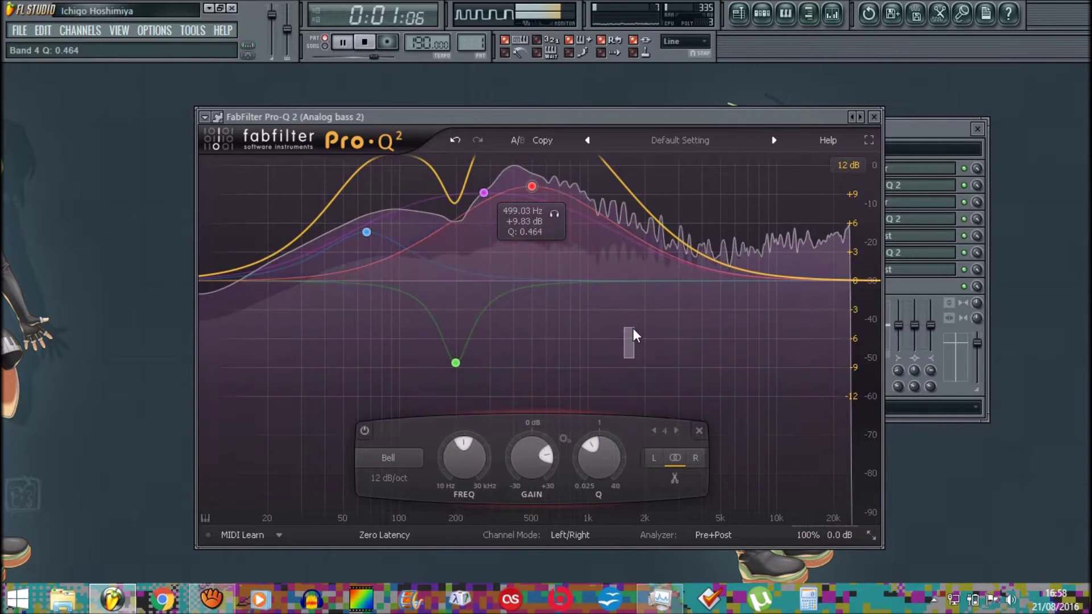
- In the slot 2 Pro-Q 2, add wide boosts of about 5 dB near 435 Hz and +20.21 dB at 4103.6 Hz with Q 0.249
click(921, 185)
click(928, 193)
drag(653, 285, 439, 229)
scroll(666, 196, down, 5)
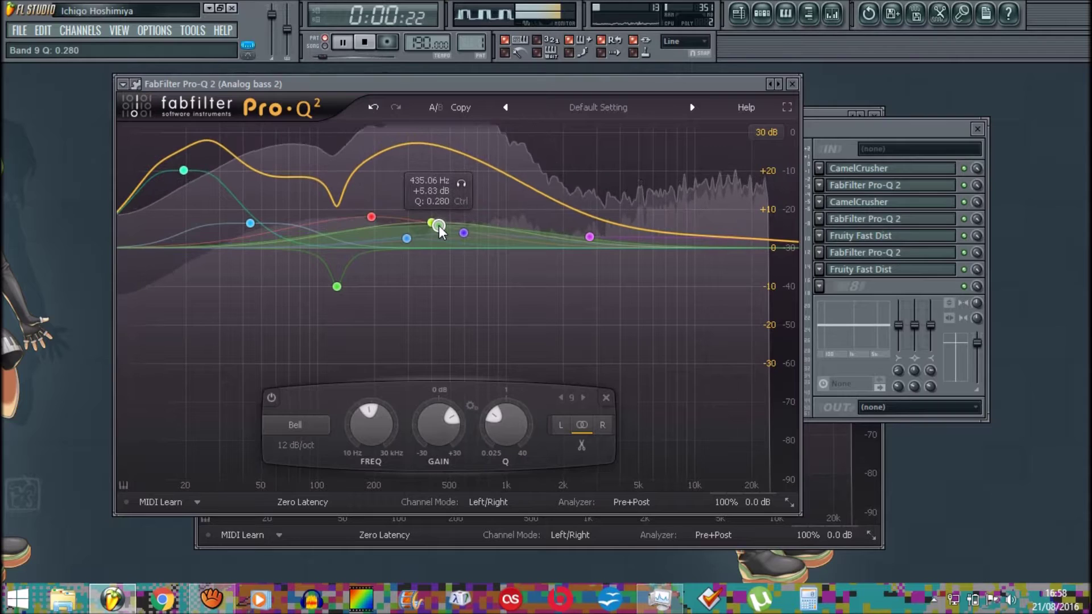
drag(476, 264, 595, 171)
scroll(665, 182, down, 5)
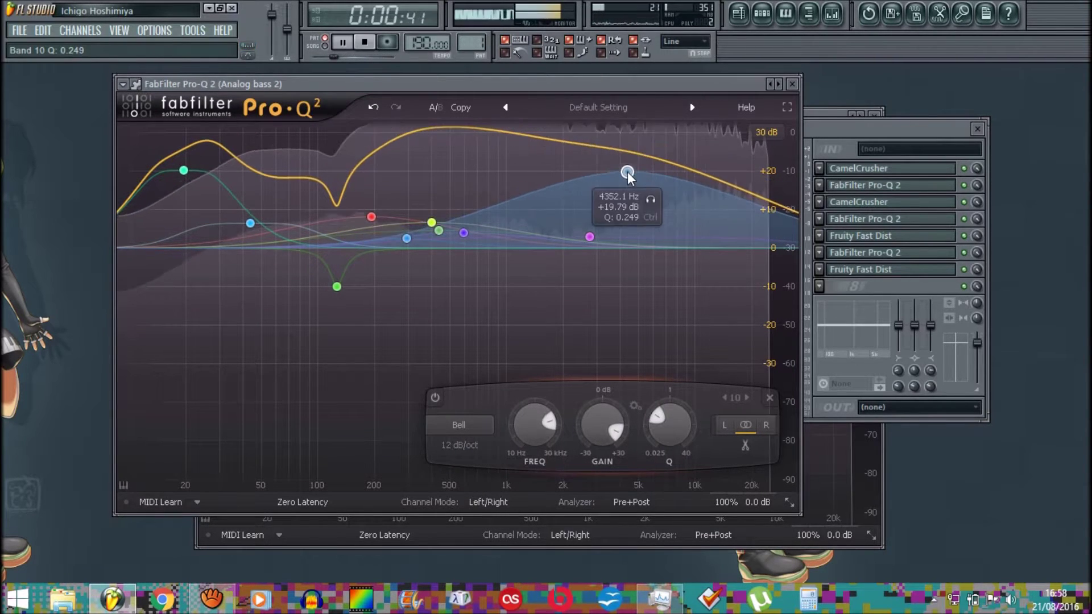
- Set band 6 to +4.58 dB at 406.21 Hz, band 8 to +23.13 dB at 47.5 Hz, and the red band near 192 Hz to about +14 dB
drag(432, 223, 434, 231)
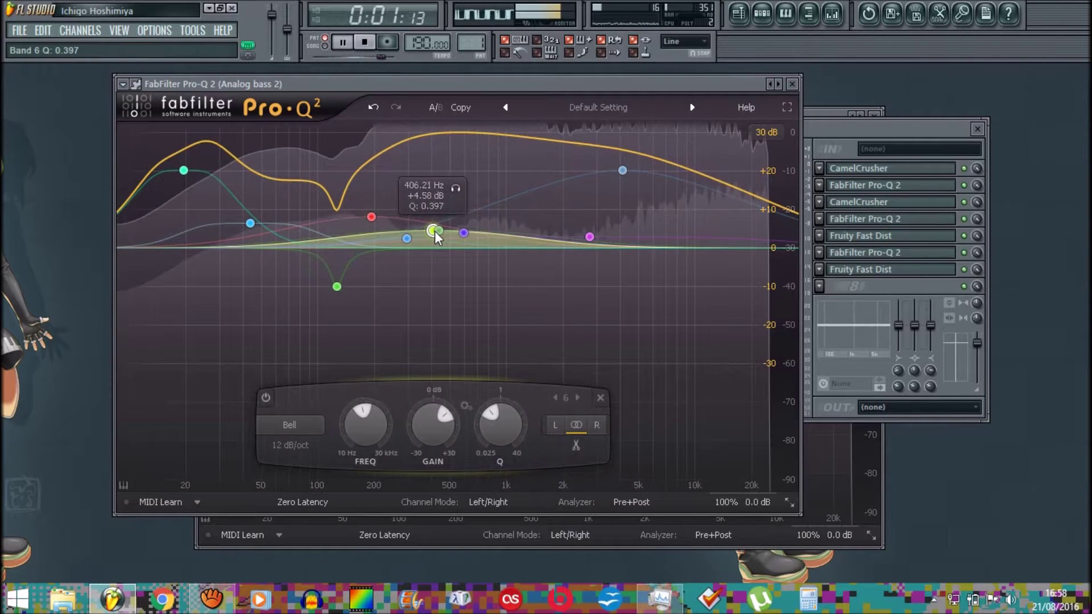
drag(189, 170, 263, 160)
scroll(274, 141, up, 2)
scroll(263, 158, down, 5)
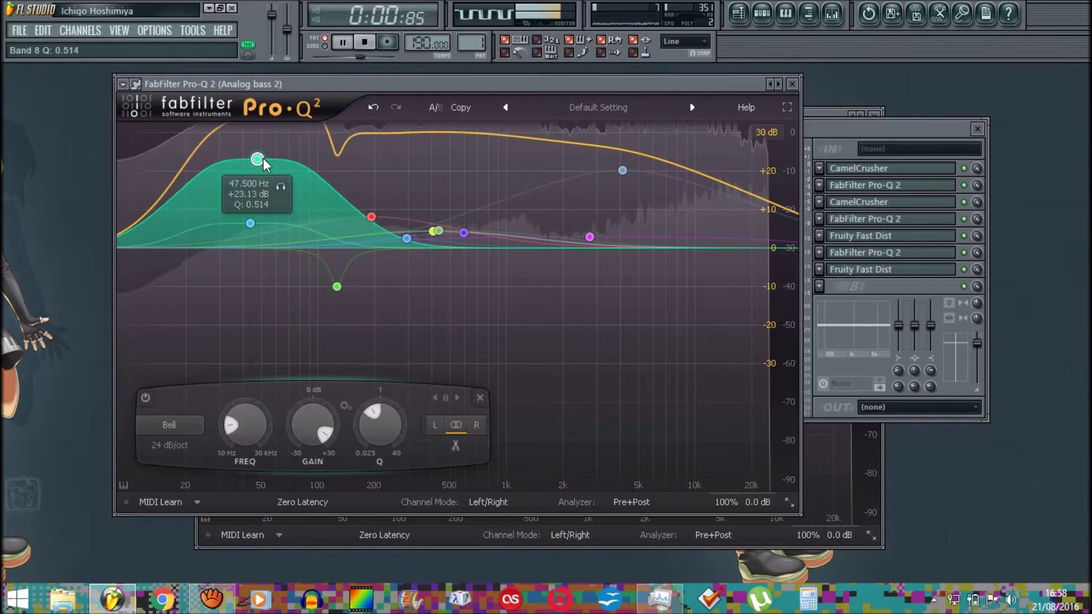
drag(370, 216, 365, 193)
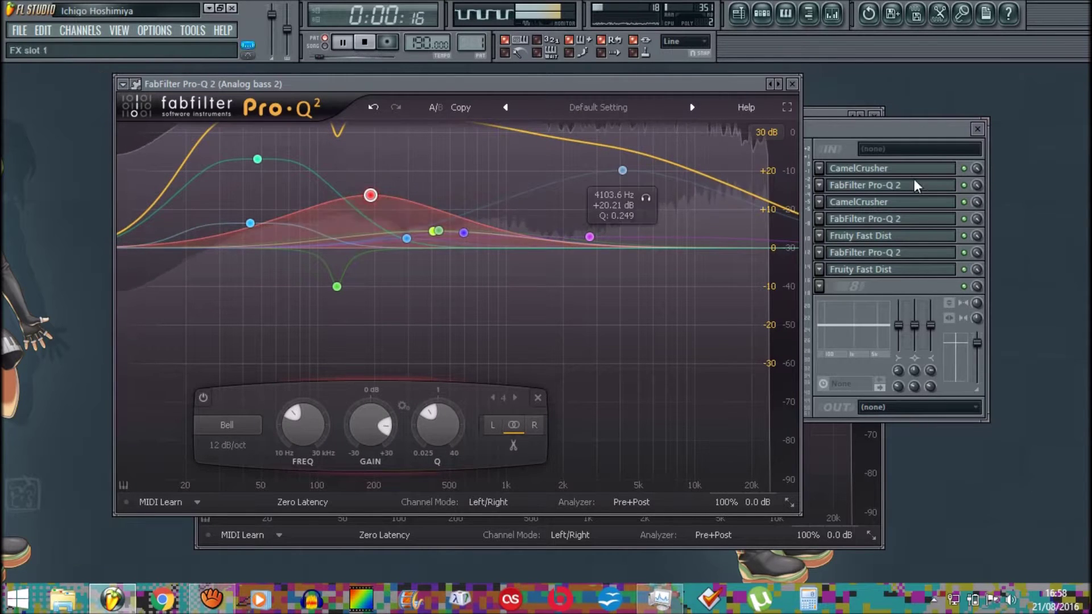
- In the slot 4 Pro-Q 2, raise the 232 Hz band to about +9.4 dB, nudge the low boost up and deepen the cut to about -7 dB
click(899, 218)
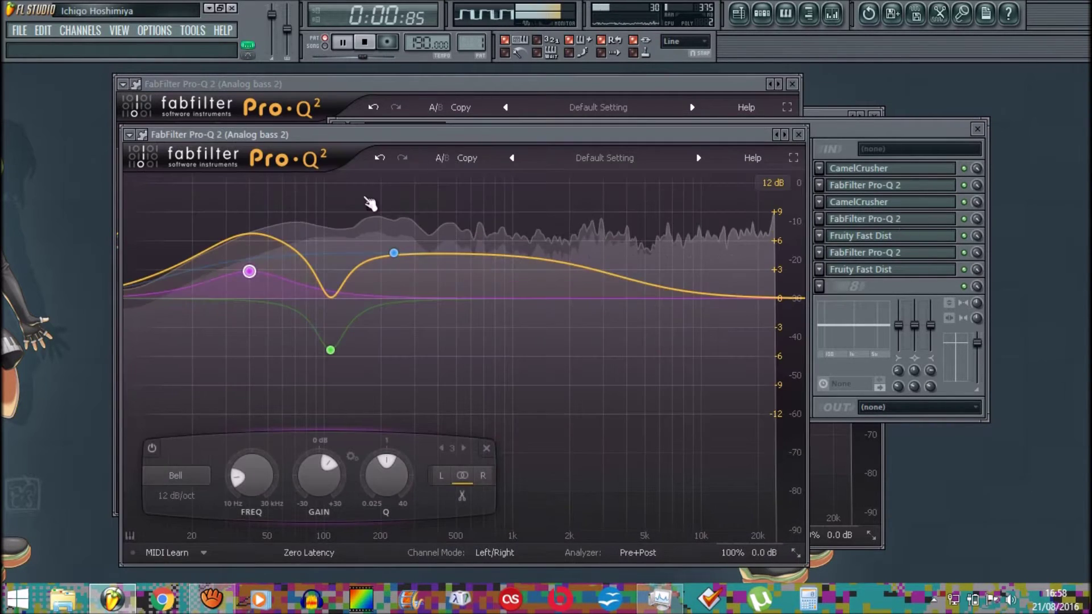
drag(392, 252, 391, 208)
mouse_move(249, 271)
mouse_down()
mouse_move(250, 195)
mouse_move(254, 281)
mouse_move(251, 267)
mouse_up()
mouse_move(331, 348)
mouse_down()
mouse_move(335, 412)
mouse_move(341, 363)
mouse_up()
- Add a strong +16.25 dB bell boost at 1732.4 Hz with Q 0.273 in the slot 4 Pro-Q 2
drag(508, 269, 449, 164)
scroll(618, 193, down, 5)
scroll(617, 193, up, 3)
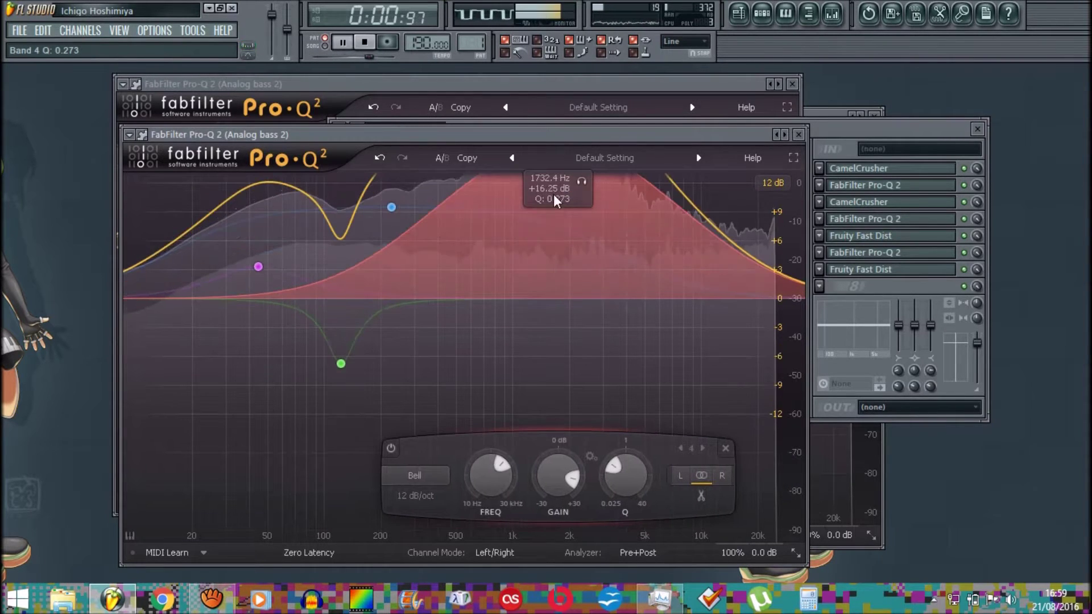
- Set the slot 4 Pro-Q 2 display range to 30 dB and band 4 to 1586.1 Hz, +21.46 dB, Q 0.030, with a 24 dB/oct slope
click(773, 182)
click(778, 252)
drag(561, 243, 553, 217)
scroll(553, 217, down, 4)
click(422, 498)
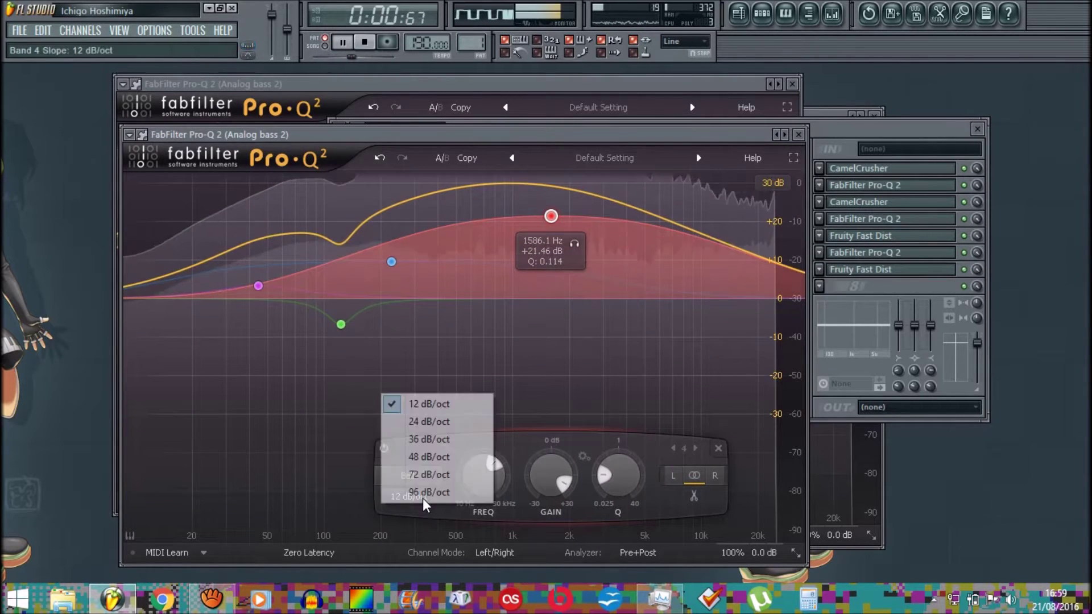
click(451, 421)
scroll(555, 215, down, 3)
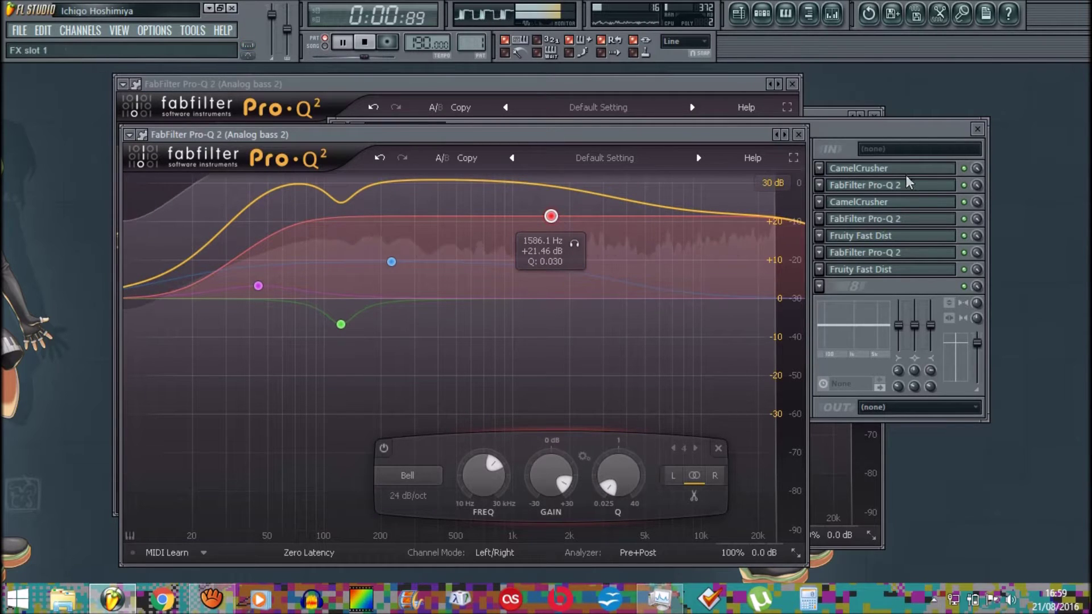
- Vary the mix level of the slot 5 Fruity Fast Dist and bring up the slot 7 Fast Dist
click(885, 238)
click(883, 238)
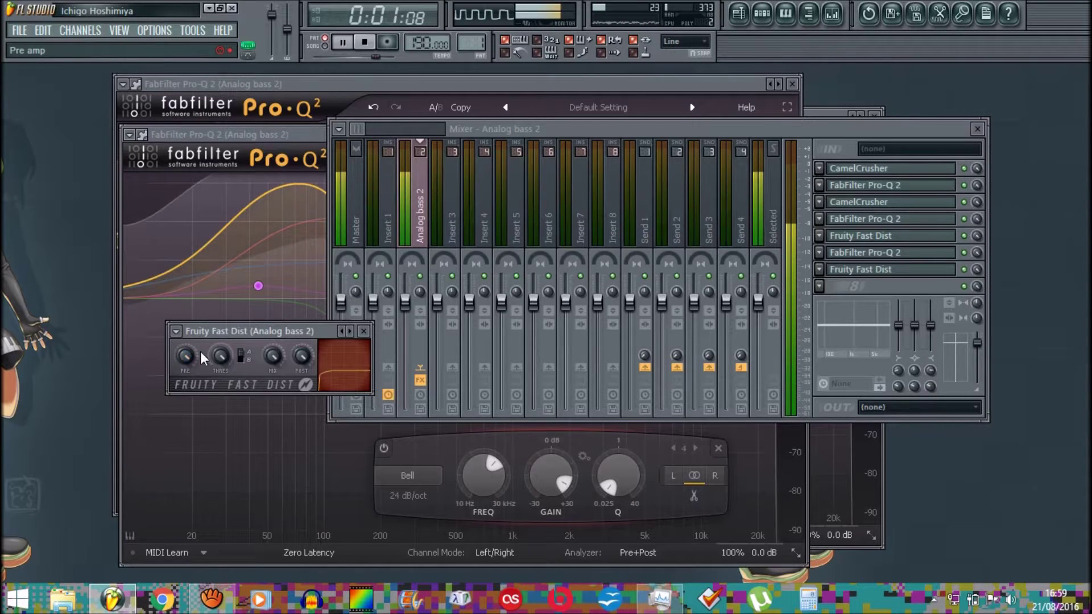
drag(265, 362, 268, 358)
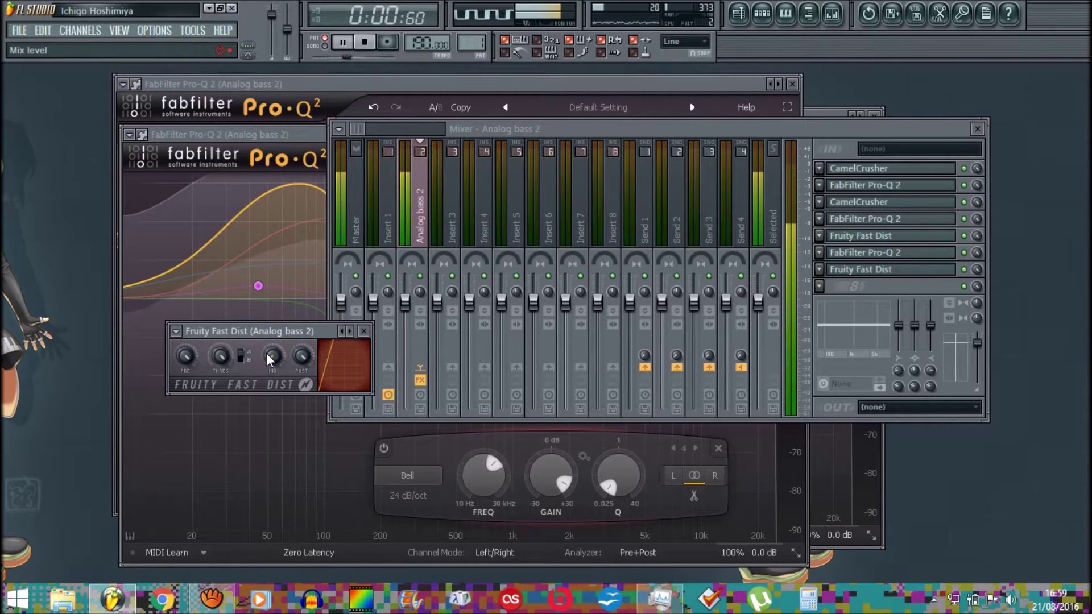
click(896, 265)
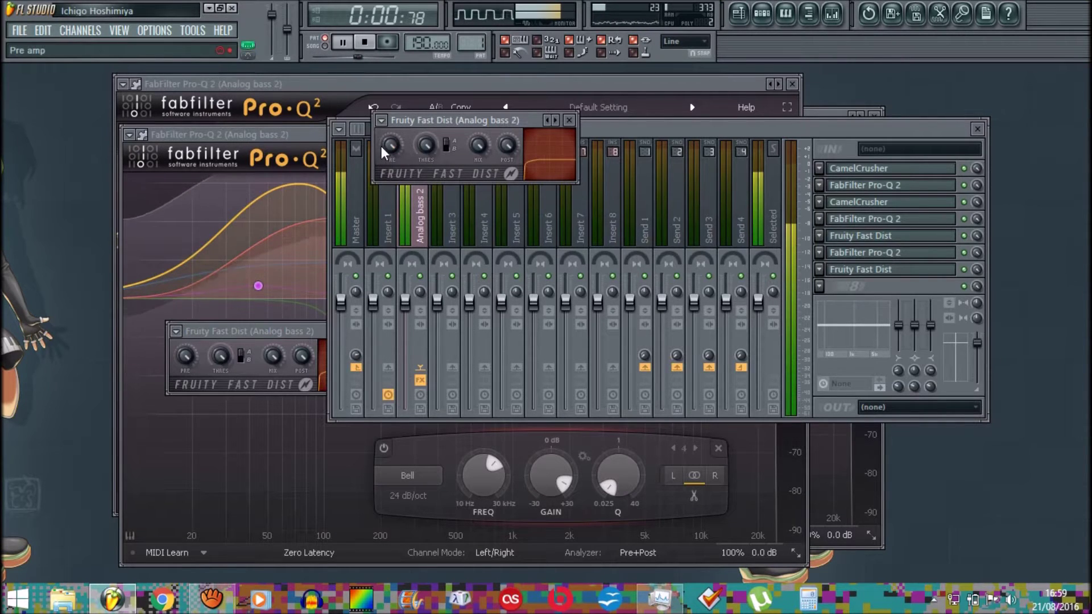
- Load FabFilter Pro-Q 2 into effect slot 8 of the Analog bass 2 mixer track and show its editor
click(828, 288)
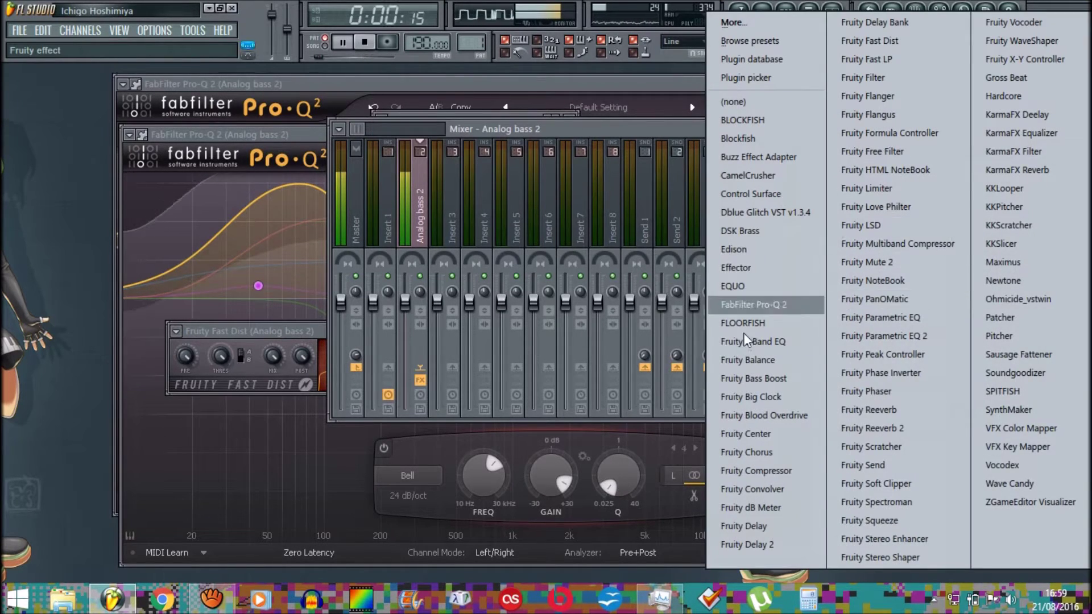
click(731, 305)
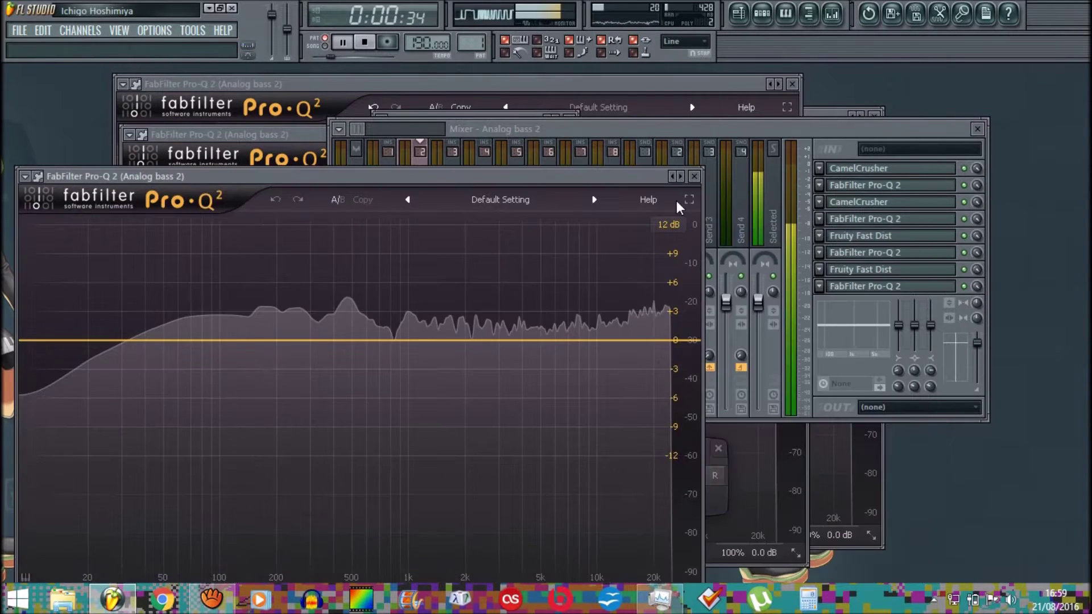
drag(842, 237, 621, 174)
click(889, 269)
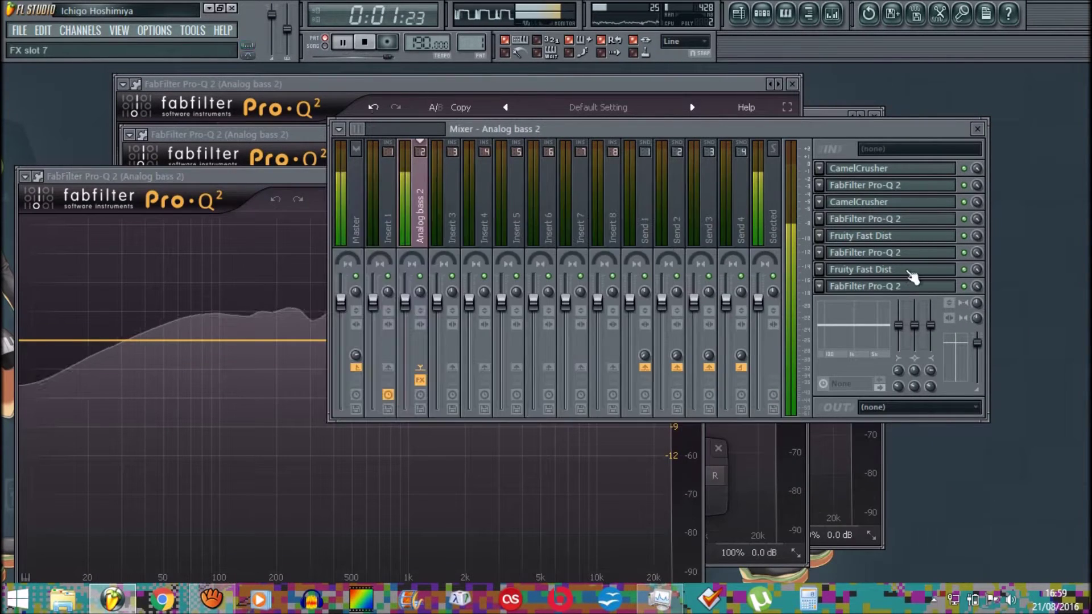
click(864, 286)
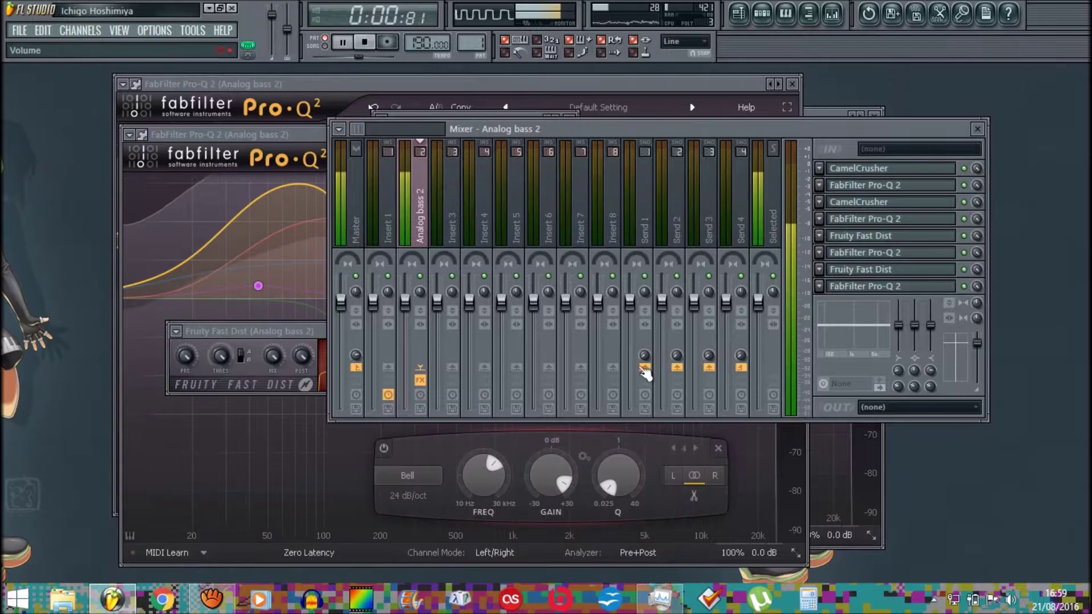
click(887, 287)
- Lower the system volume to 36
key(XF86AudioLowerVolume)
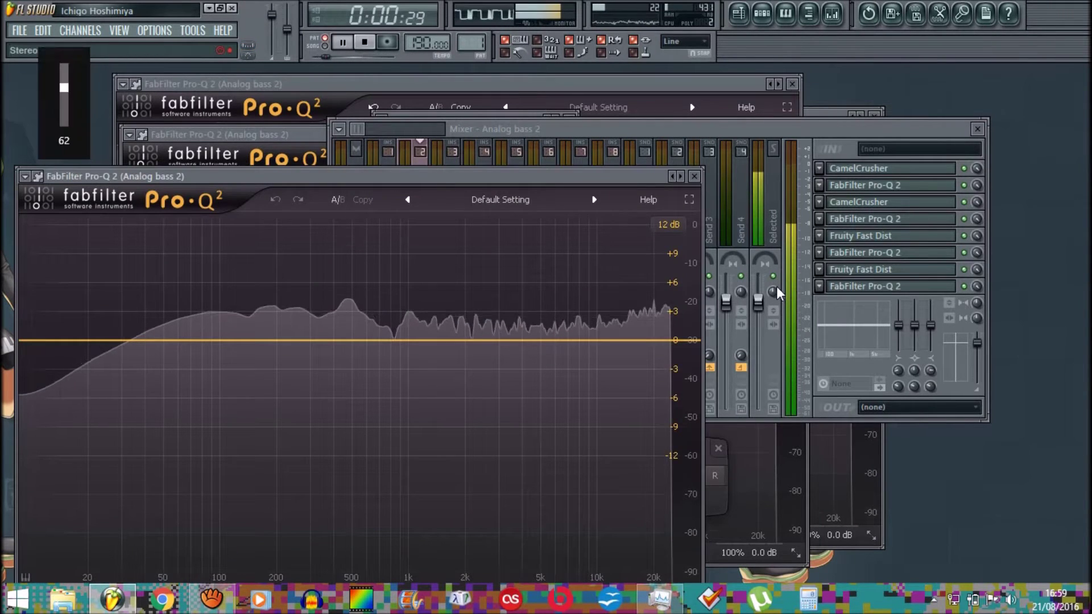
key(XF86AudioLowerVolume)
key(XF86AudioLowerVolume)
key(XF86AudioLowerVolume)
key(XF86AudioLowerVolume)
key(XF86AudioLowerVolume)
key(XF86AudioLowerVolume)
key(XF86AudioLowerVolume)
key(XF86AudioLowerVolume)
key(XF86AudioLowerVolume)
key(XF86AudioLowerVolume)
key(XF86AudioLowerVolume)
- In the slot 8 Pro-Q 2, raise the output level to +2.52 dB and add a +2.33 dB bell at 64.996 Hz with Q 0.919
drag(578, 179, 636, 63)
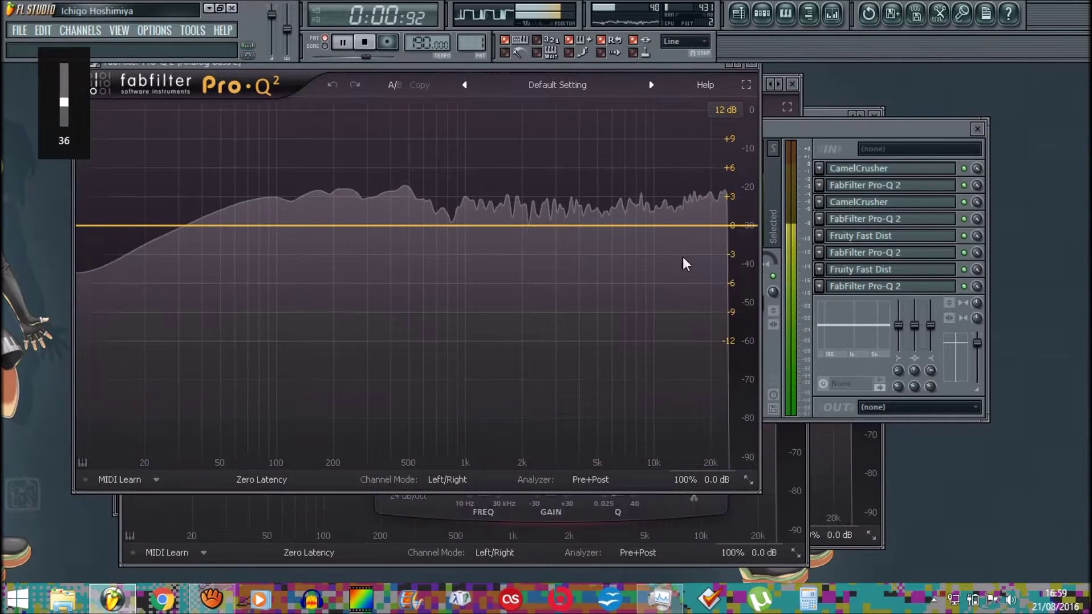
mouse_move(702, 417)
mouse_move(703, 410)
mouse_down()
mouse_move(717, 412)
mouse_move(715, 426)
mouse_up()
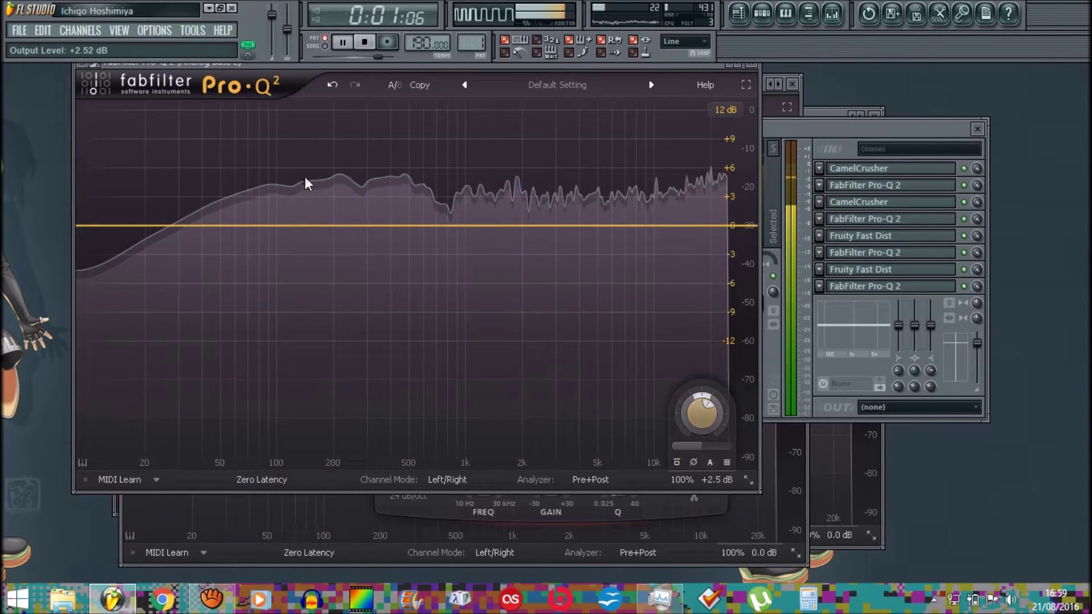
double_click(226, 187)
drag(227, 188, 243, 206)
scroll(242, 209, down, 2)
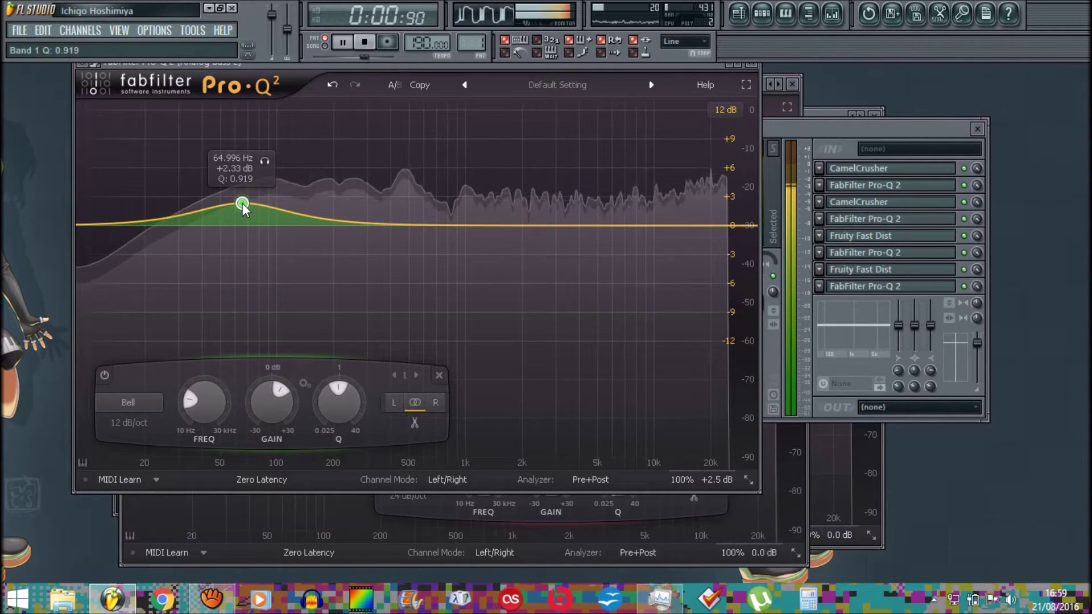
- Raise the system volume to 100, stop playback and clear the workspace down to the channel rack
key(XF86AudioRaiseVolume)
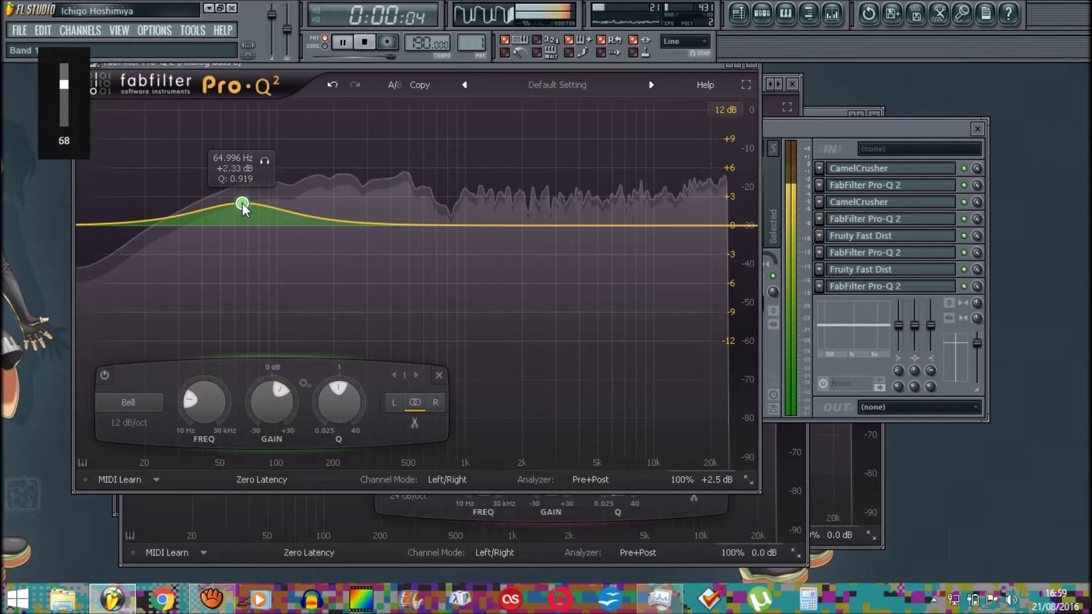
key(space)
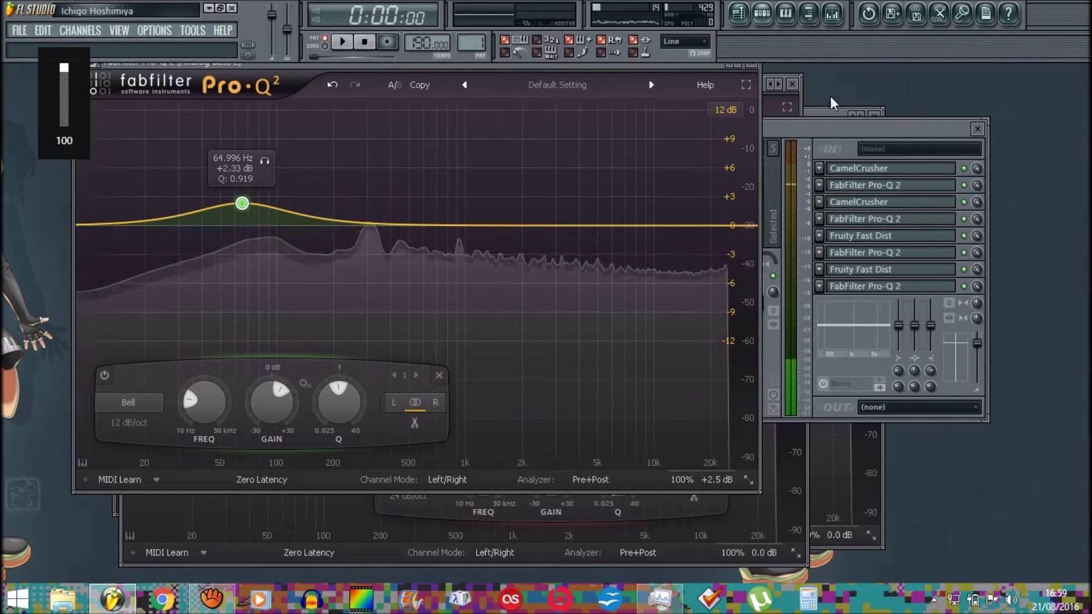
key(F9)
key(F12)
click(762, 12)
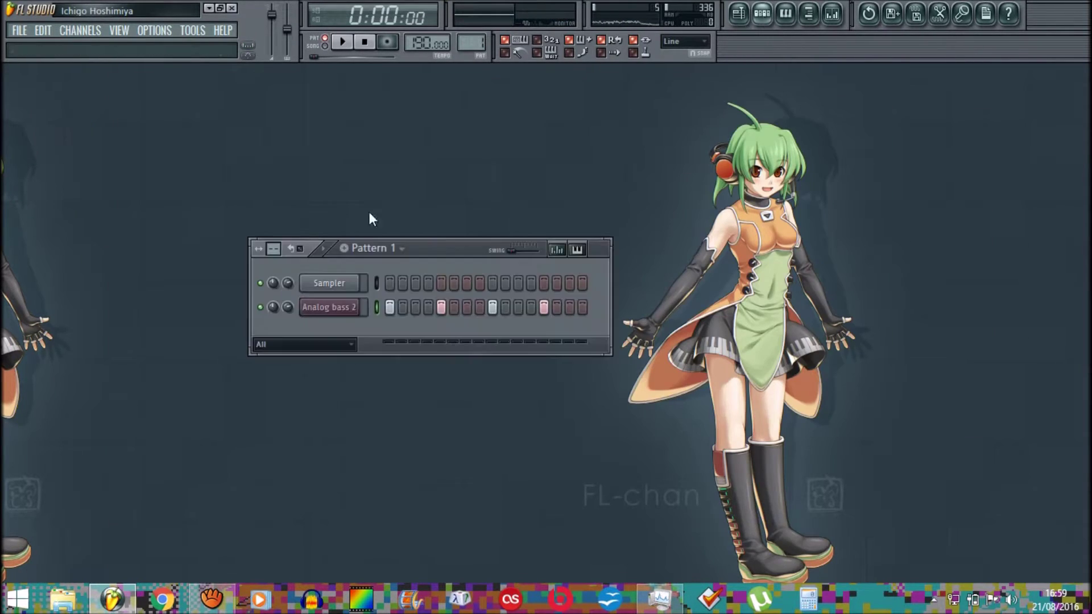
- Open Harmor on the Analog bass 2 channel during playback, reset the Prism amount for comparison and paste its copied 53% value back
click(331, 310)
key(space)
right_click(330, 319)
click(358, 518)
right_click(327, 305)
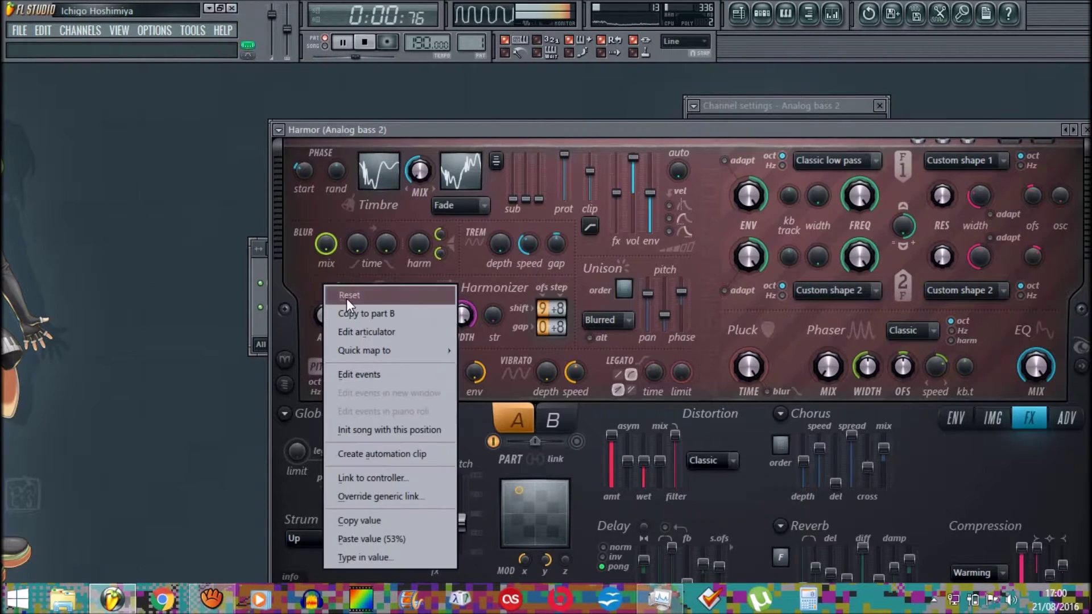
click(346, 299)
right_click(329, 315)
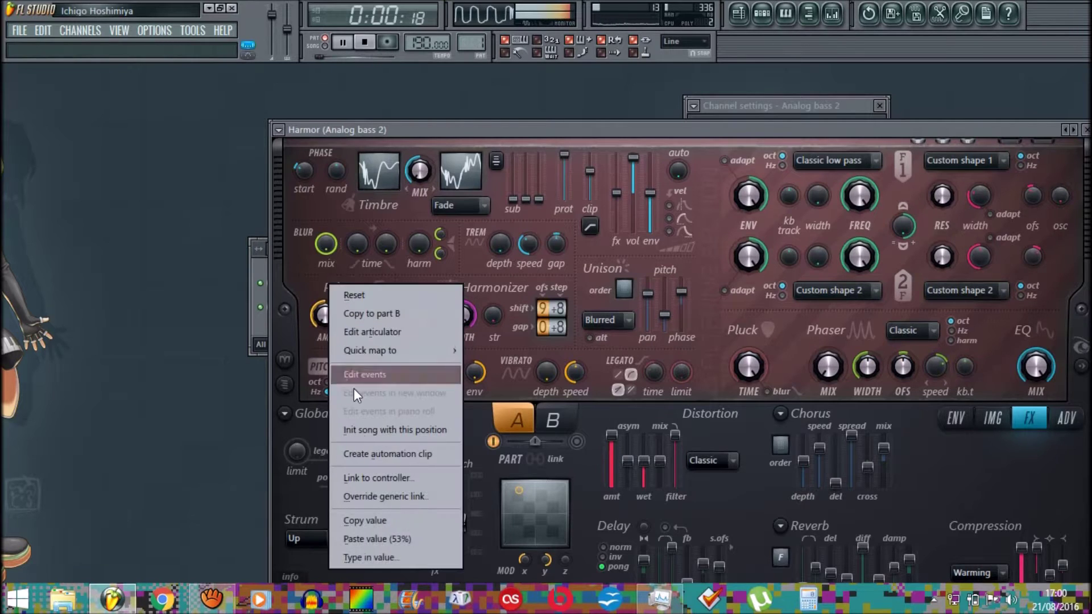
click(373, 535)
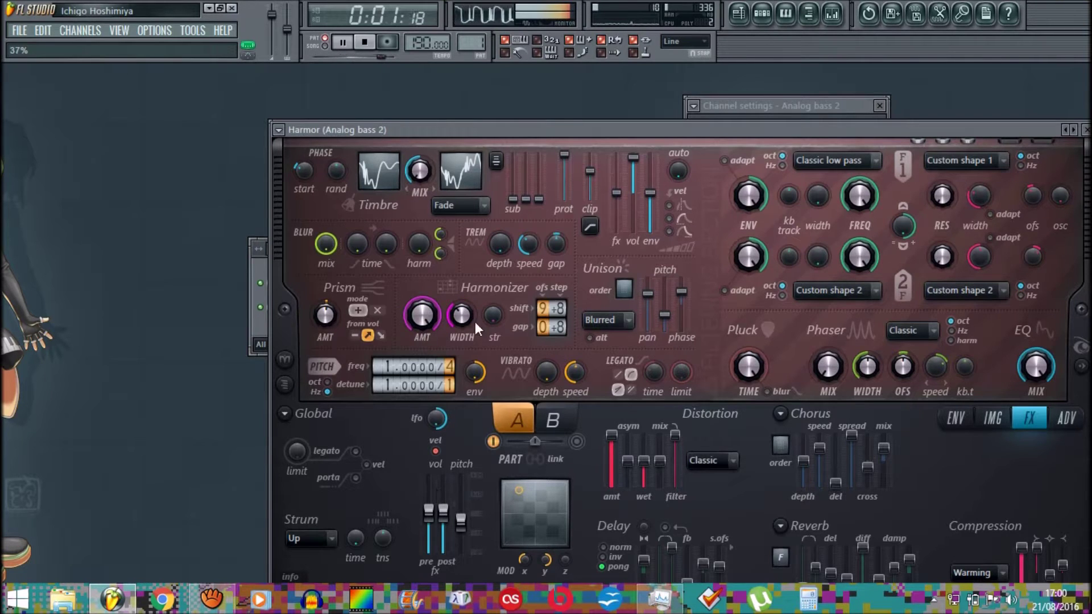
- Audition Prism with its volume link off and in multiply mode, returning it to add mode
click(354, 336)
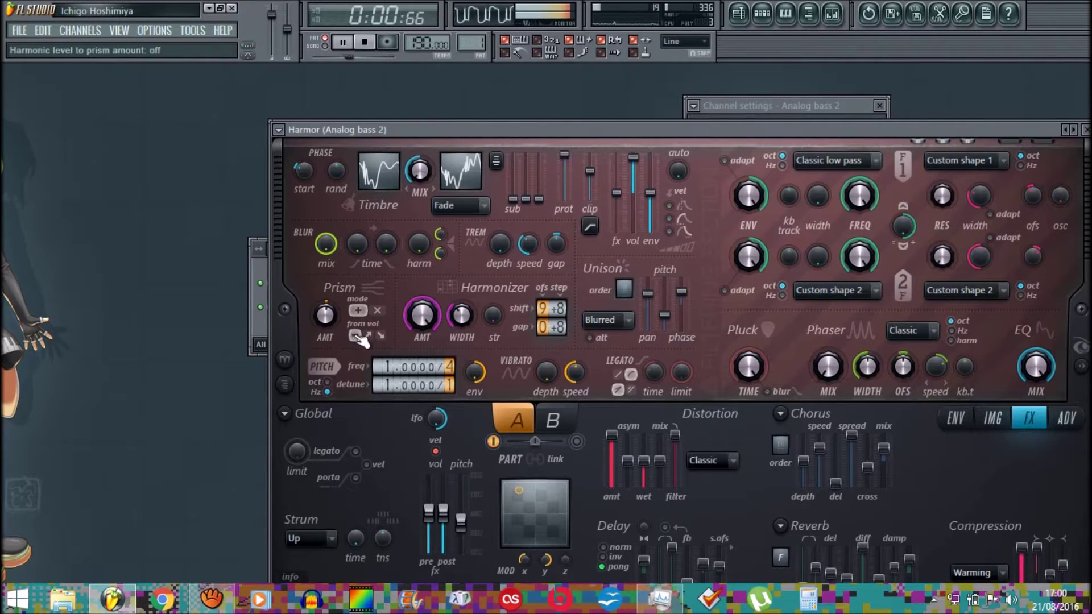
click(379, 311)
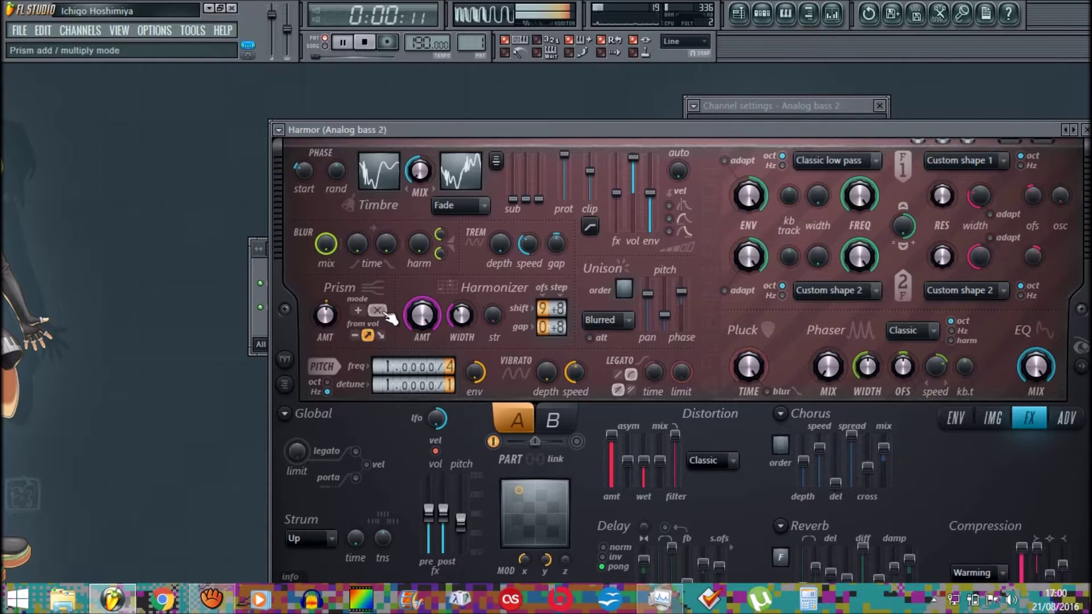
click(358, 310)
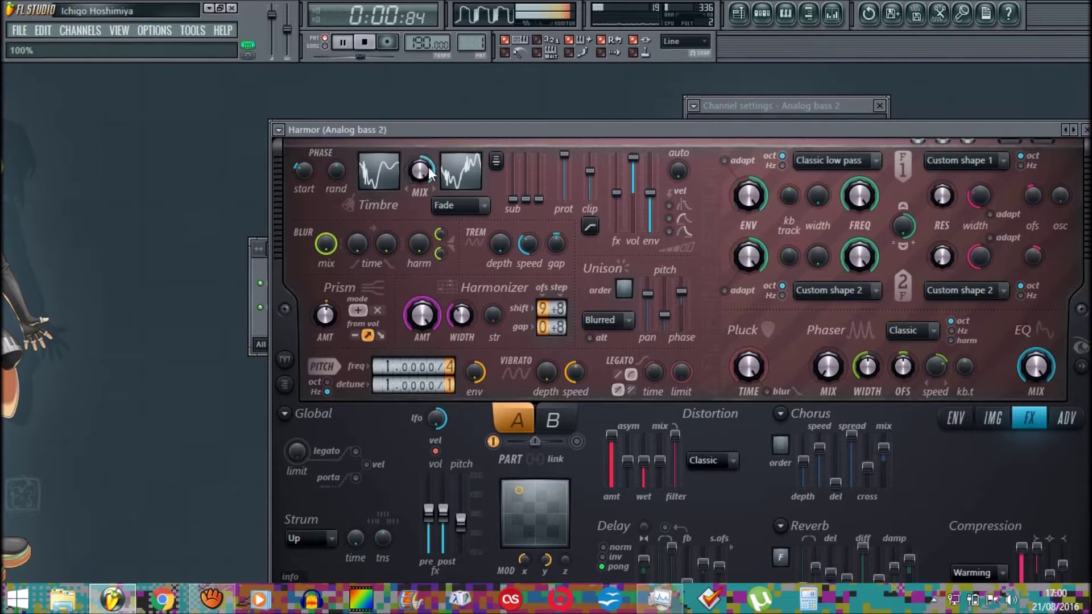
- Audition the clip threshold across its range down to -INF dB and vary the filter 1 resonance
drag(586, 166, 591, 158)
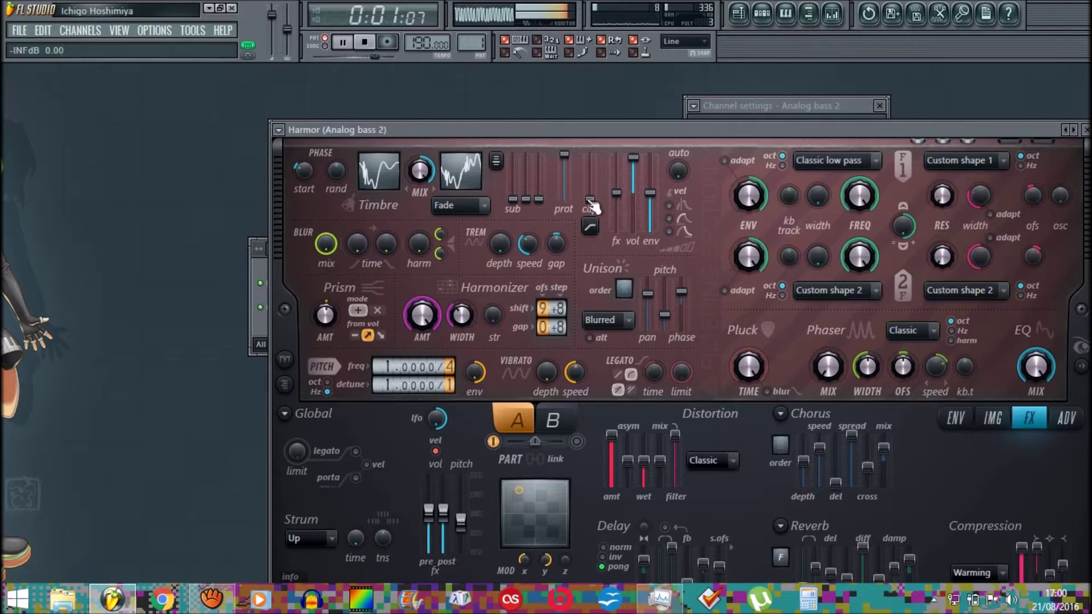
drag(591, 206, 601, 140)
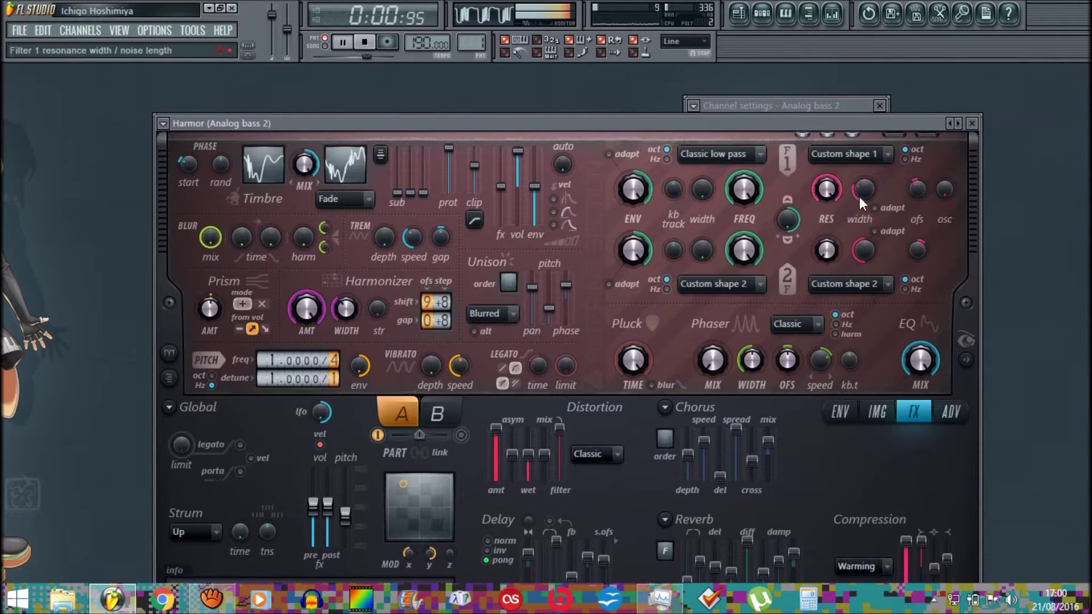
drag(827, 190, 830, 193)
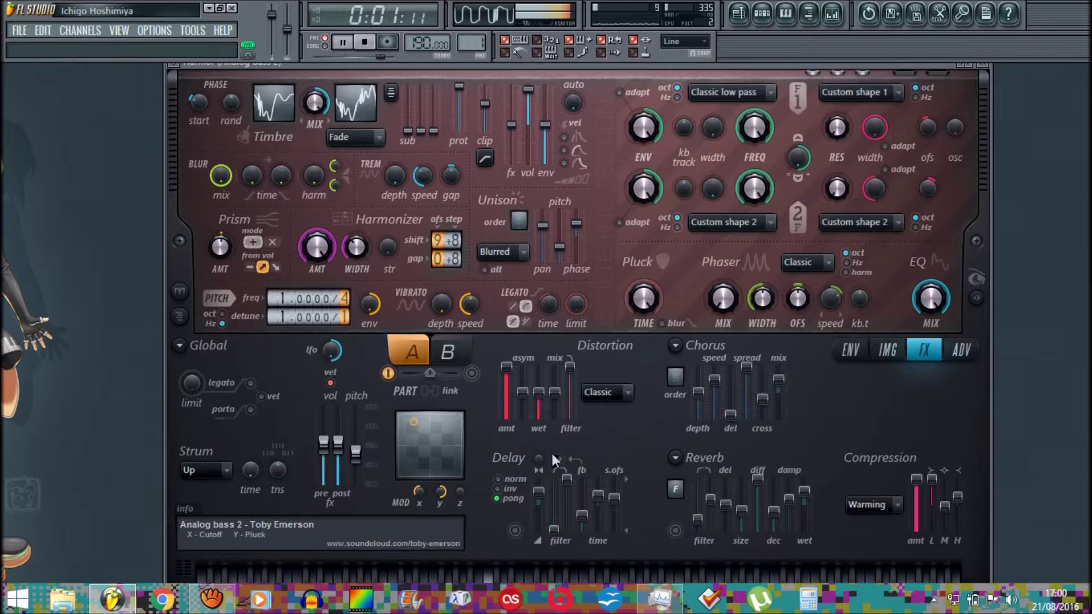
- Audition the Rubber, Ribbon and Log distortion types in Harmor with the distortion wet level at 100%
click(606, 391)
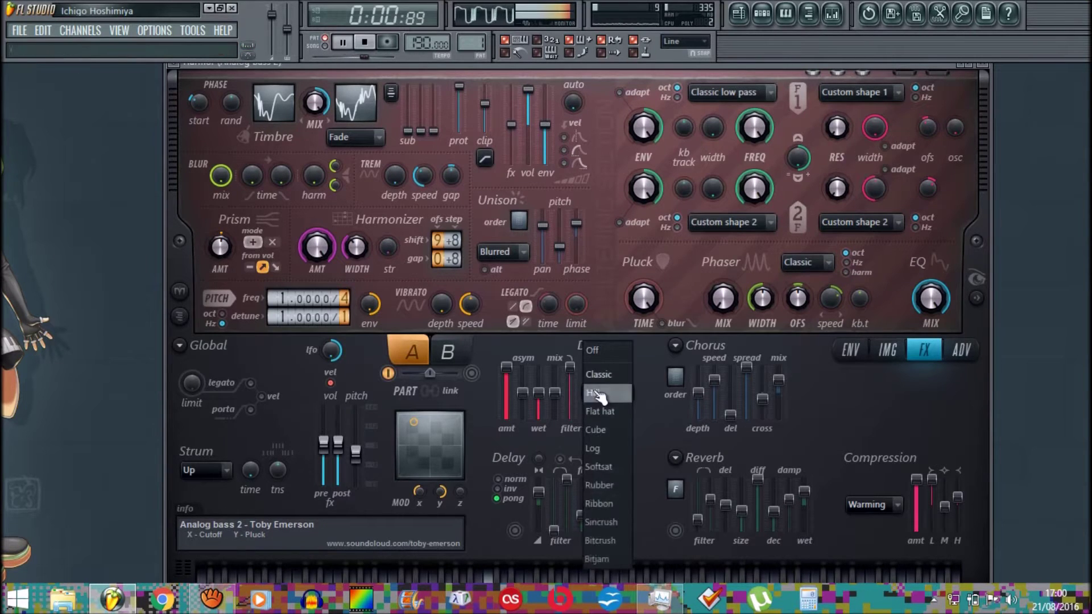
click(612, 489)
drag(545, 405, 547, 374)
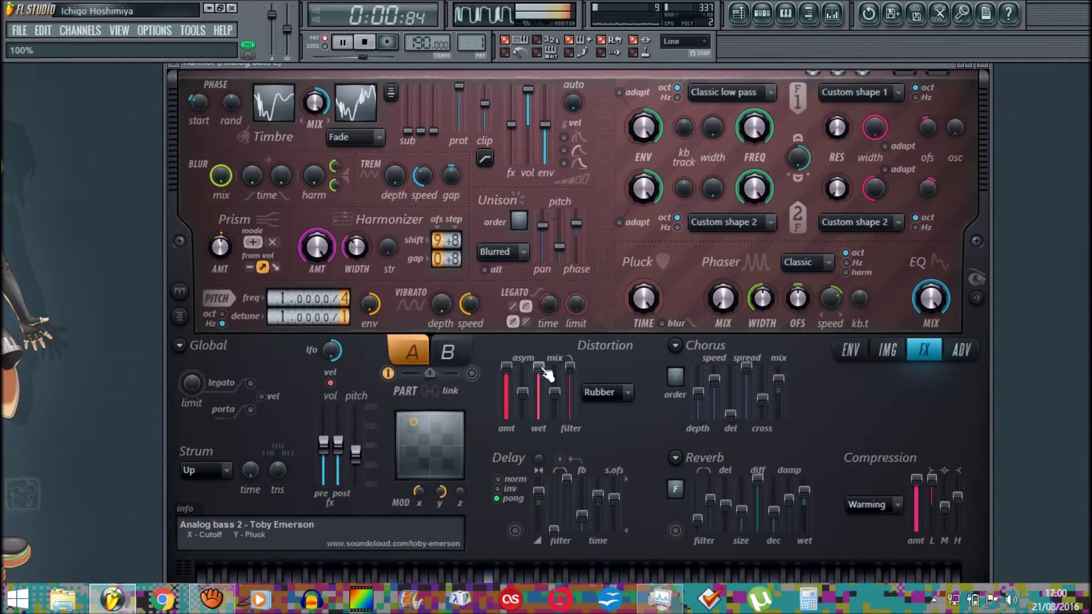
click(599, 397)
click(616, 502)
click(610, 392)
click(605, 447)
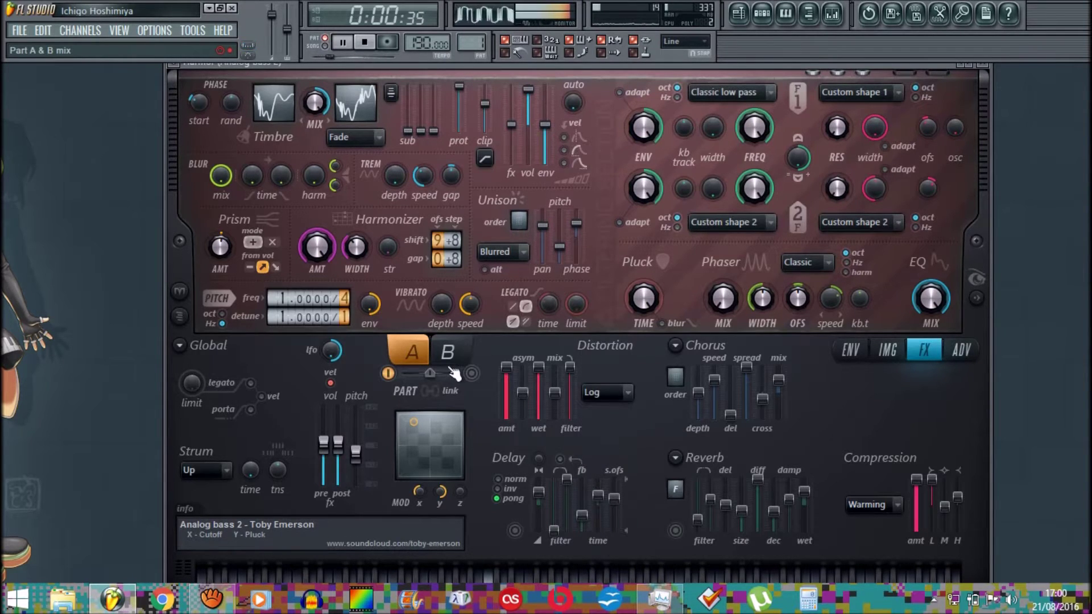
- Raise the Harmonizer width, return the distortion to Classic and set its wet level to 63%
drag(326, 233, 326, 204)
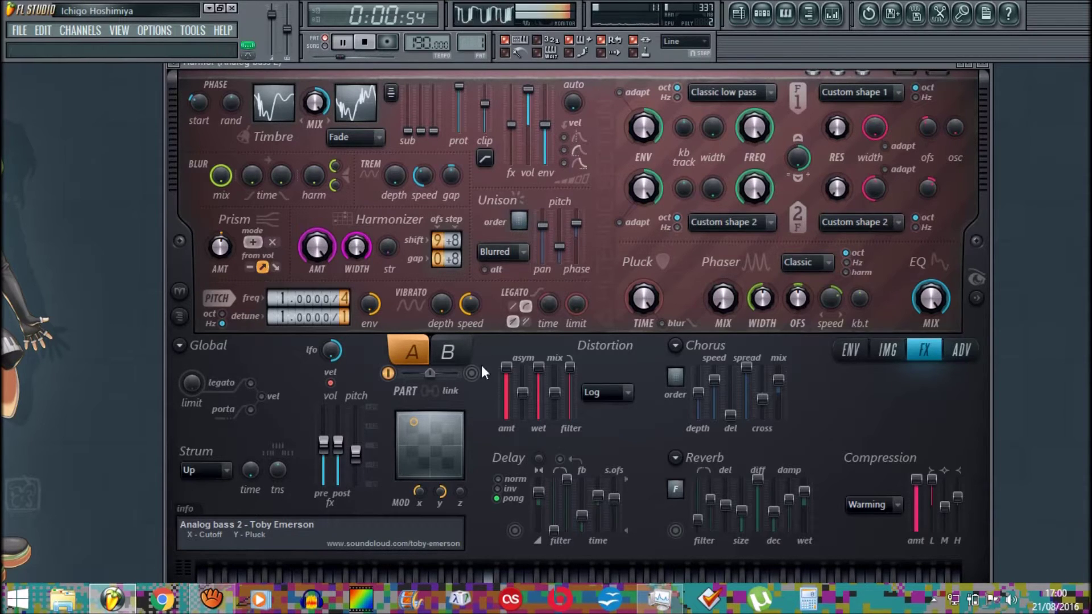
click(605, 405)
click(605, 391)
click(605, 393)
click(608, 376)
right_click(544, 382)
click(594, 351)
drag(537, 392, 538, 410)
drag(541, 473, 565, 384)
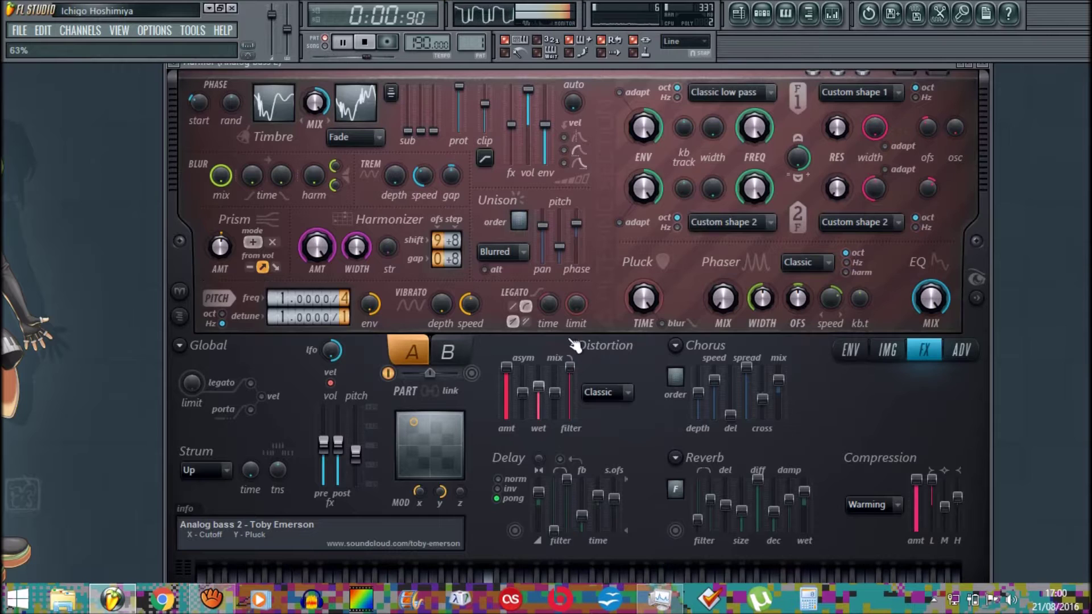
- Restart playback and set Harmor's compression with the low and mid bands at full and the high band lowered
key(space)
key(space)
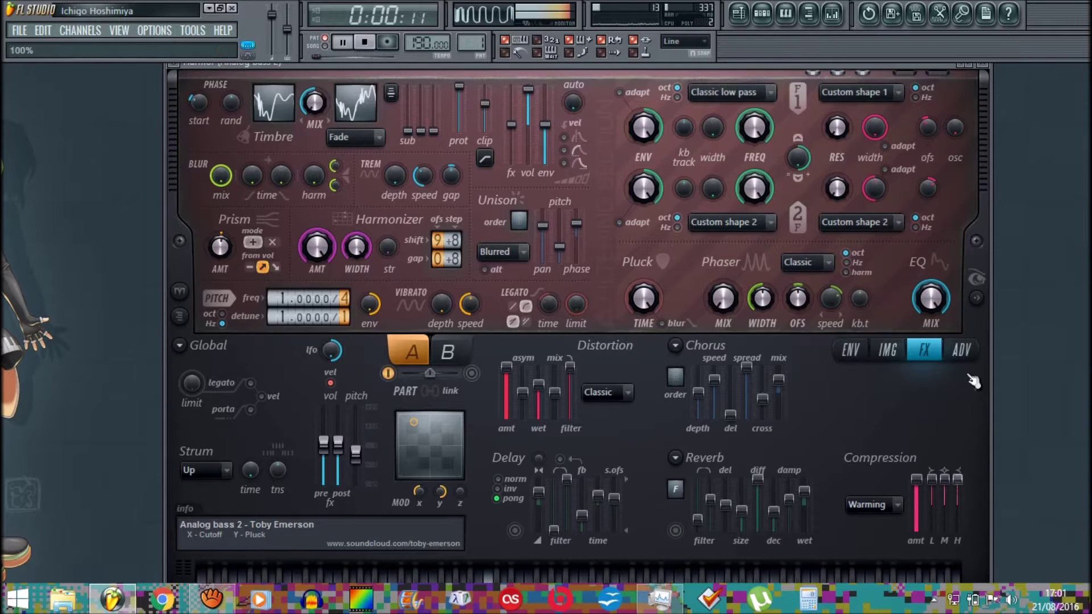
drag(932, 479, 961, 448)
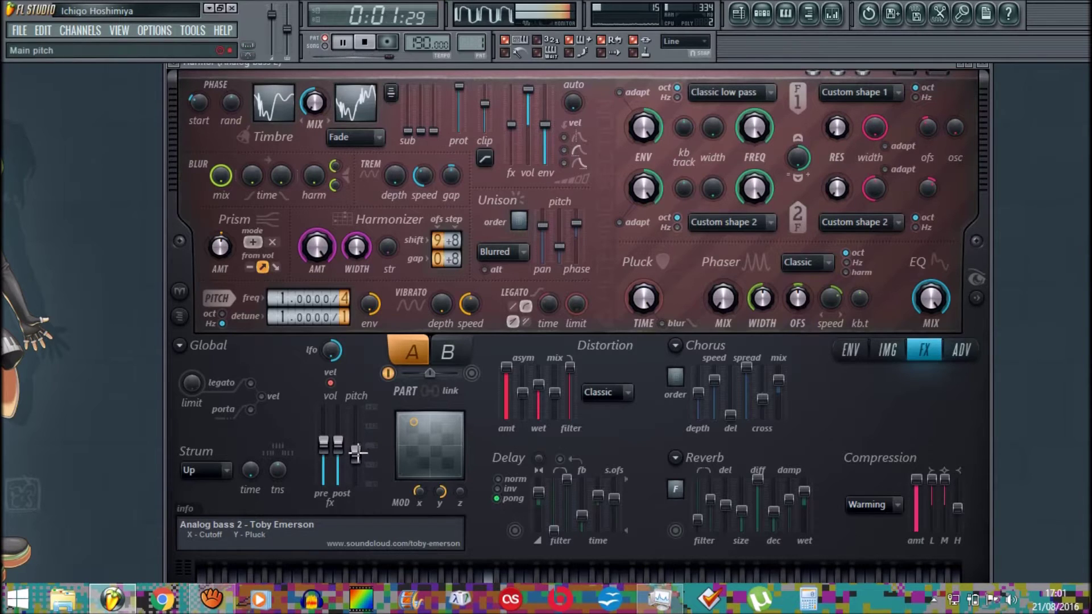
- Raise the main pitch slightly, audition the first sub-harmonic at full level and lower the pre-FX volume
mouse_move(360, 461)
mouse_down()
mouse_move(359, 398)
mouse_move(358, 443)
mouse_up()
drag(323, 117, 323, 108)
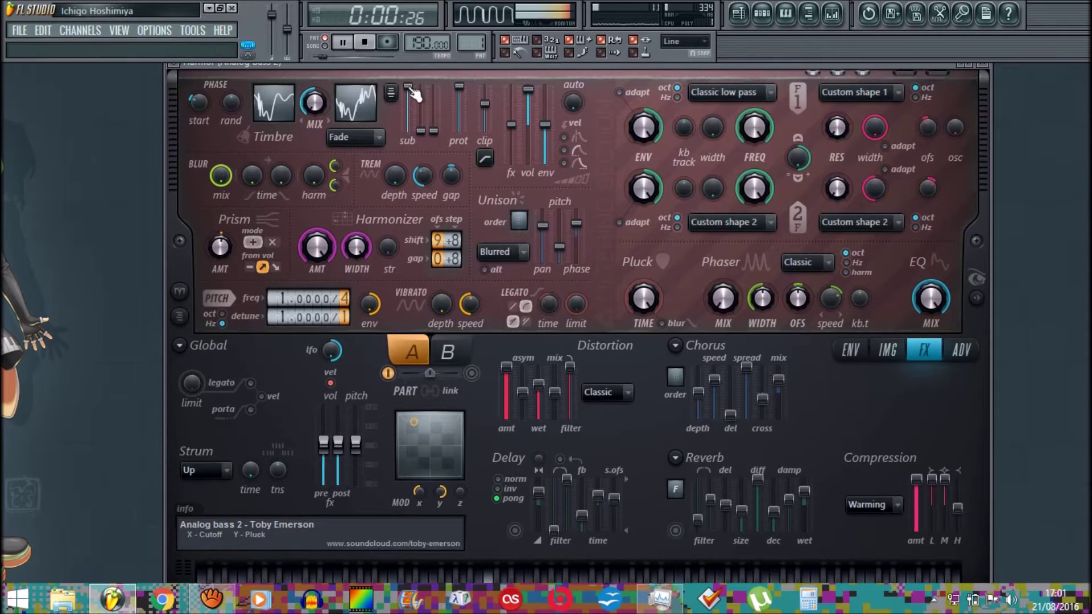
mouse_move(420, 131)
mouse_down()
mouse_move(426, 93)
mouse_move(421, 130)
mouse_up()
drag(408, 87, 407, 131)
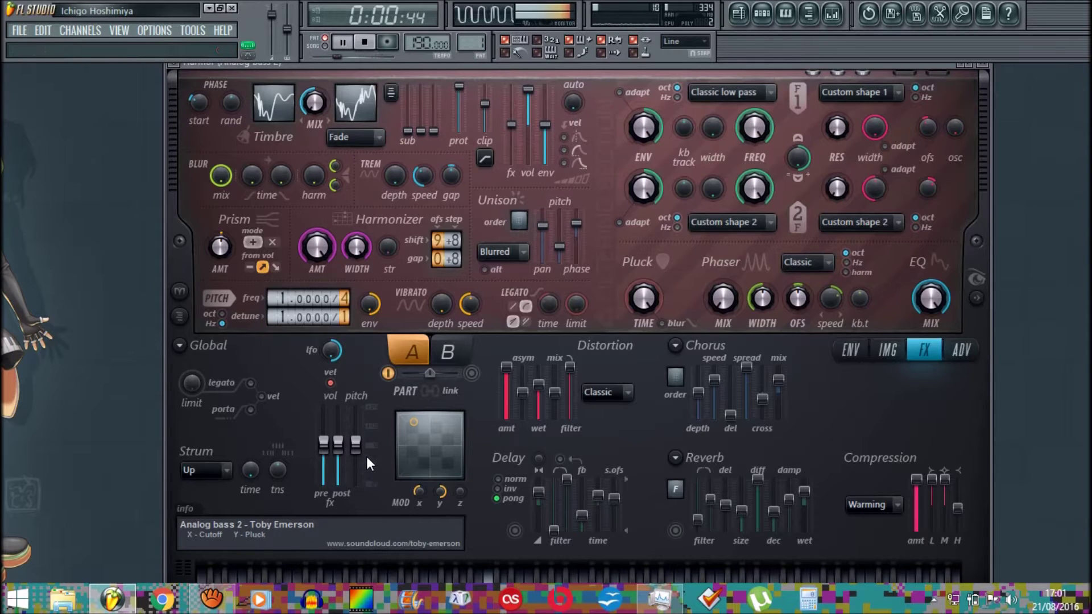
mouse_move(323, 443)
mouse_down()
mouse_move(323, 483)
mouse_move(323, 458)
mouse_up()
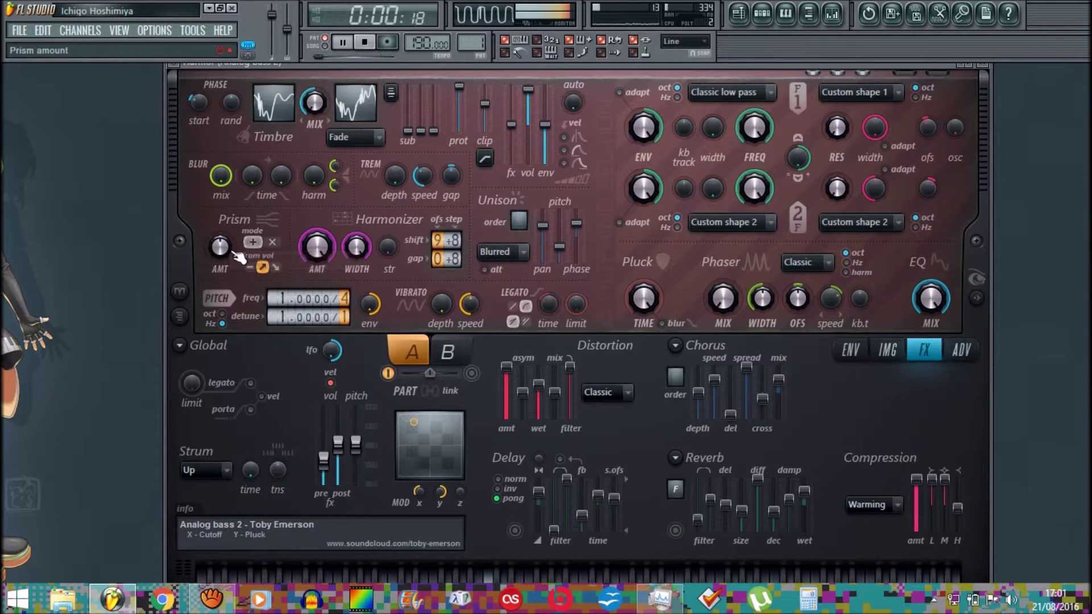
- Lower Harmor's main pitch below centre and audition the first sub-harmonic during playback, returning it to zero
key(space)
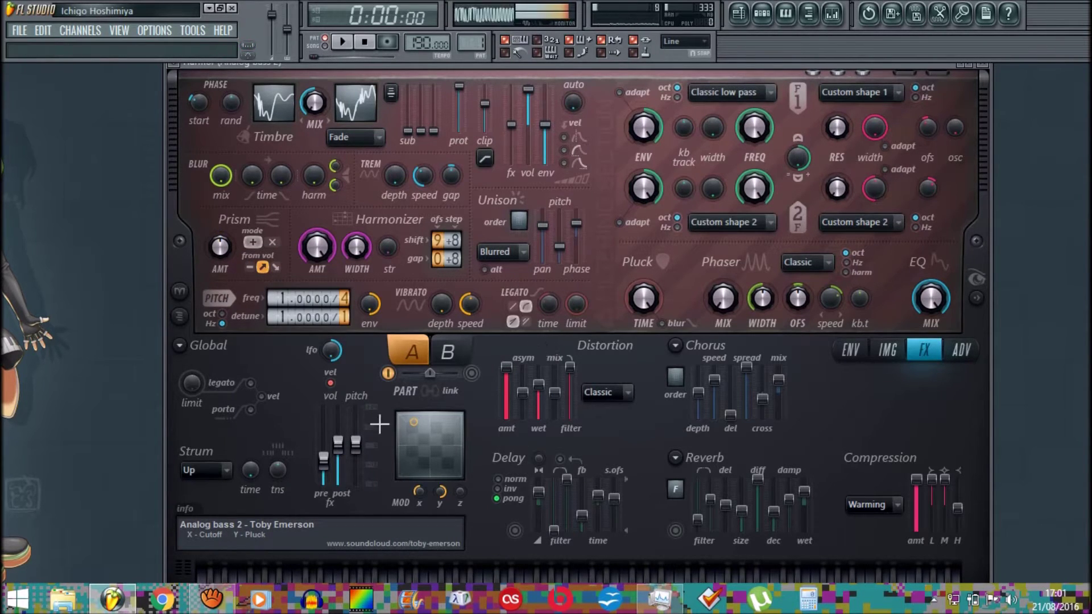
drag(355, 444, 344, 483)
key(space)
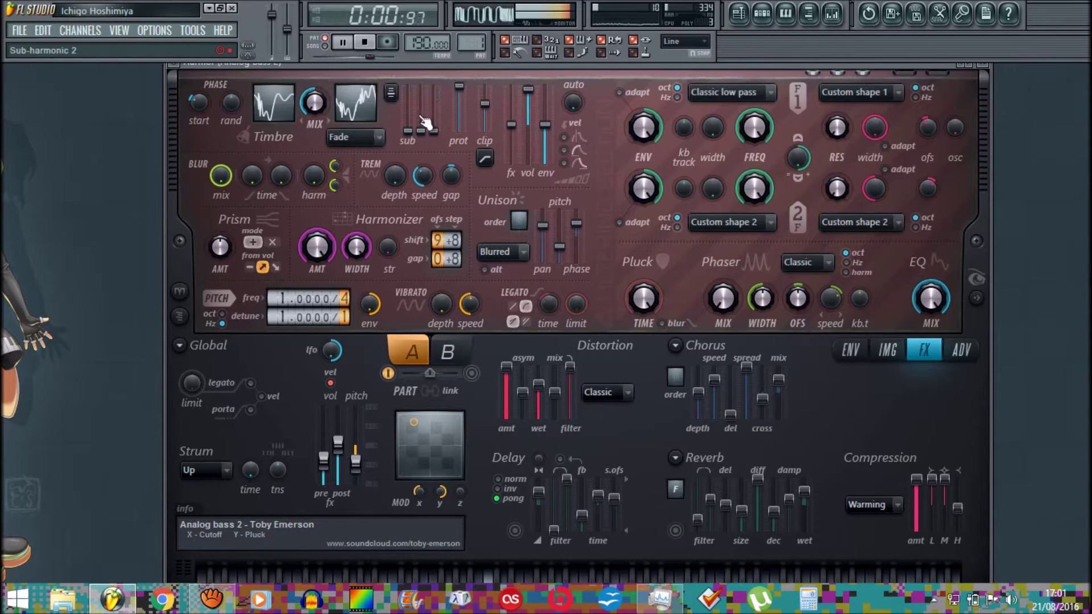
drag(410, 90, 414, 133)
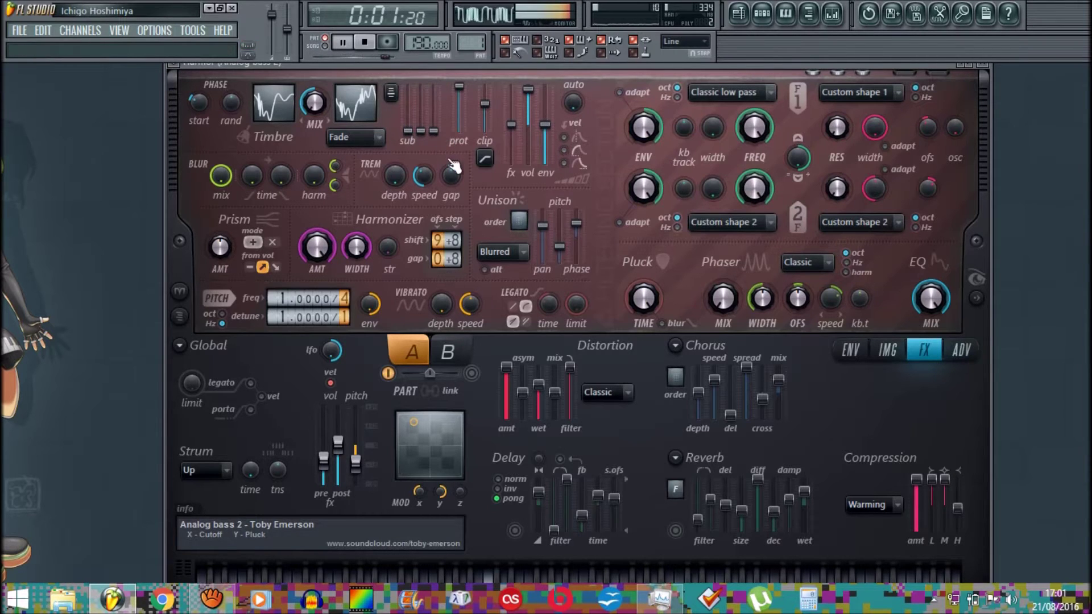
- Sweep the Prism amount down to -100%, bring it back near centre and set the distortion wet level to 100%
click(222, 243)
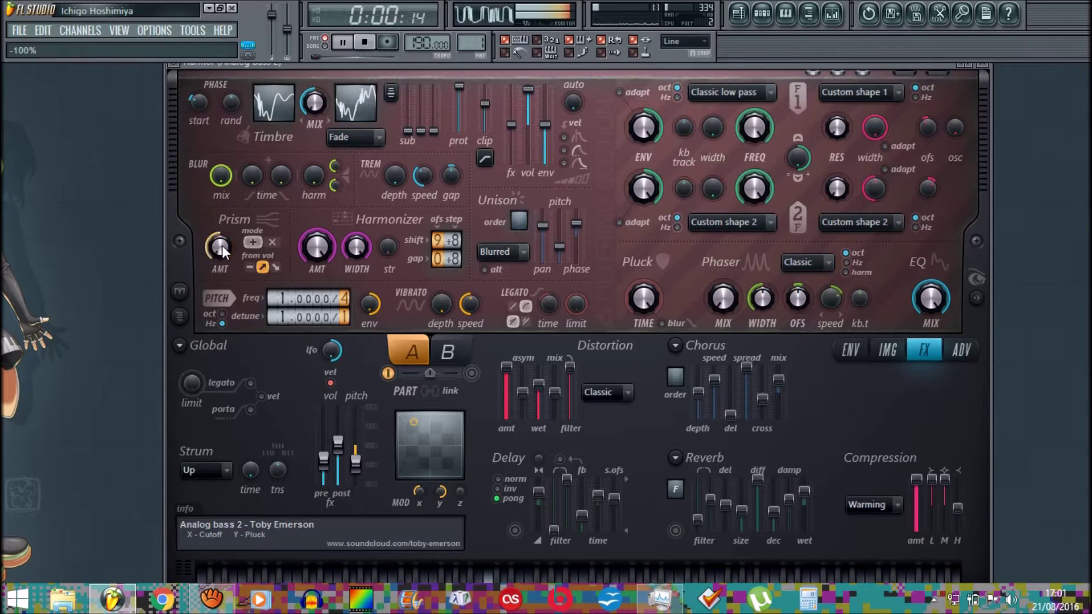
drag(231, 103, 221, 250)
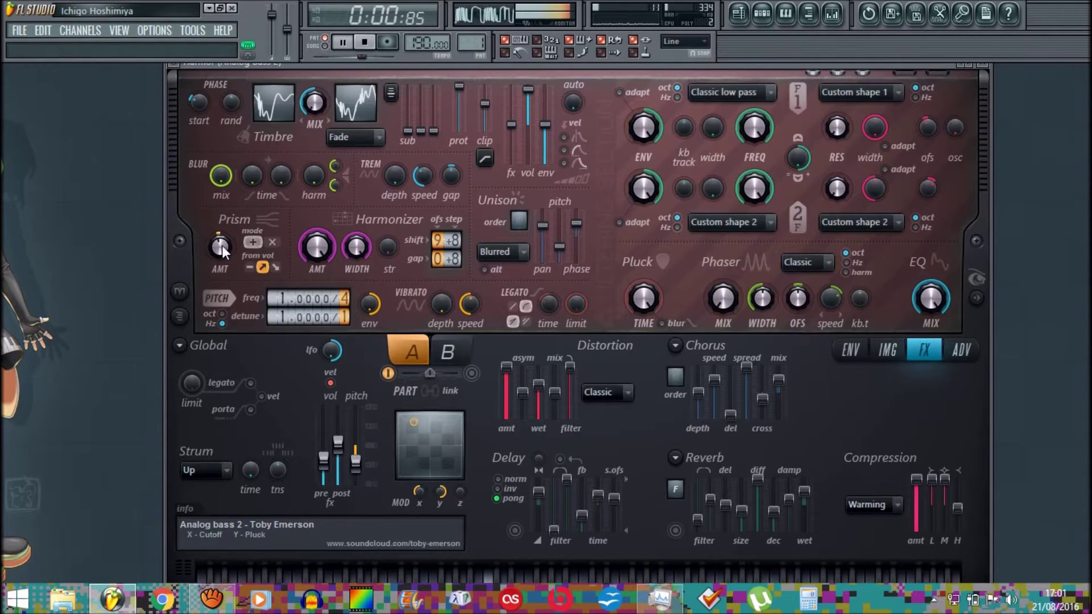
drag(535, 357, 537, 165)
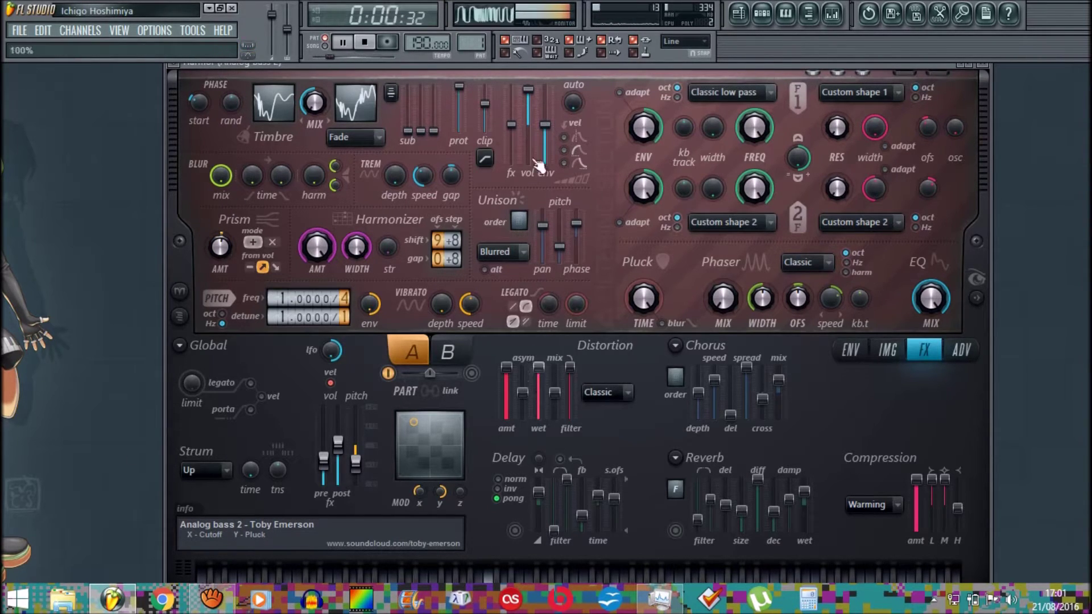
- Audition the compression's high band at a raised level, and set both the high and mid bands to 0%
drag(957, 508, 971, 426)
drag(960, 485, 958, 528)
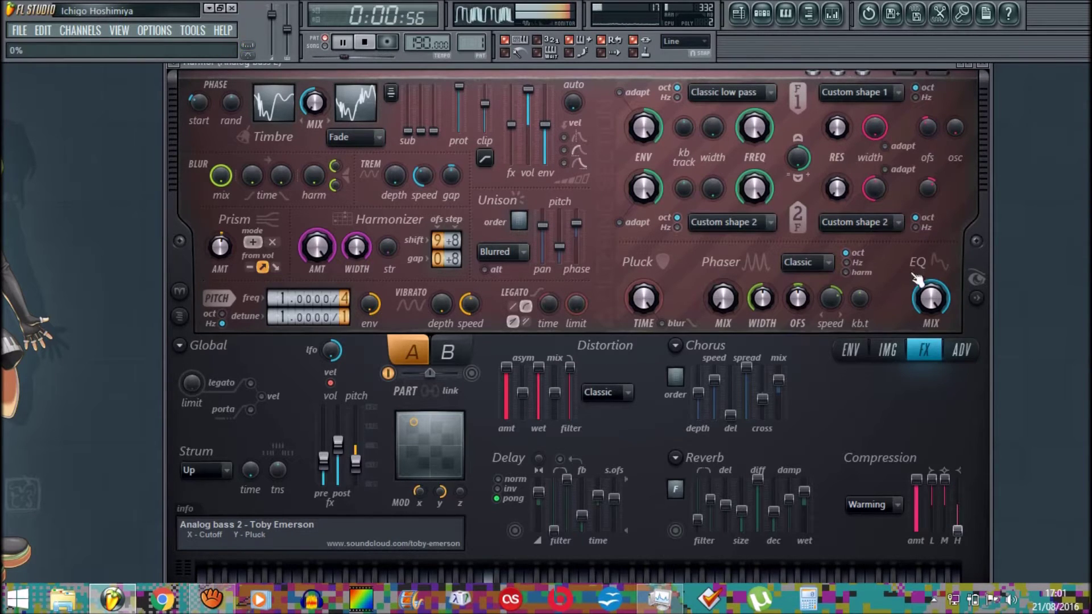
drag(943, 480, 944, 530)
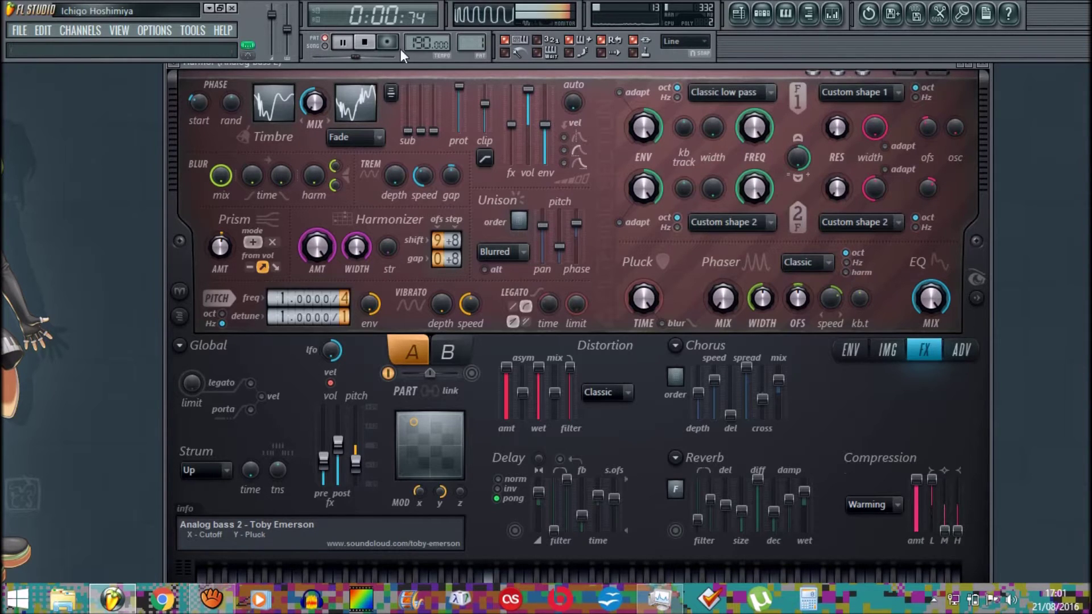
- Set the project tempo to 210 BPM and restart playback
key(space)
drag(427, 44, 426, 537)
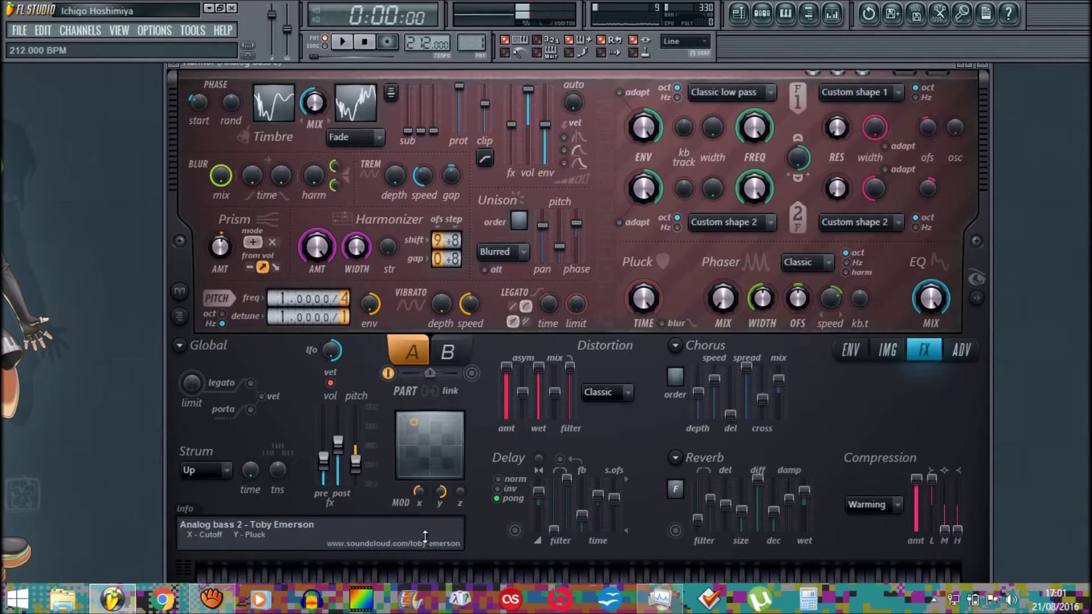
key(space)
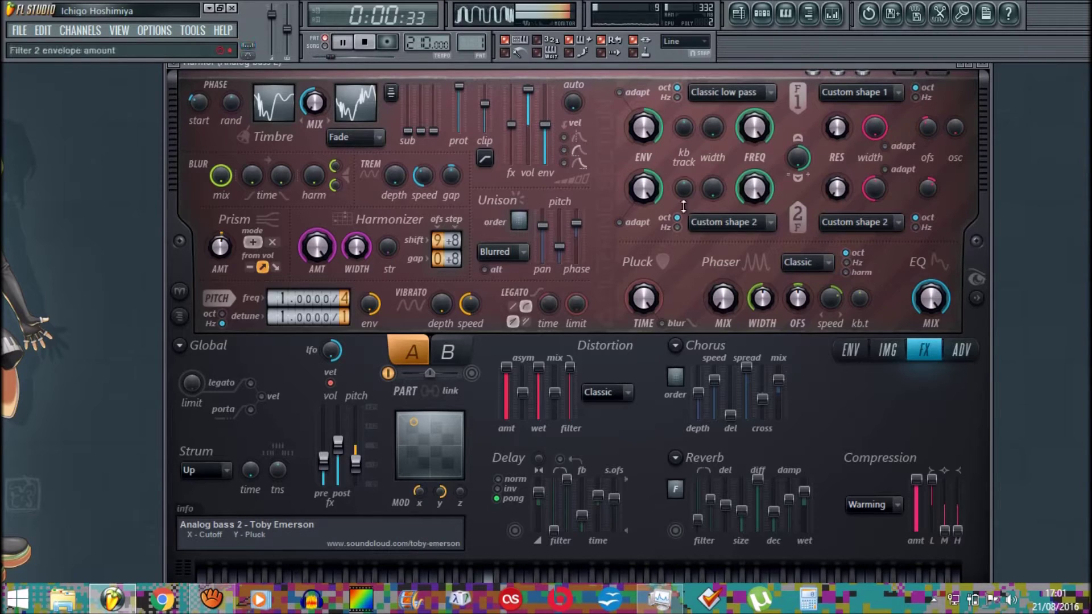
- Reshape Harmor's Pitch envelope into a single curved decay from maximum to centre, ending halfway to the first main grid line
click(851, 349)
right_click(605, 442)
mouse_move(973, 438)
mouse_down()
mouse_move(969, 401)
mouse_move(973, 464)
mouse_move(973, 449)
mouse_up()
key(space)
drag(605, 408, 605, 432)
key(space)
drag(725, 445, 608, 448)
mouse_move(545, 434)
mouse_down()
mouse_move(544, 405)
mouse_move(545, 433)
mouse_up()
- Try the Analog bass 2 step pattern as piano roll notes and delete all of those notes
click(762, 13)
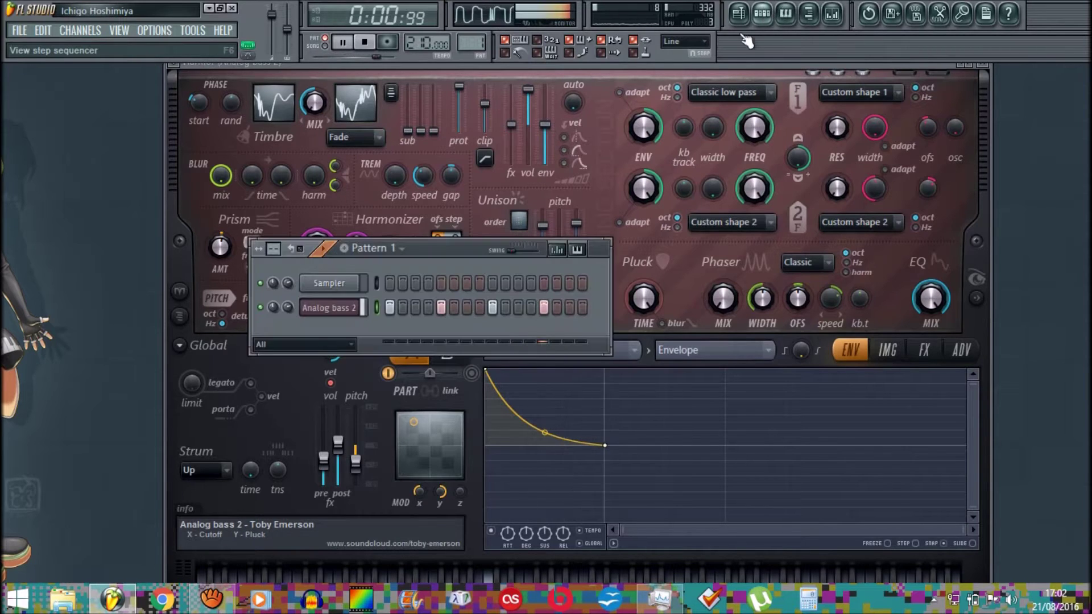
right_click(327, 307)
click(392, 425)
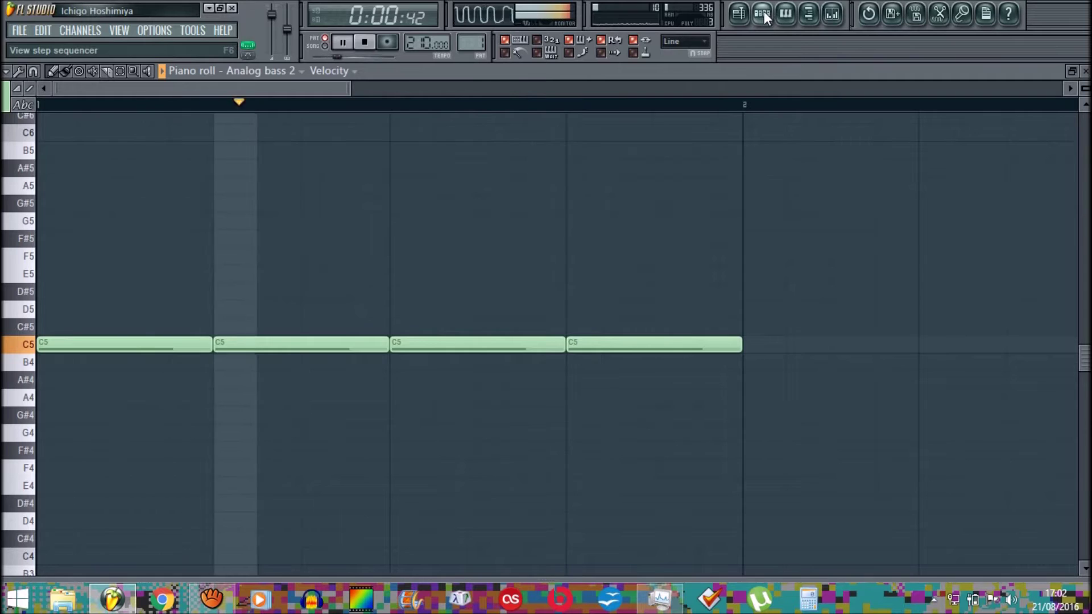
click(764, 13)
click(561, 300)
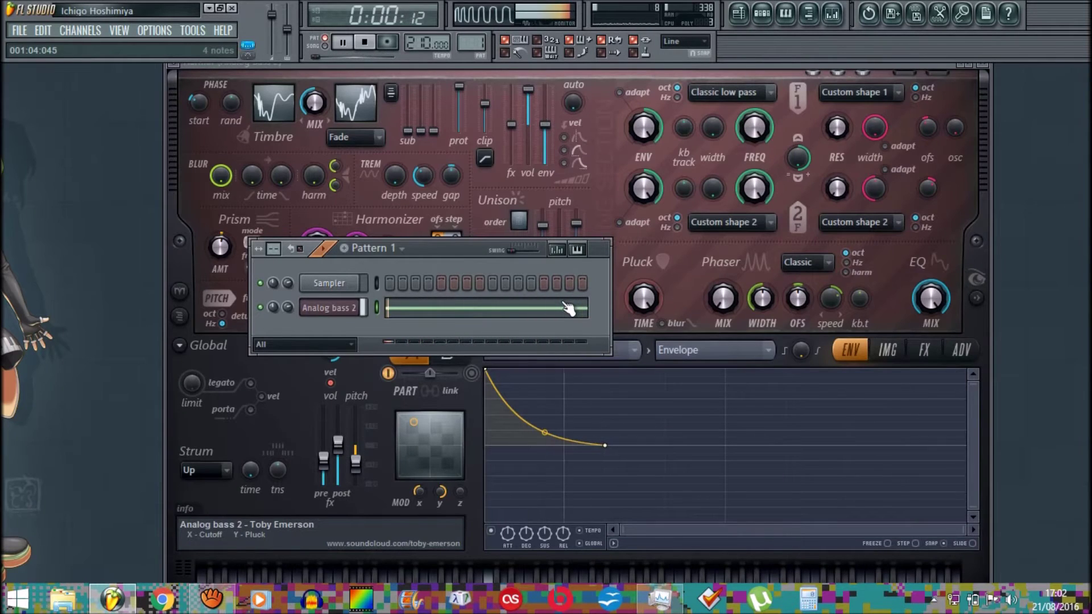
click(569, 308)
key(ctrl+a)
key(Delete)
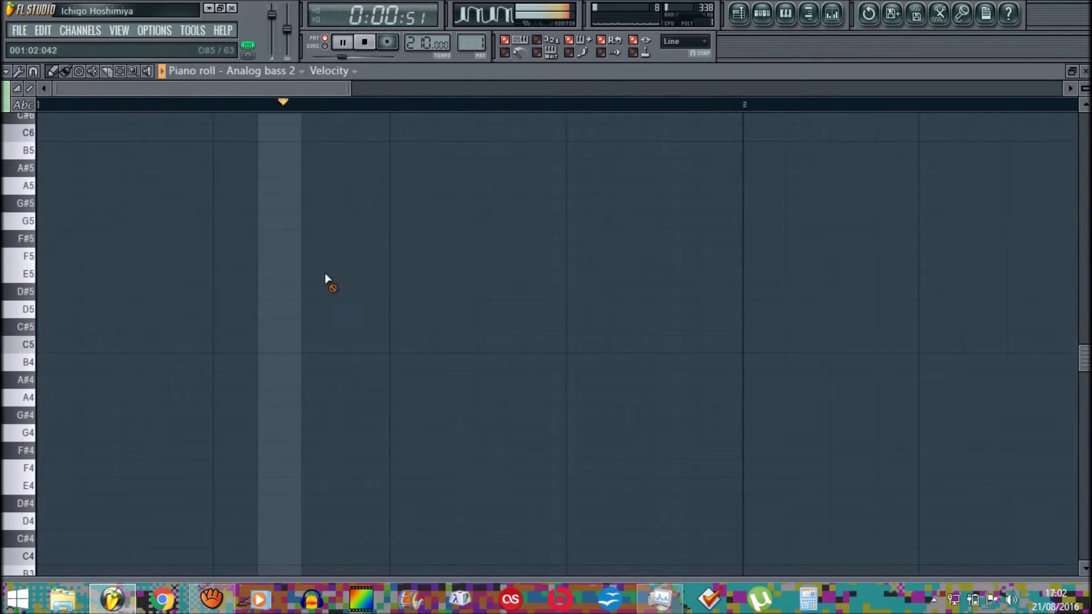
- Fill each 4 steps on the Analog bass 2 channel and reopen its Harmor window
click(764, 13)
right_click(358, 307)
click(405, 442)
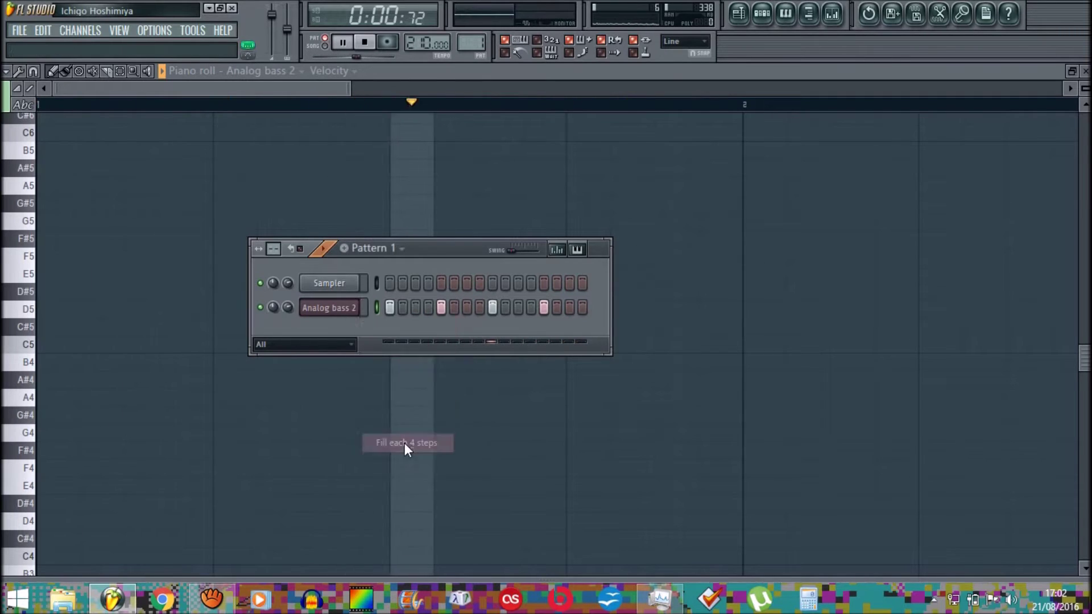
click(360, 307)
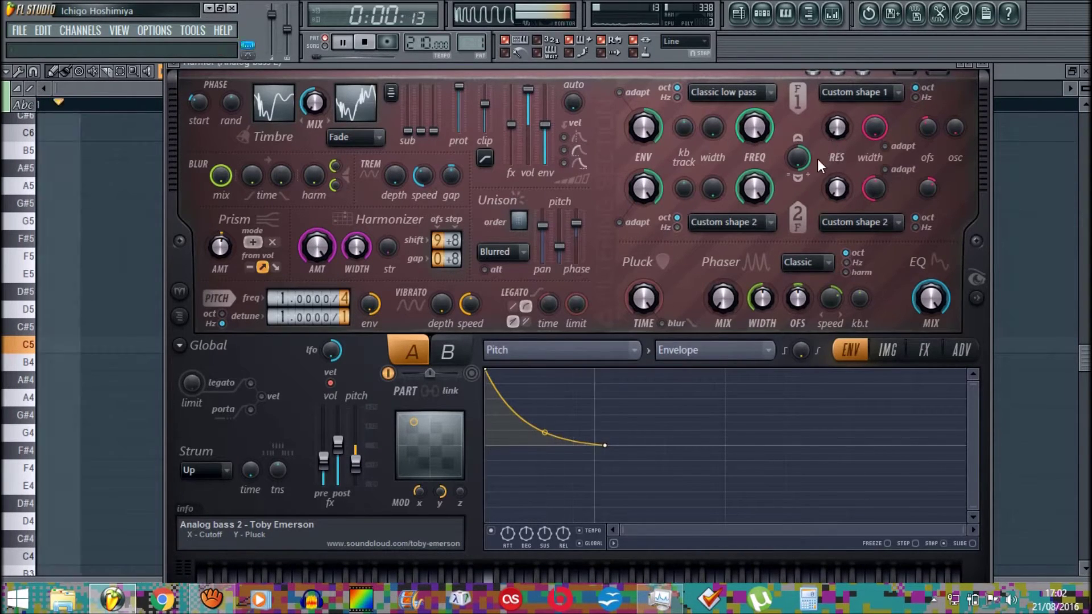
- Raise Harmor's pre-FX volume to its maximum and restart playback
key(space)
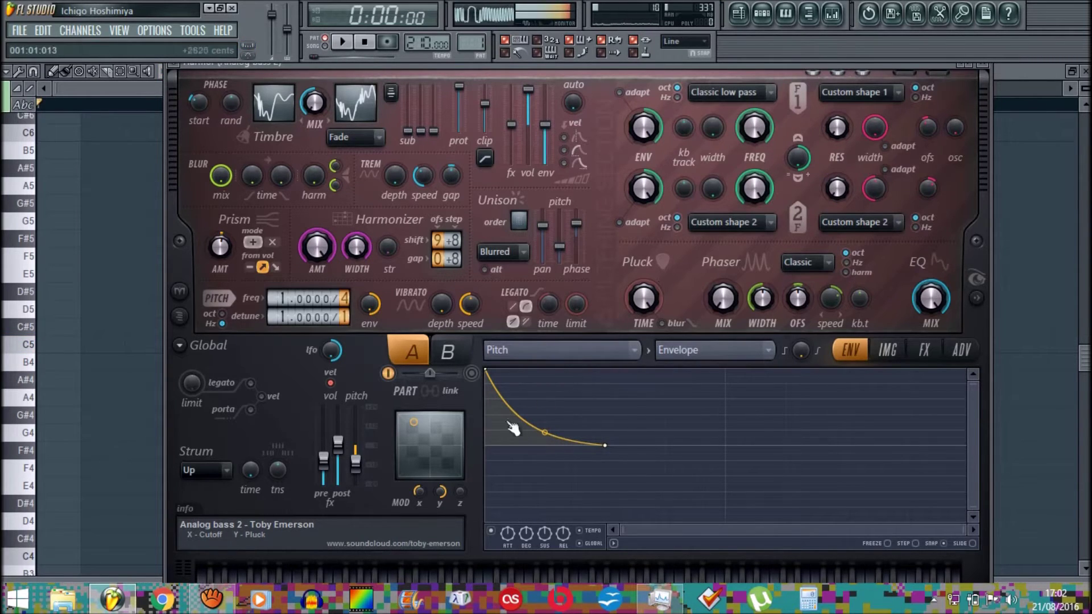
drag(317, 465, 313, 373)
key(space)
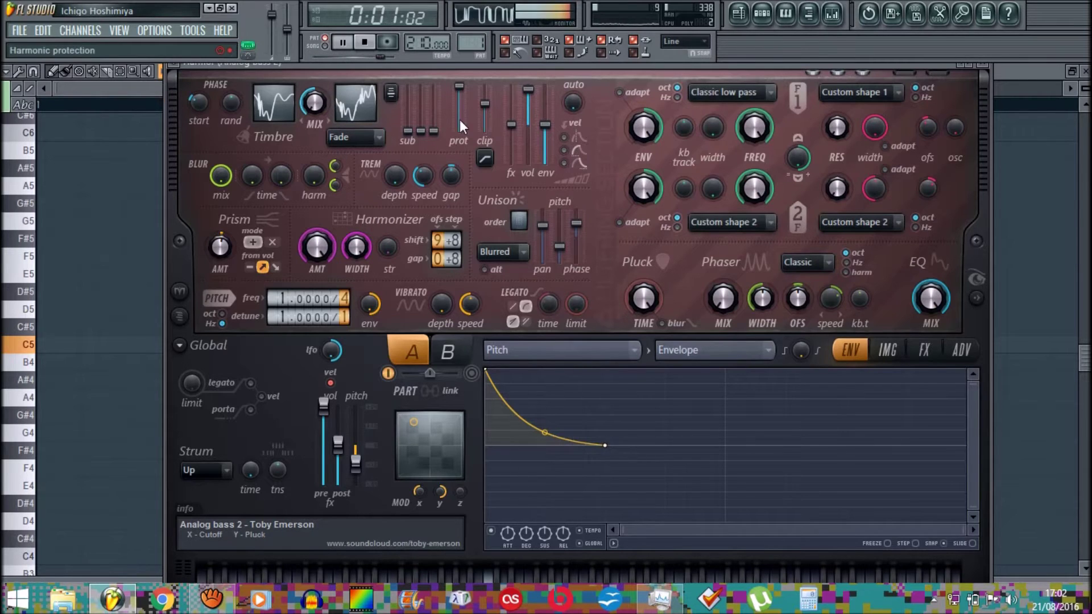
- Stop playback and save the Harmor preset as "kick rec" in the HARMLESS KICKS folder inside Myyyyyy
key(space)
drag(207, 66, 217, 93)
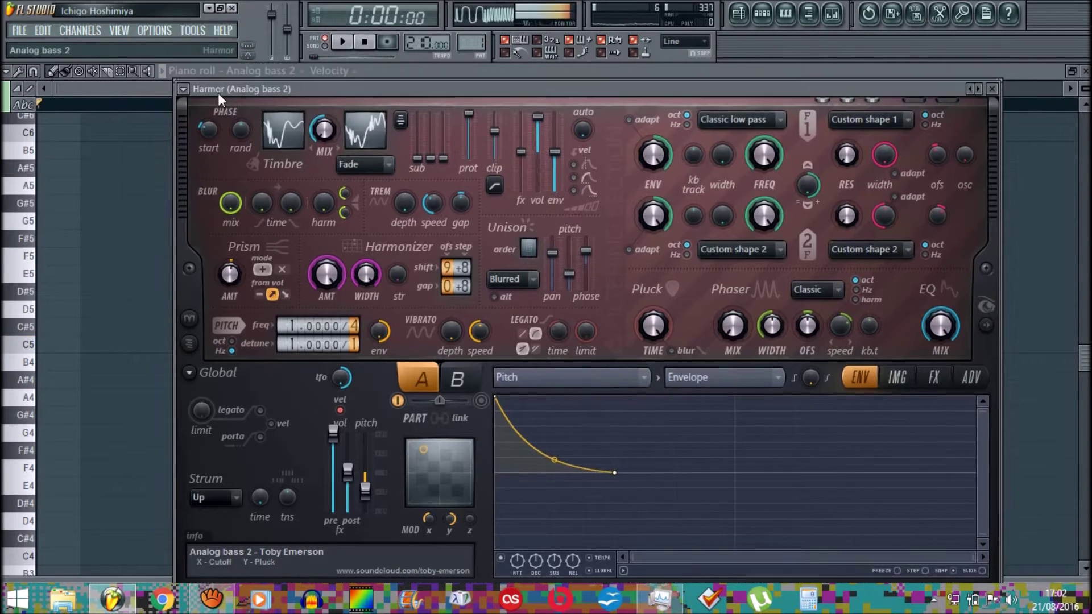
click(185, 90)
click(209, 182)
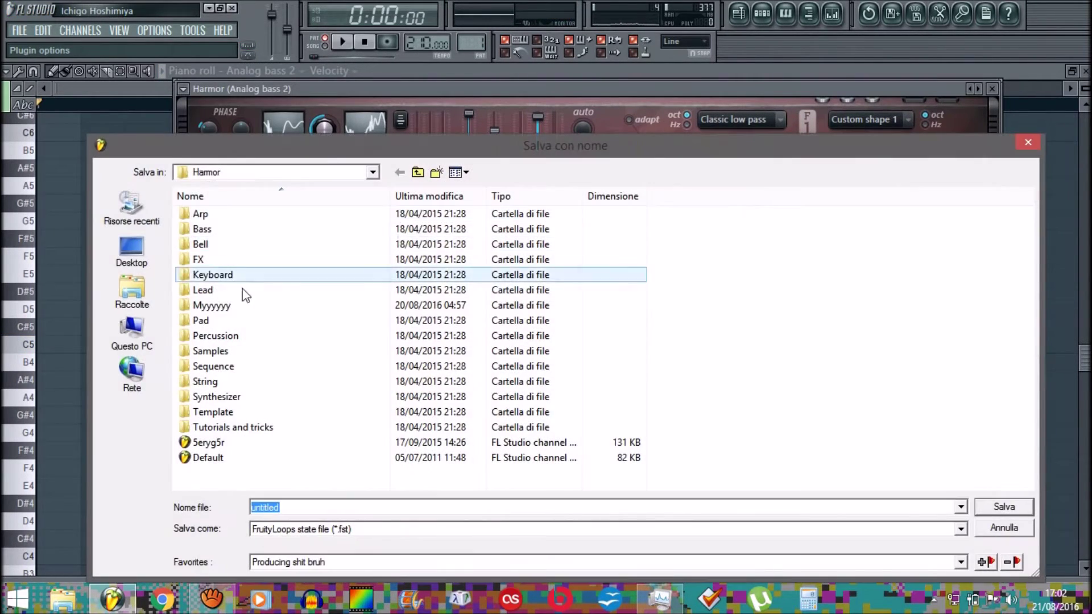
double_click(228, 306)
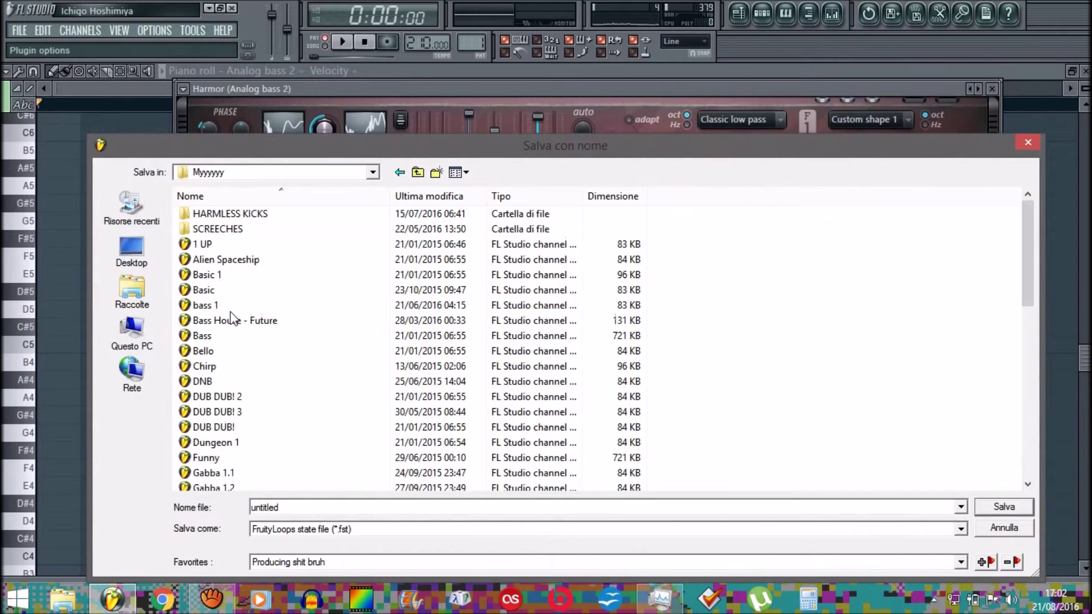
double_click(215, 222)
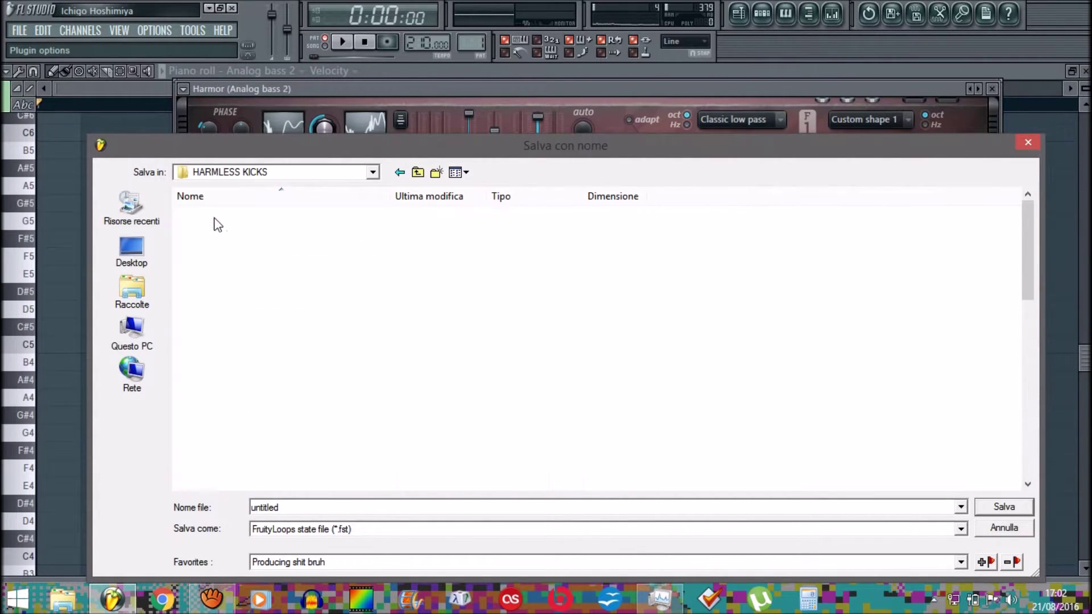
double_click(280, 507)
text(kick rec)
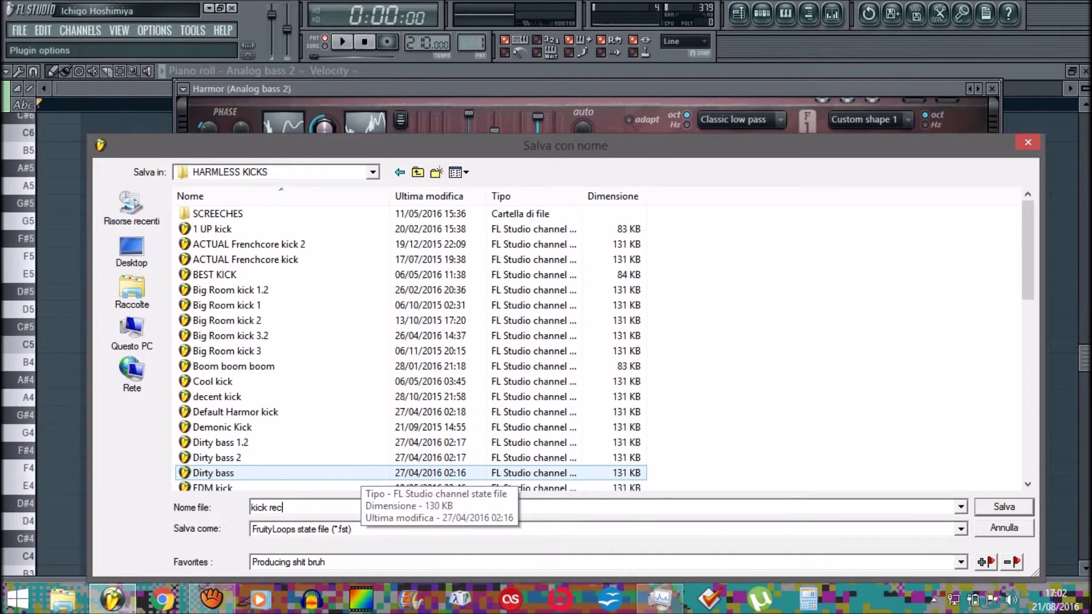
key(Return)
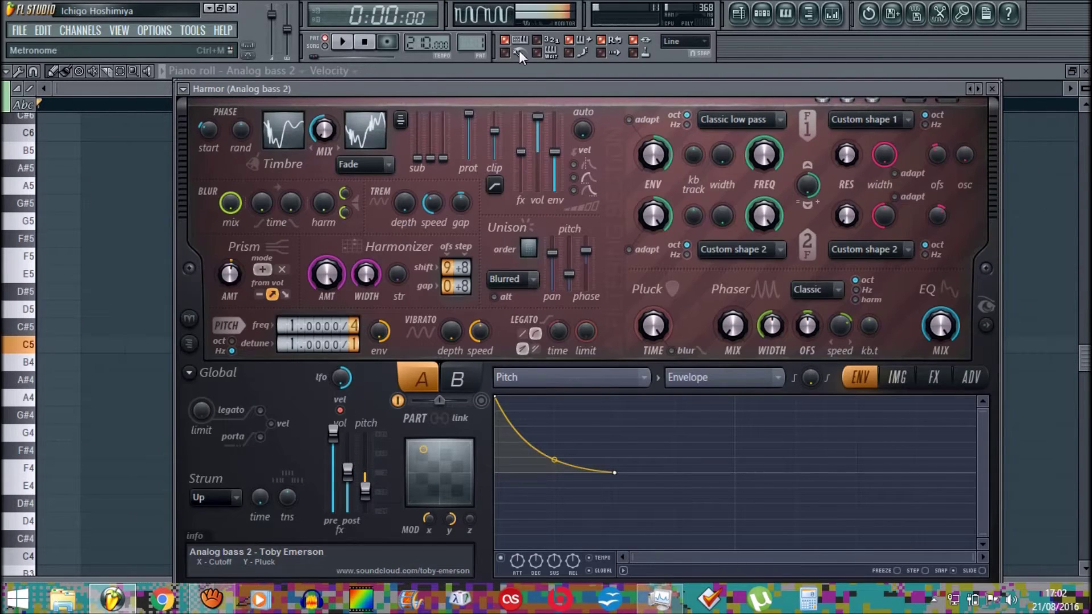
- Load the 1 UP kick preset in Harmor and start playback
right_click(970, 89)
mouse_move(583, 84)
click(688, 37)
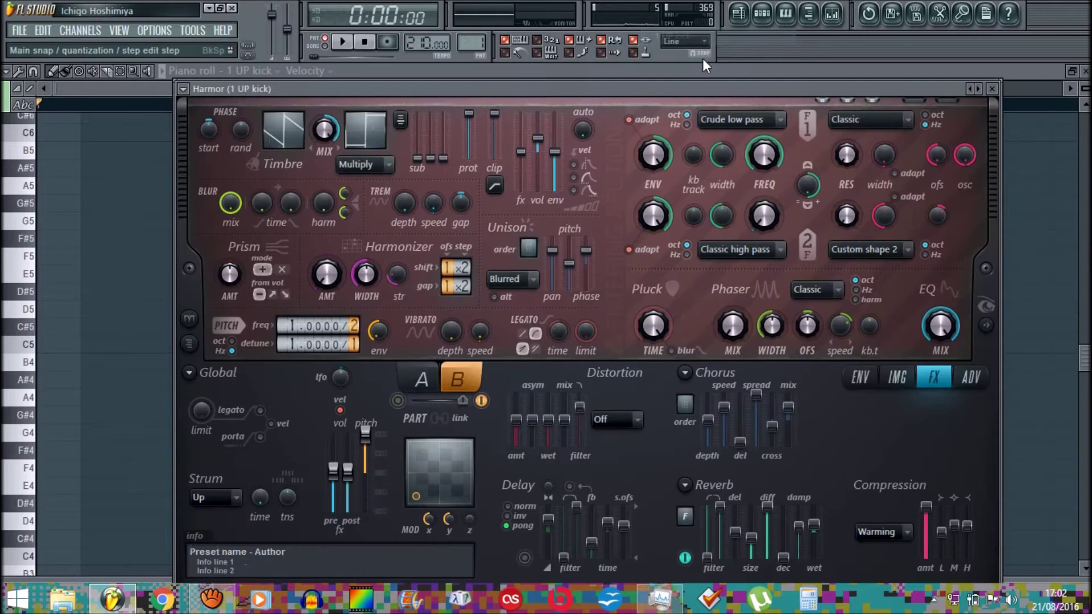
key(space)
- Audition the following saved Harmor presets one by one, from ACTUAL Frenchcore kick through Flangered kick
click(978, 89)
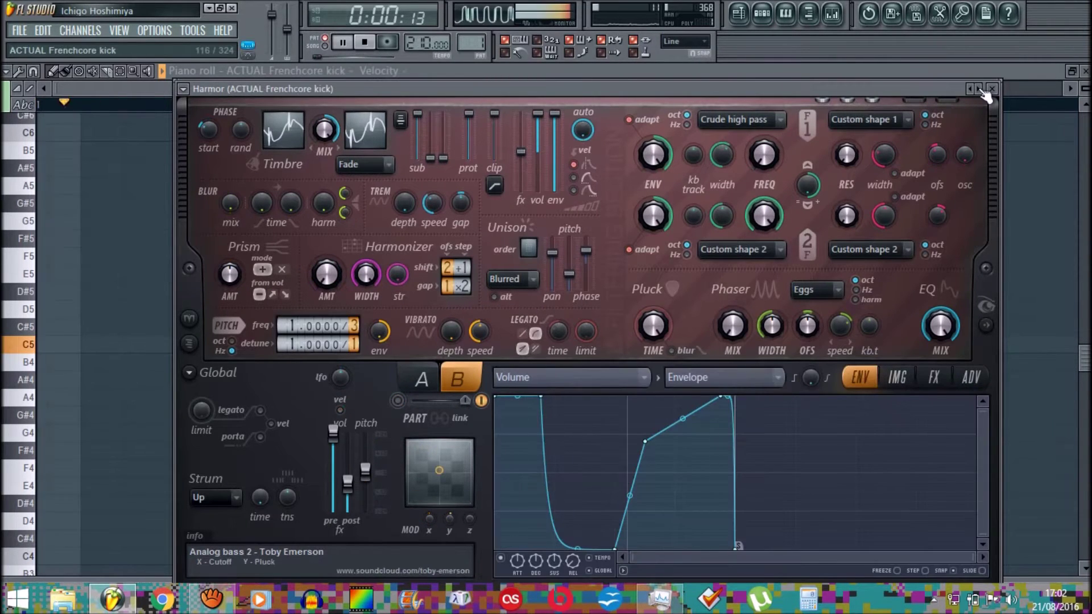
click(978, 89)
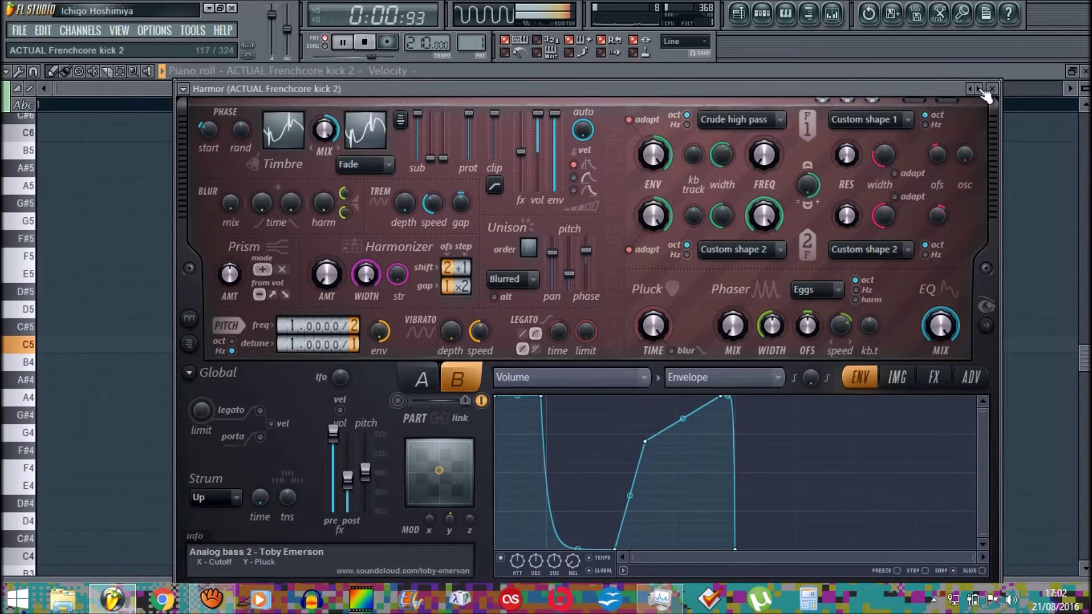
click(978, 89)
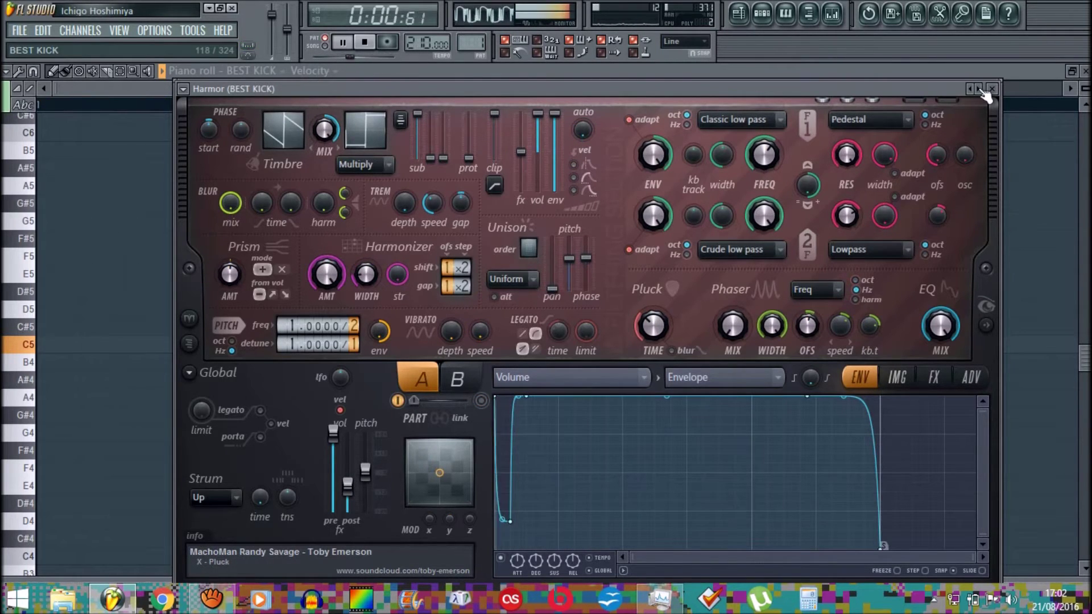
click(978, 89)
click(979, 89)
click(979, 90)
click(979, 89)
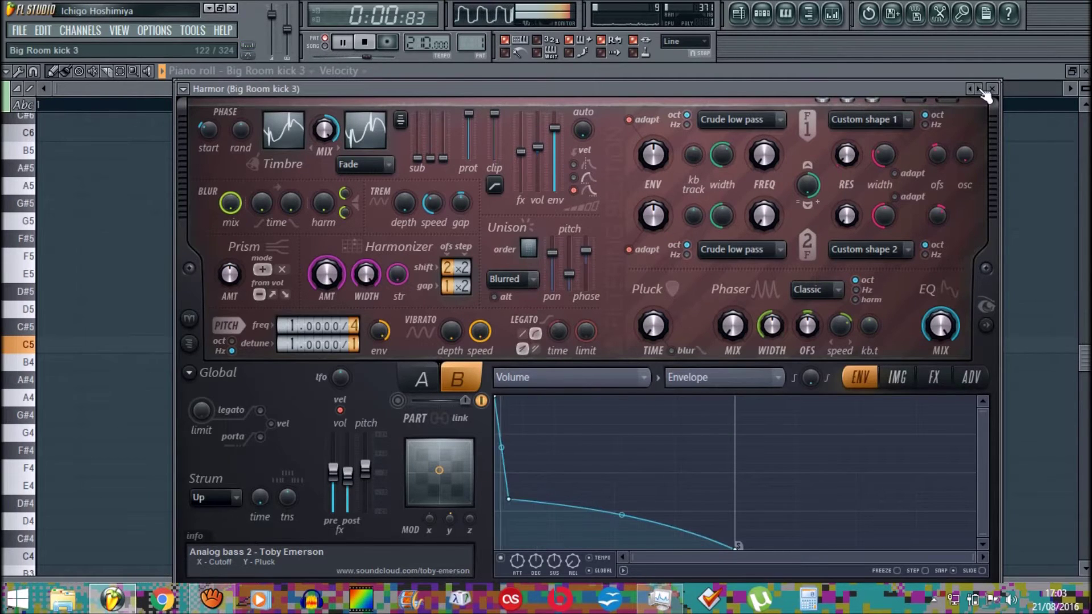
click(978, 89)
click(978, 89)
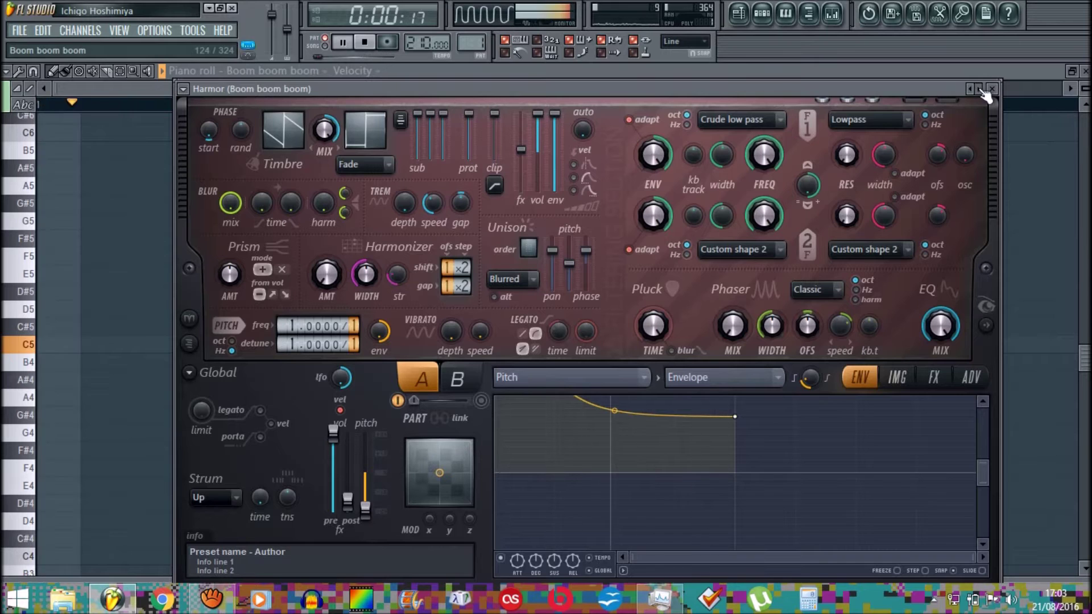
click(979, 89)
click(979, 89)
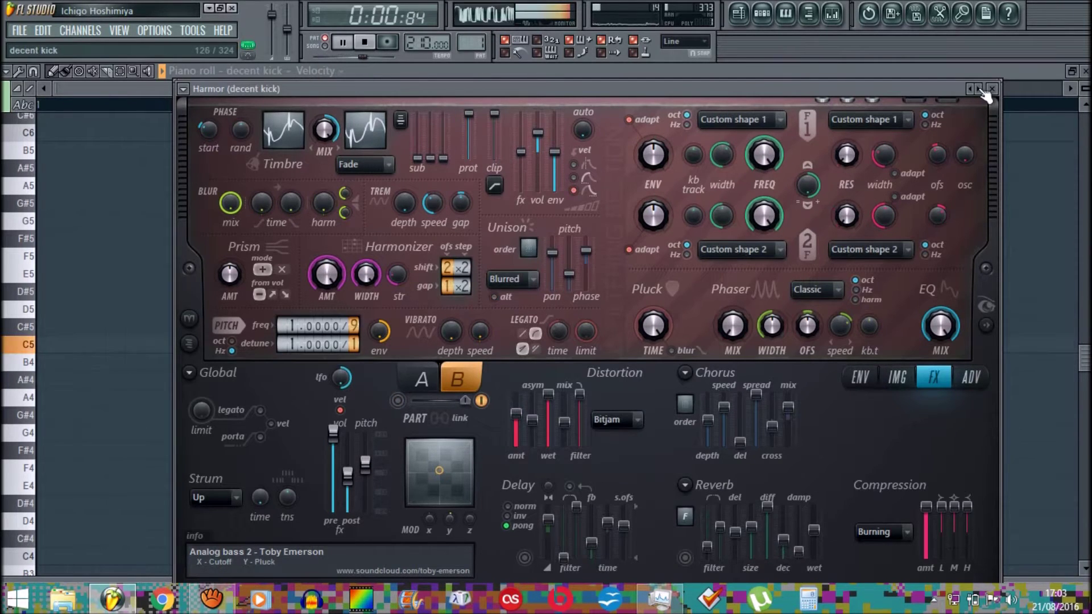
click(978, 89)
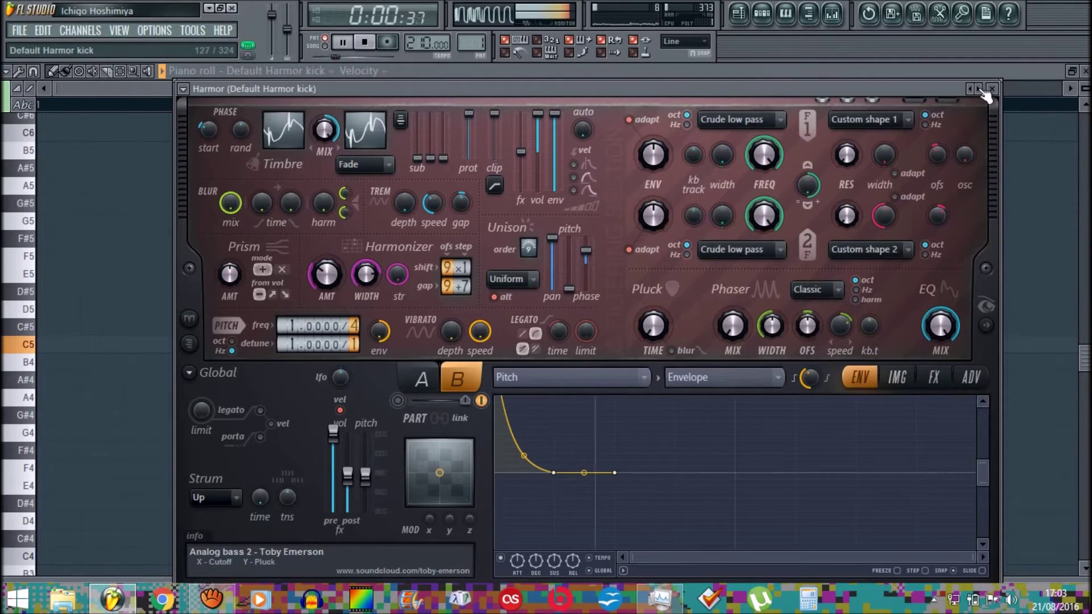
click(978, 89)
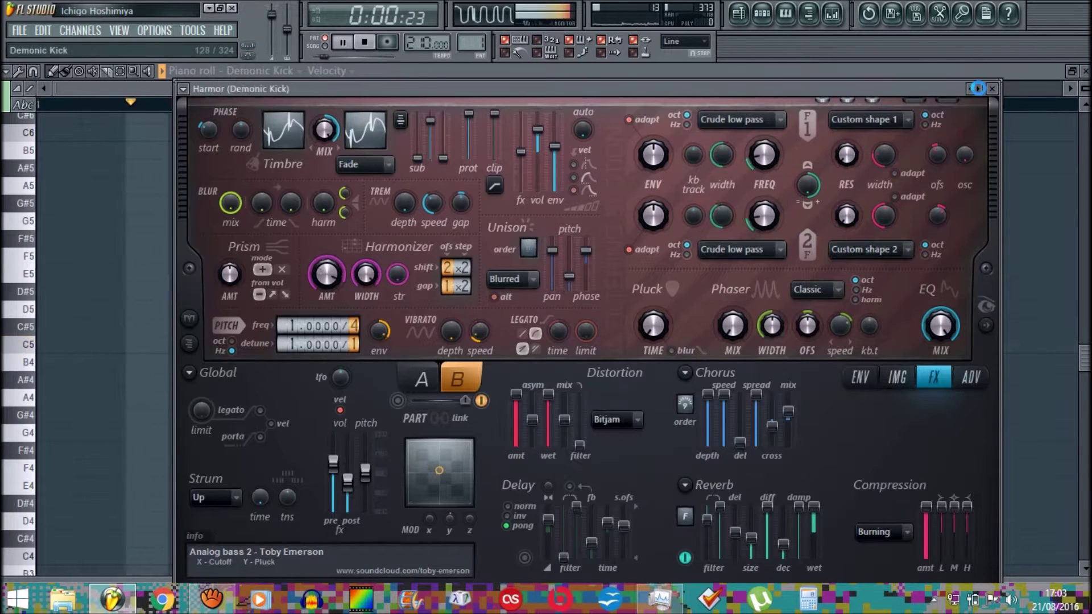
click(978, 90)
click(978, 89)
click(979, 89)
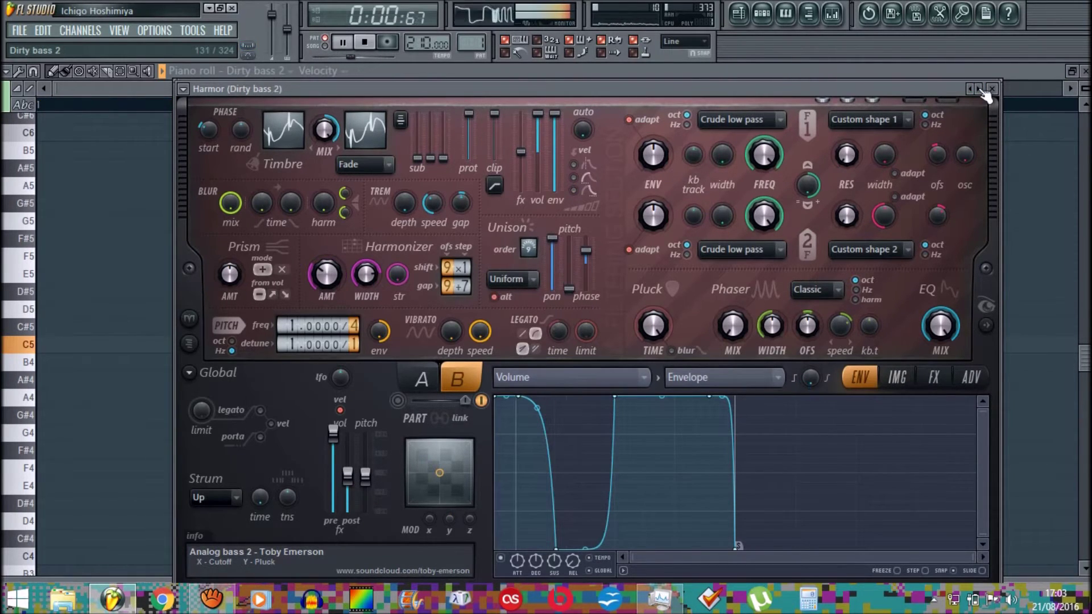
click(979, 89)
click(978, 90)
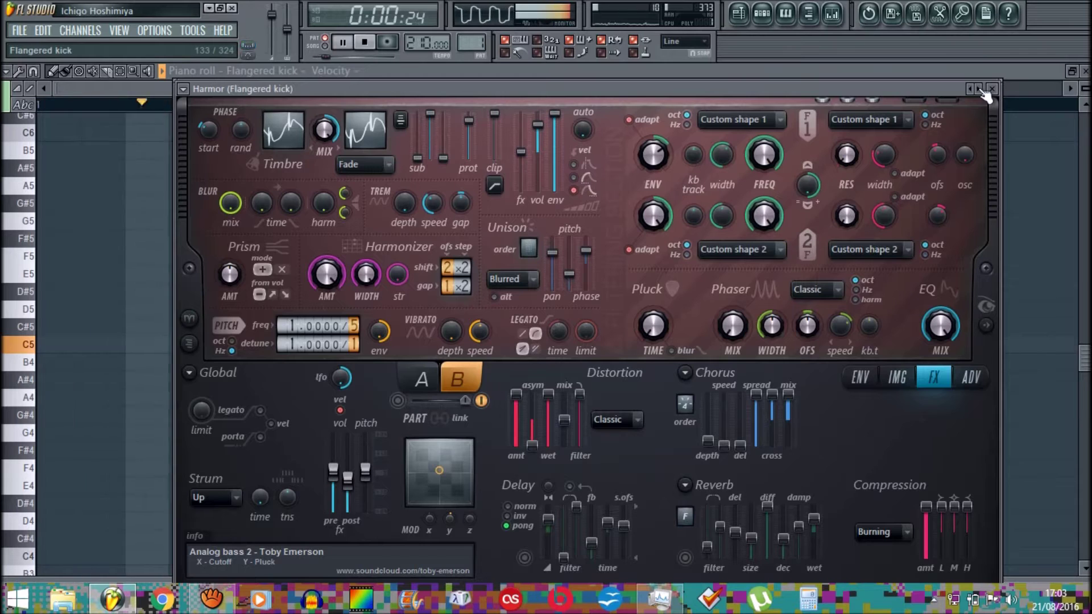
- Audition the following saved Harmor presets one by one, from Frenchcore kick through hard but not too hard kick 3
click(979, 89)
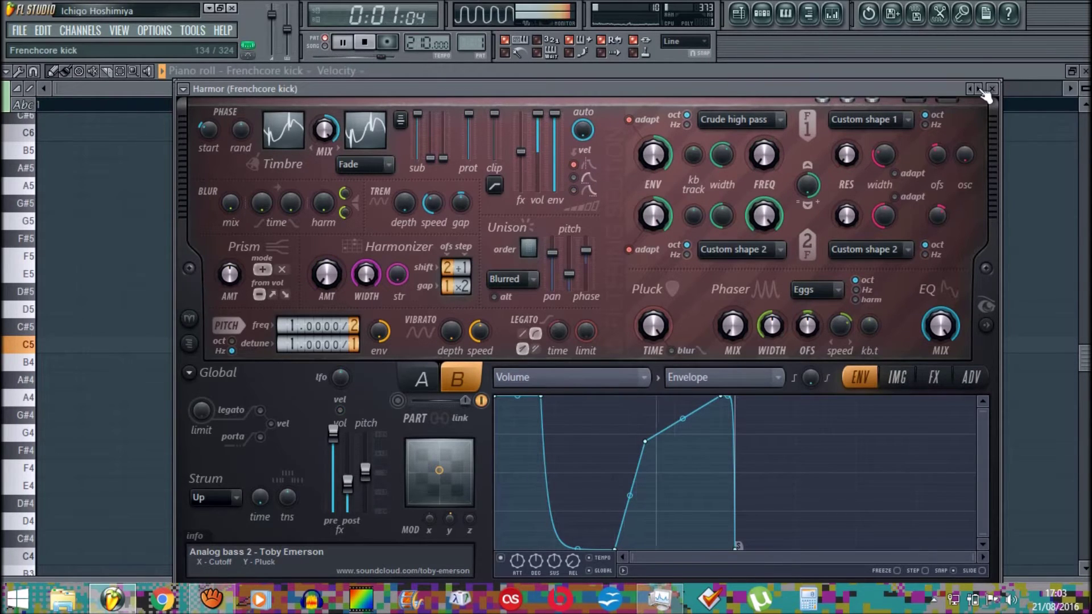
click(979, 89)
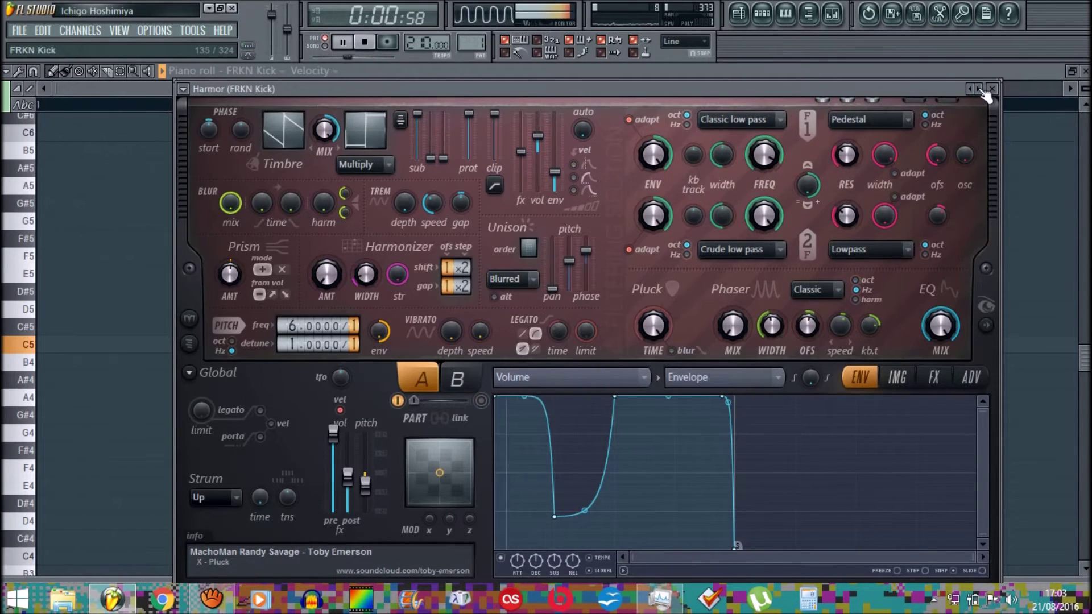
click(979, 89)
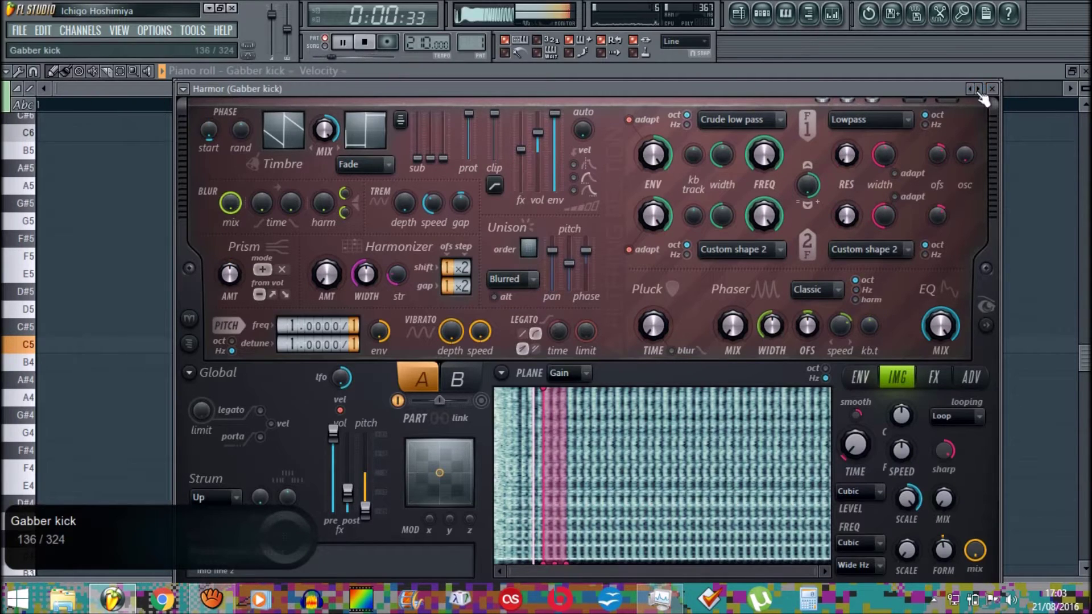
click(979, 93)
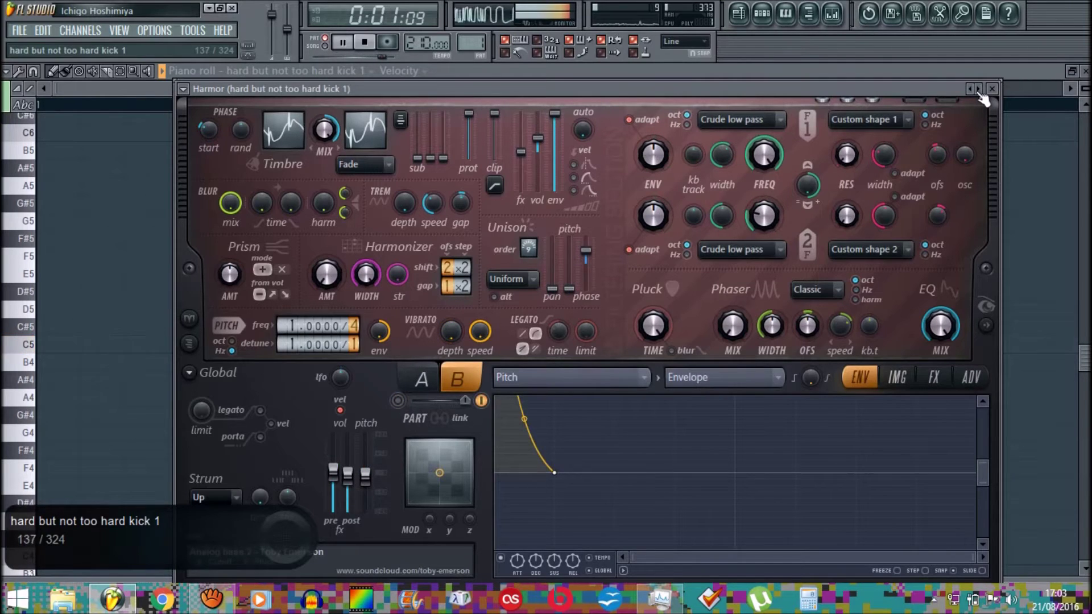
click(979, 92)
click(979, 92)
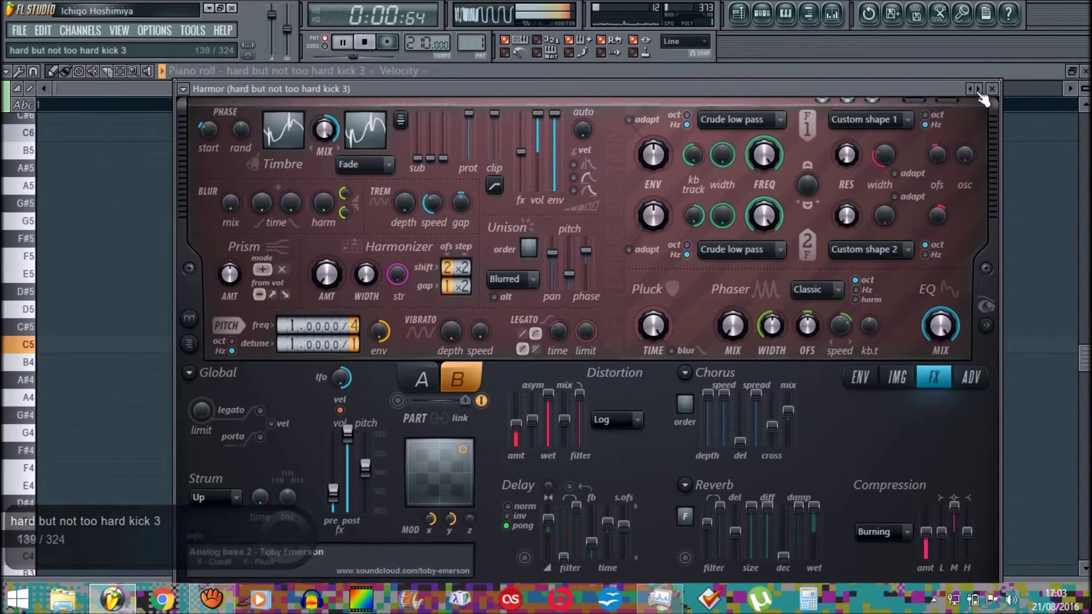
- Continue auditioning the saved Harmor kick presets one by one, on through Harmless kick 10, 11.3 and 13 to Harmless kick 14
click(979, 92)
click(980, 93)
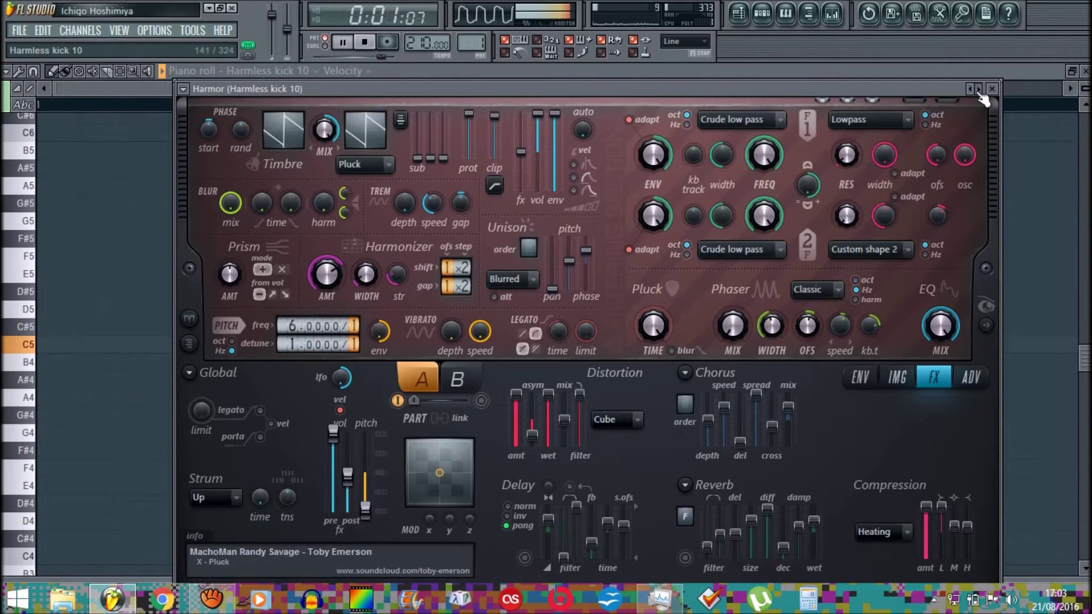
click(979, 93)
click(979, 93)
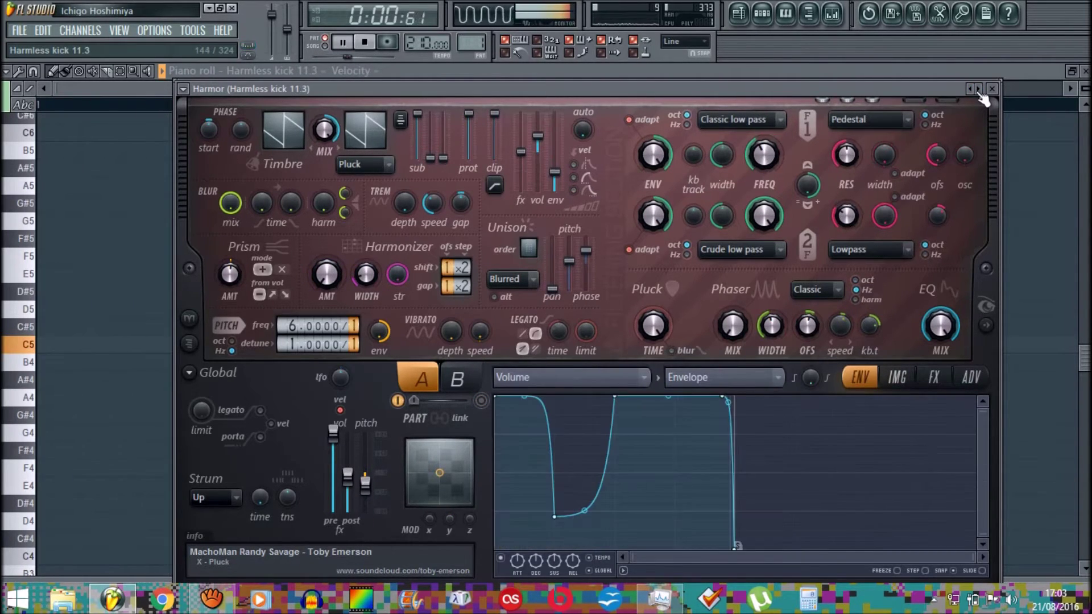
click(979, 93)
click(979, 92)
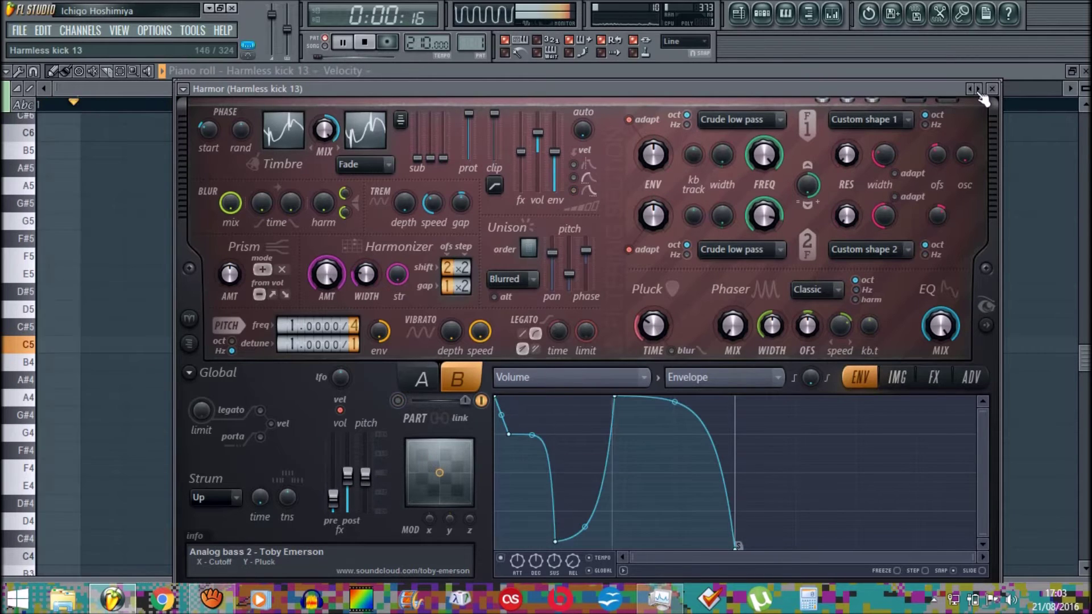
click(979, 92)
- Restart playback and set a low bell band to about 43.9 Hz, +15.42 dB in the first FabFilter Pro-Q 2 on the Analog bass 2 track
click(831, 13)
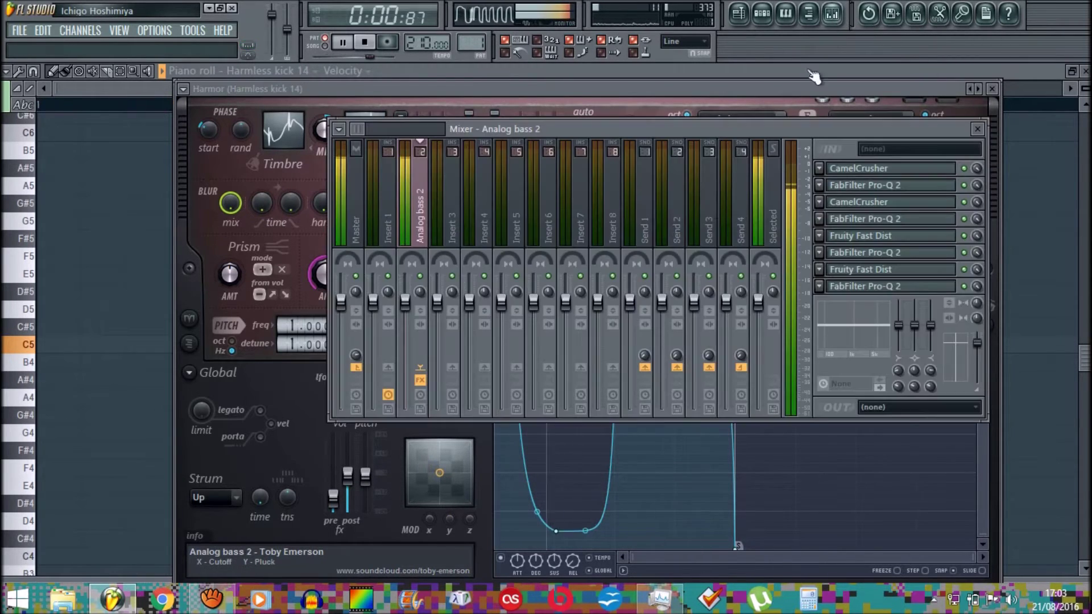
key(space)
key(space)
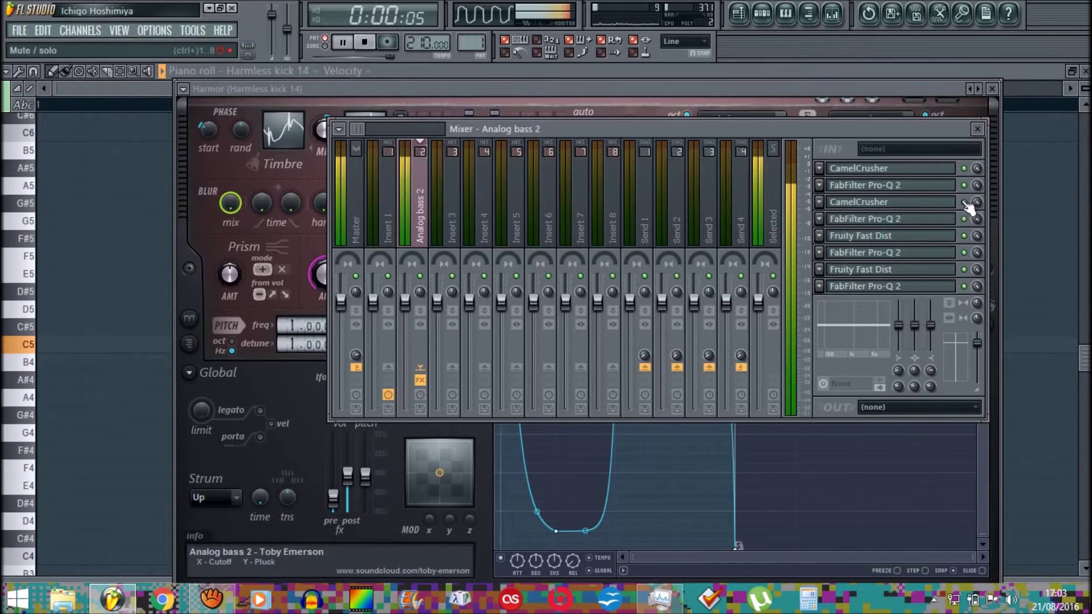
click(935, 193)
drag(268, 242, 251, 188)
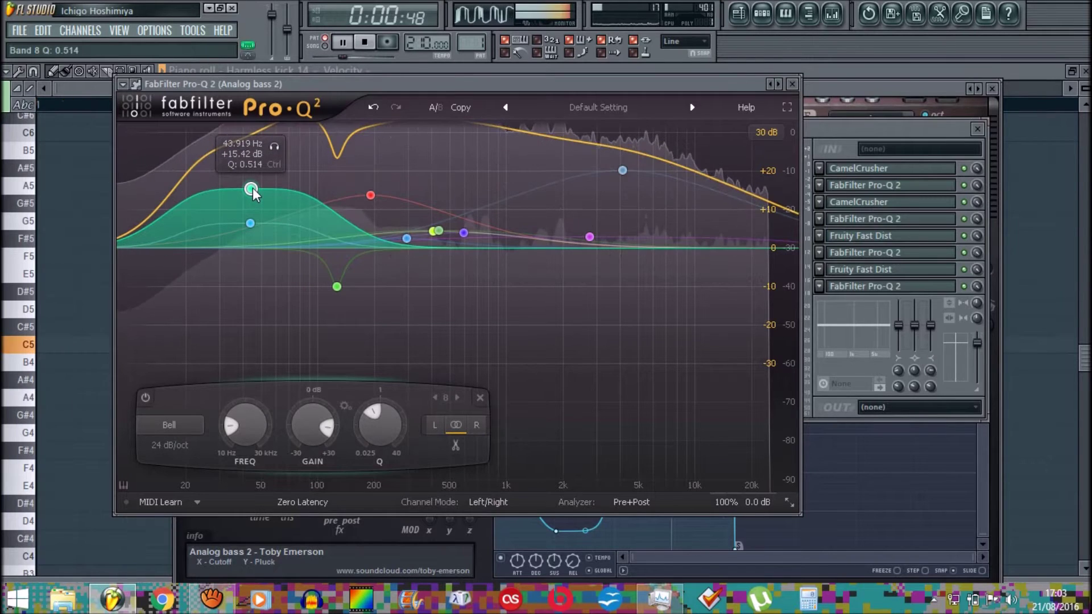
- Return to Harmor and audition the saved presets backwards from Harmless kick 14 to Harmless kick 11.2
click(844, 86)
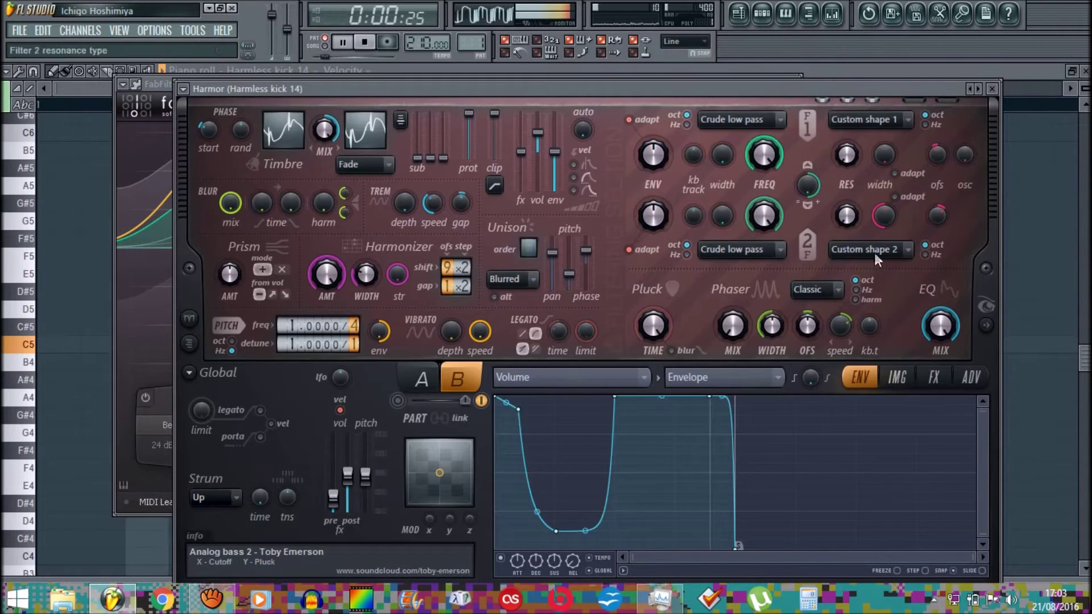
click(970, 91)
click(970, 91)
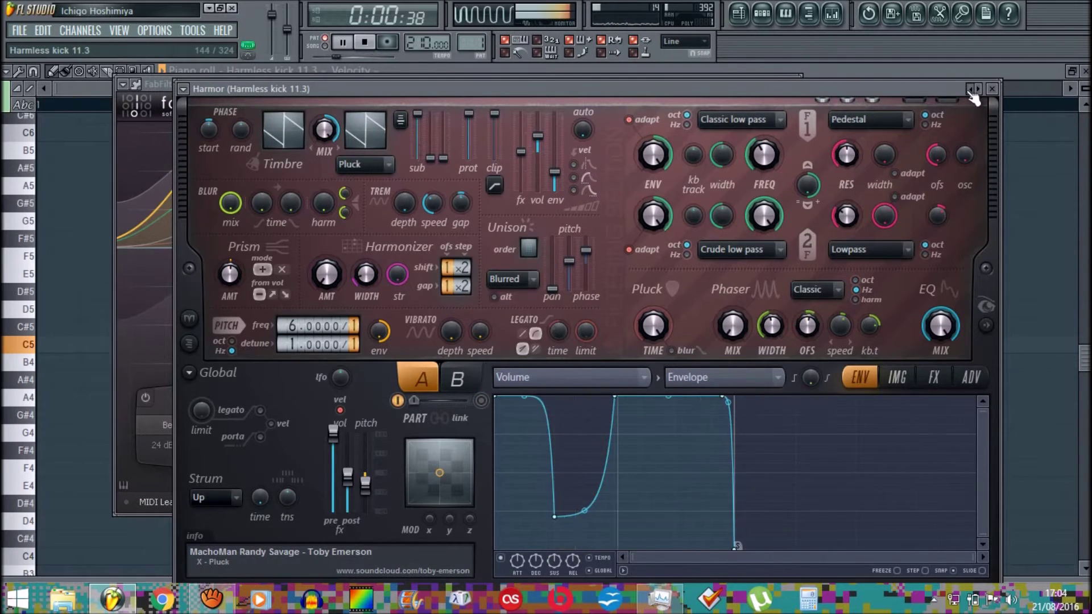
click(970, 91)
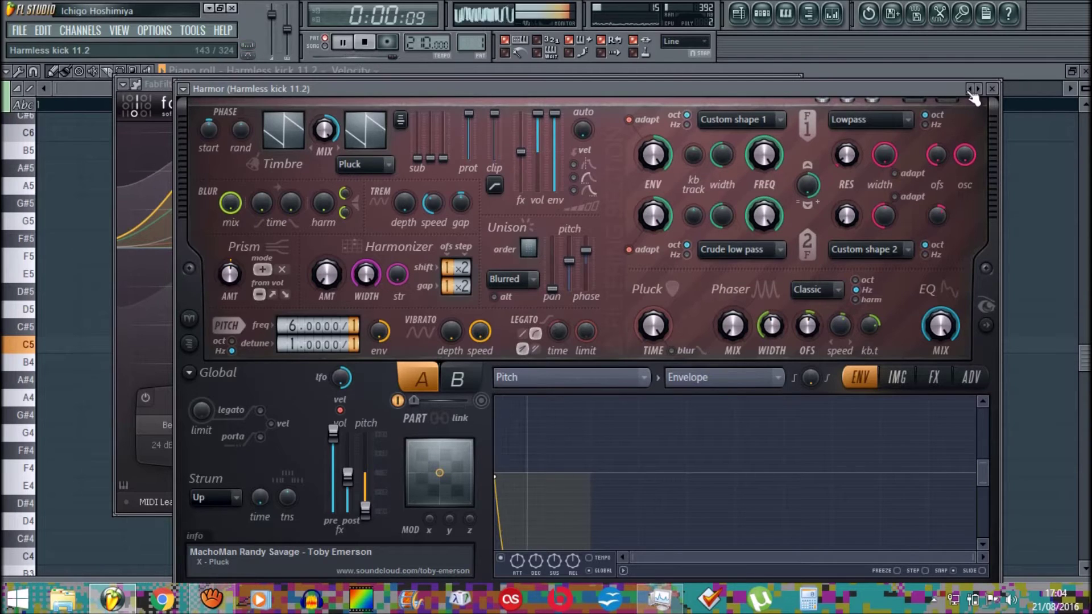
- Try extra kick hits on the last three steps of Pattern 1 with the Harmless kick 11.2 preset
key(F6)
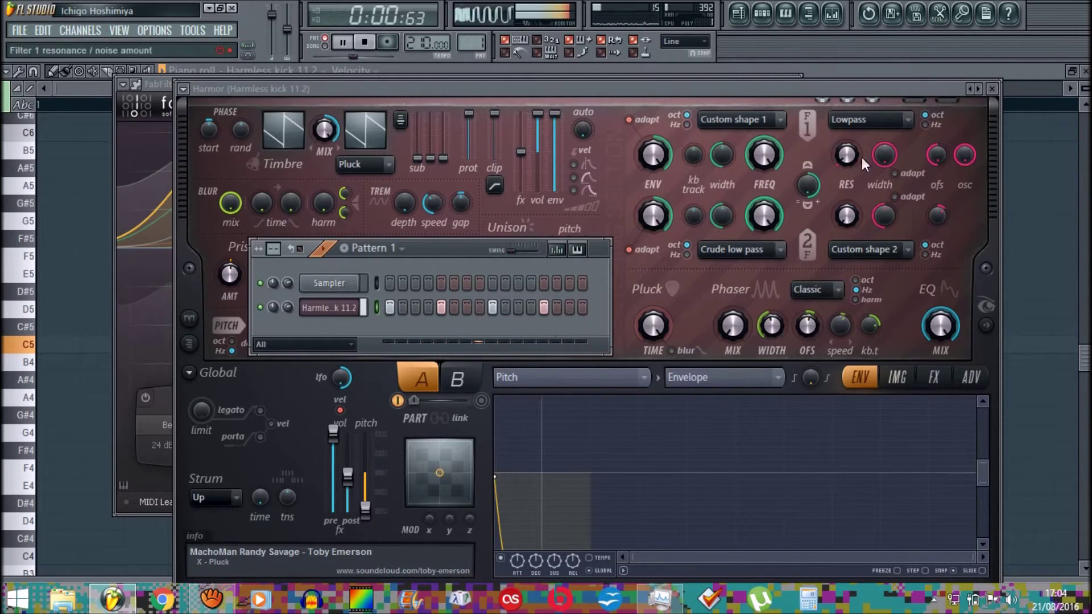
click(570, 307)
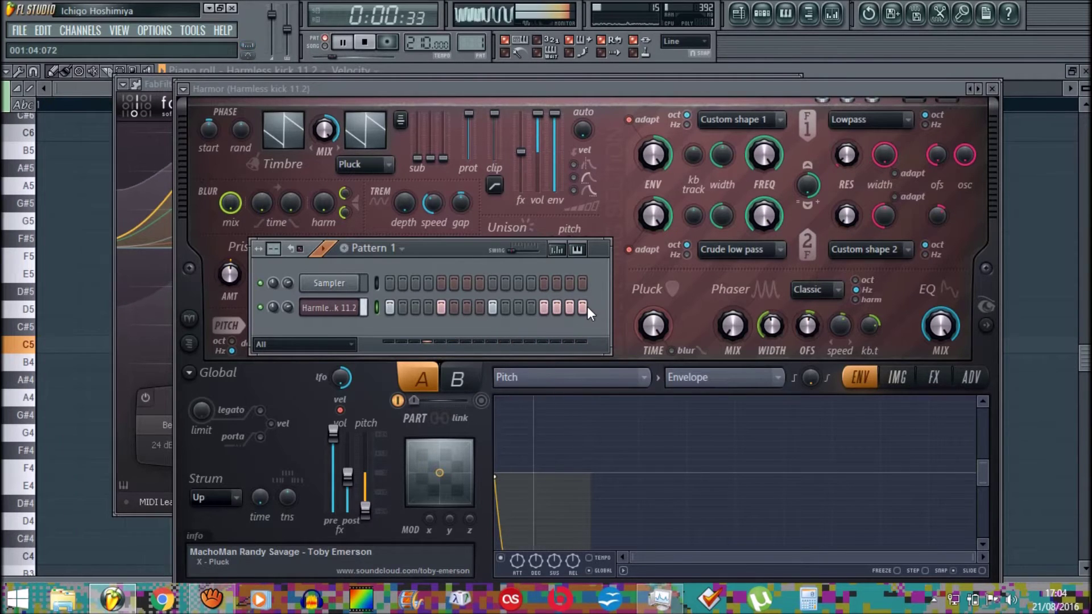
click(557, 307)
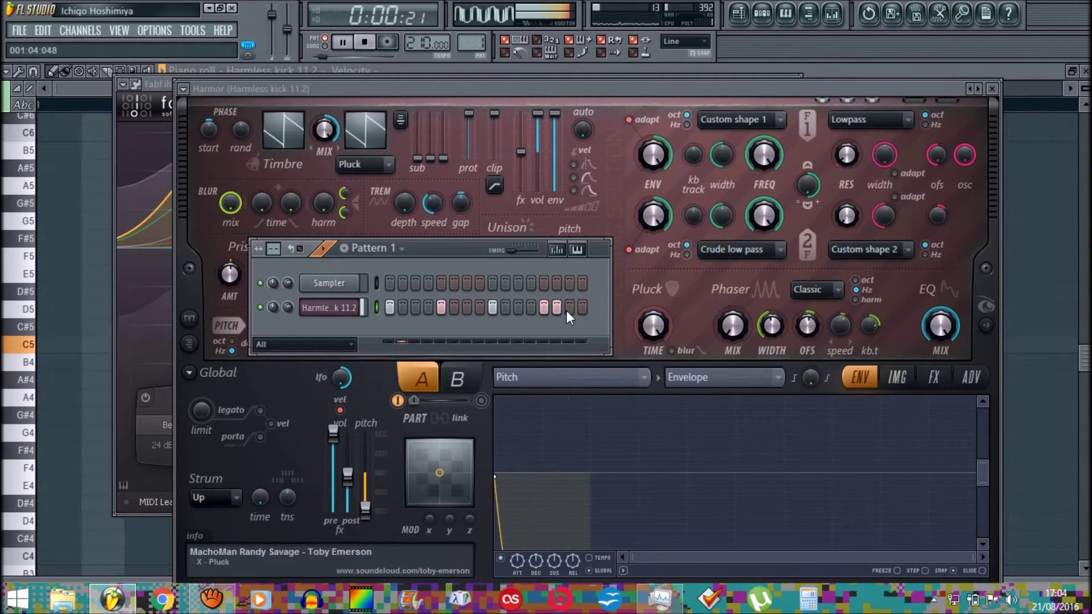
- Go back through the saved Harmor presets from Harmless kick 11 past Gabber kick and load FRKN Kick
click(970, 89)
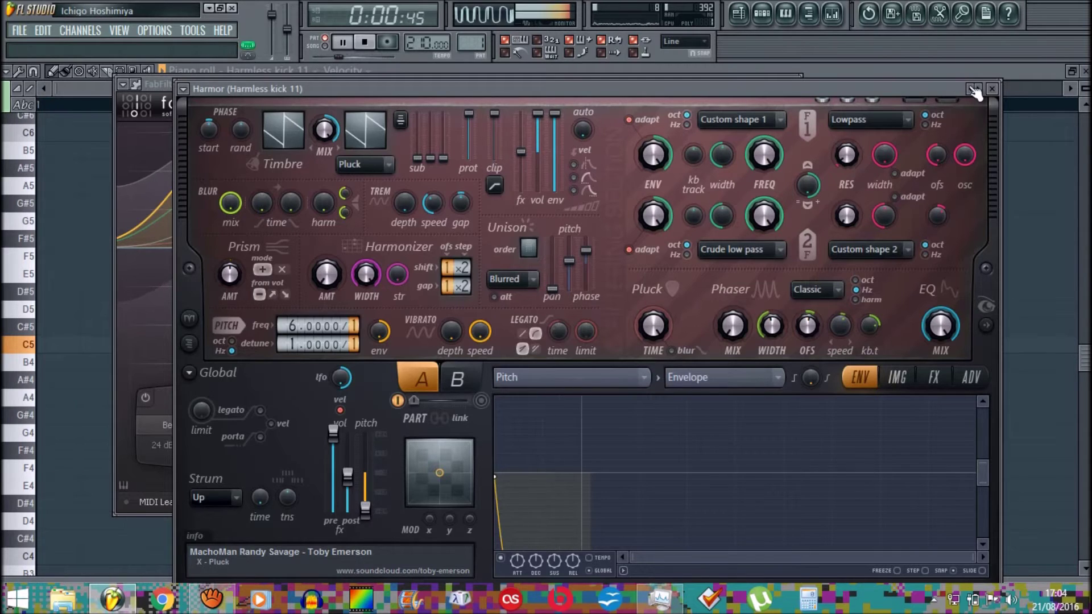
click(973, 90)
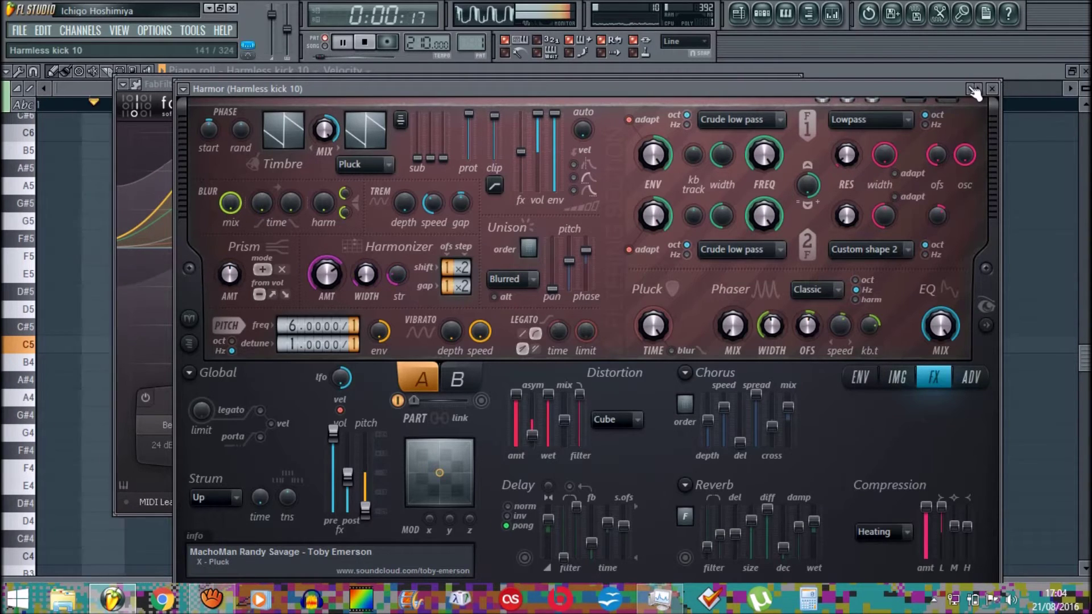
click(972, 90)
click(973, 90)
click(973, 90)
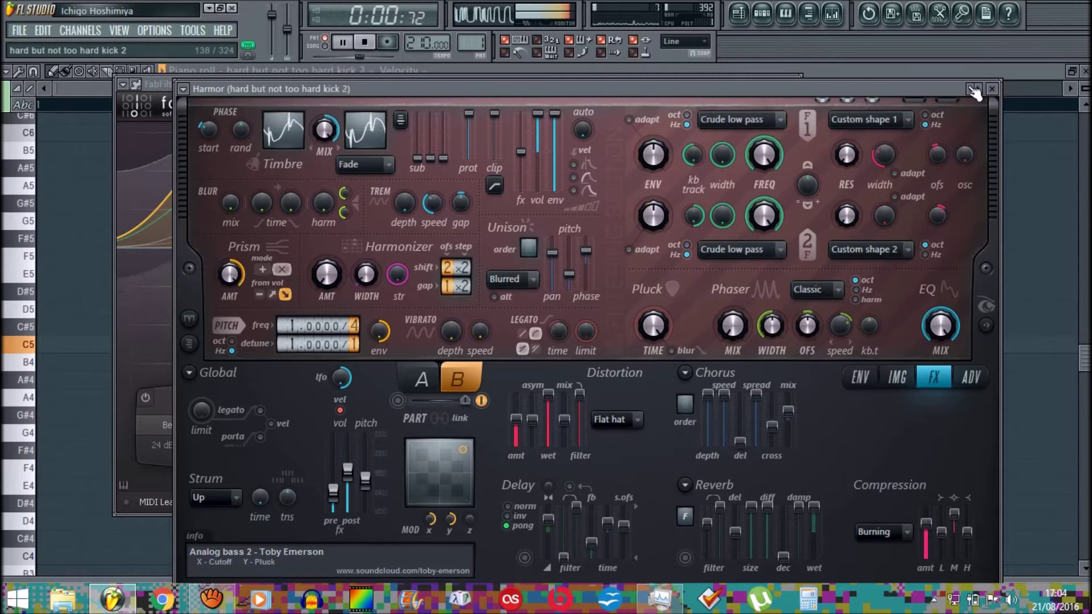
click(973, 90)
click(973, 90)
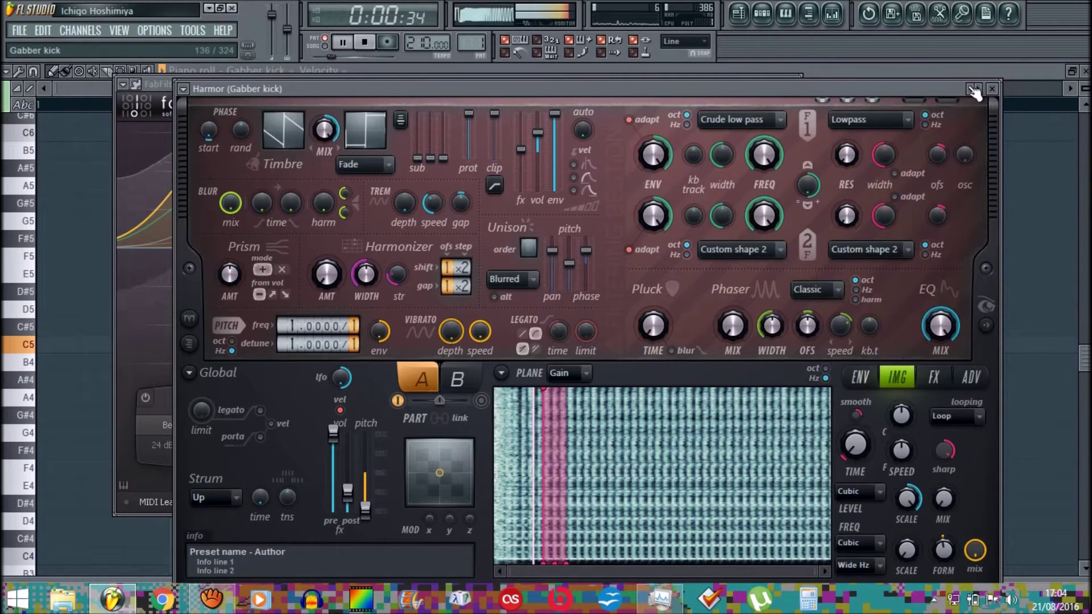
click(972, 90)
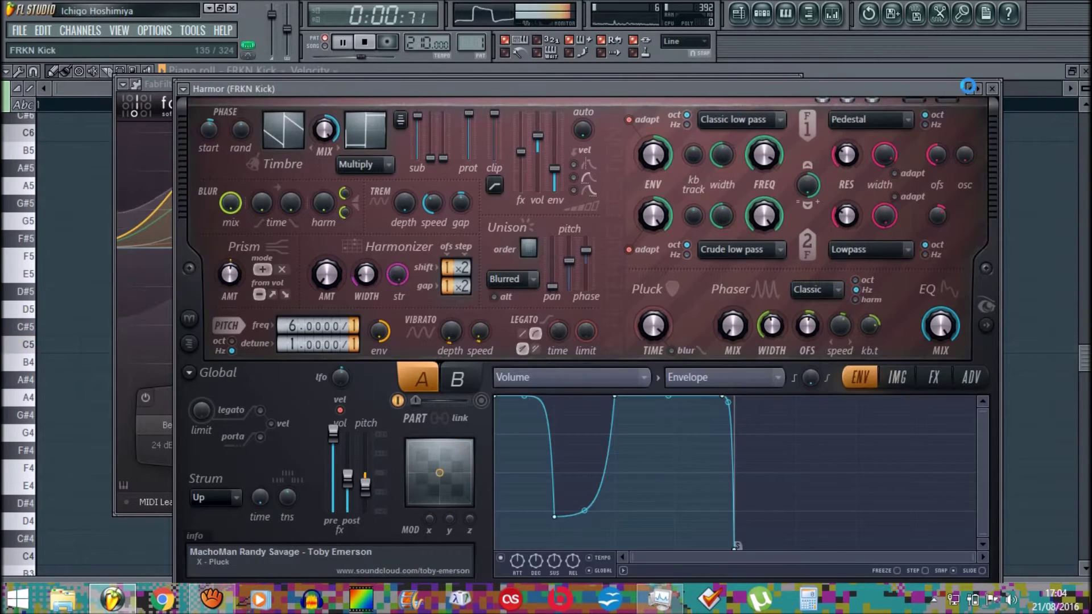
- Try extra FRKN Kick hits on the last three steps of Pattern 1 and remove them again
click(762, 13)
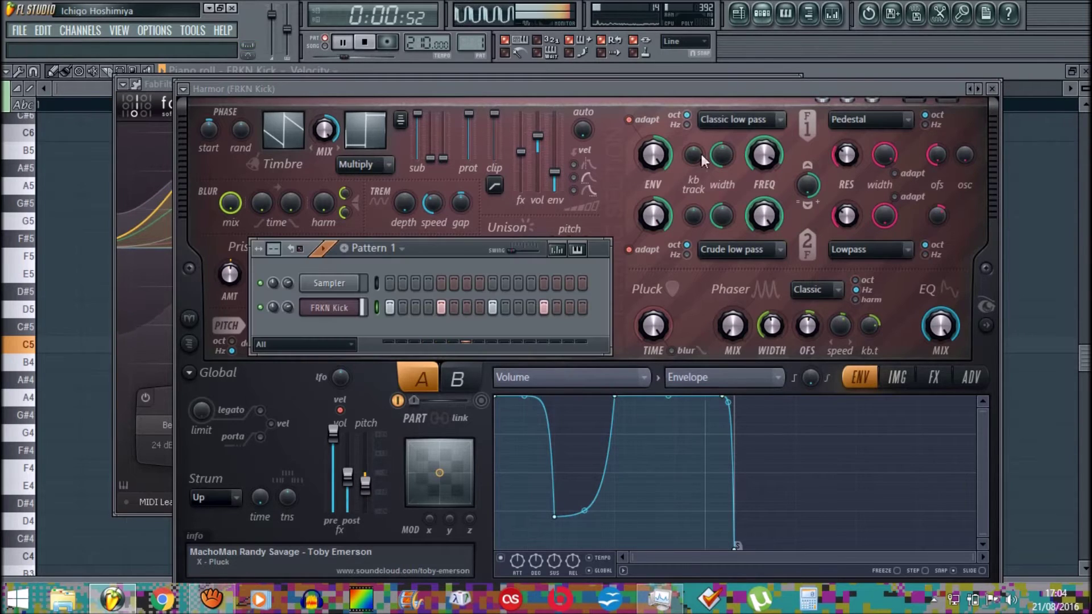
click(569, 307)
click(570, 307)
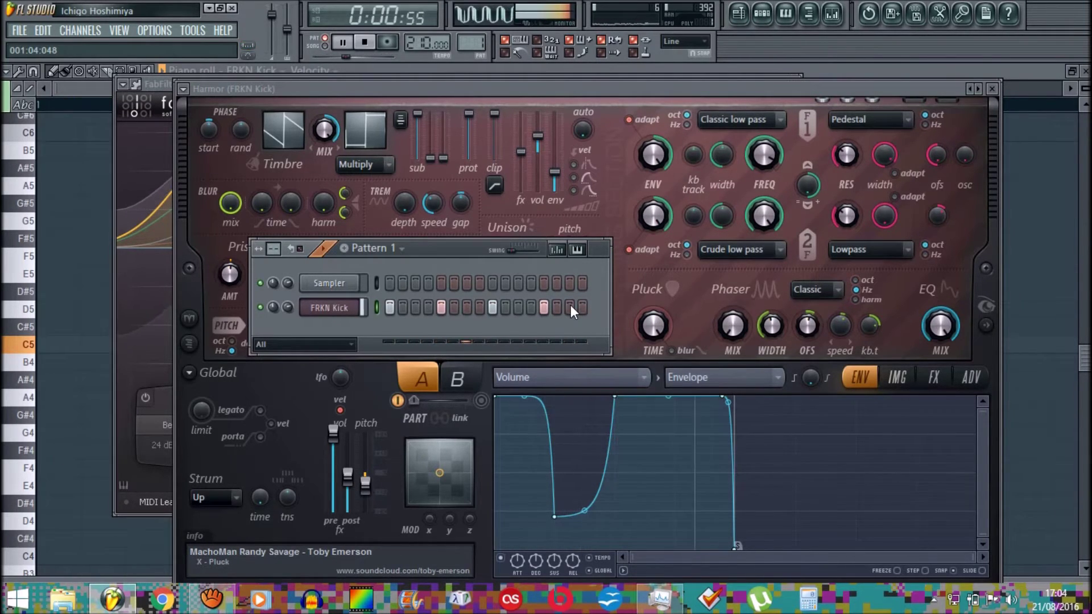
click(558, 305)
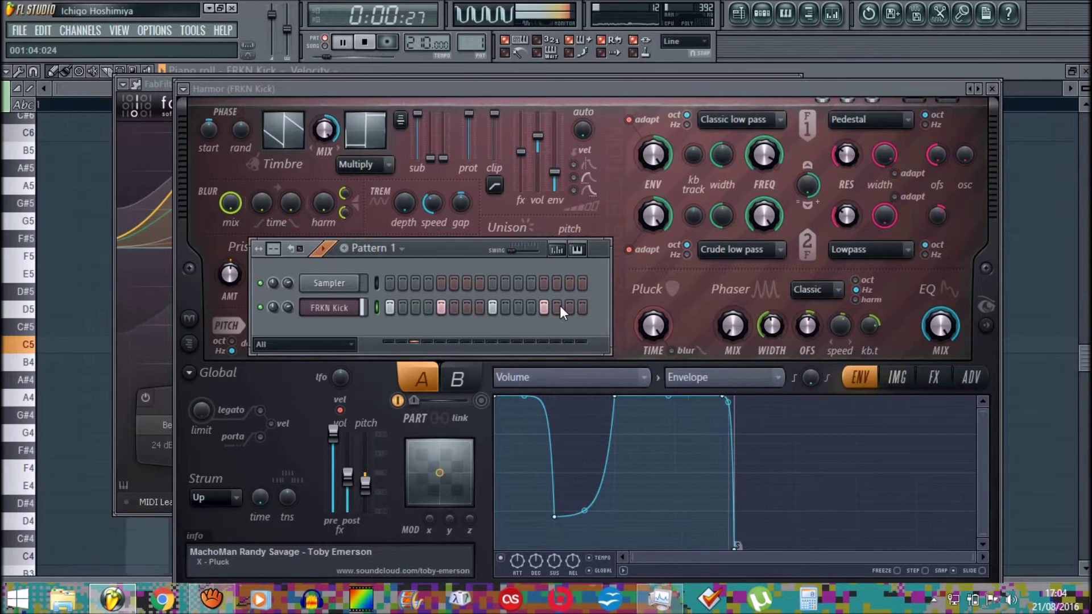
click(581, 306)
click(556, 307)
click(583, 308)
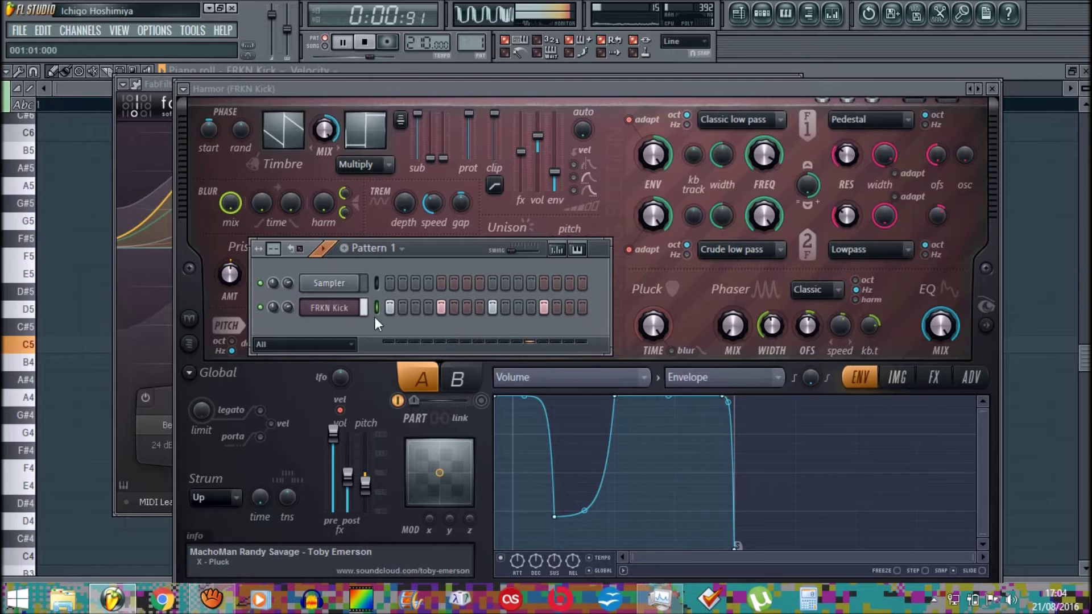
- Try the FRKN Kick on every second step and on all steps, and restore the fill to every fourth step
right_click(361, 306)
click(400, 418)
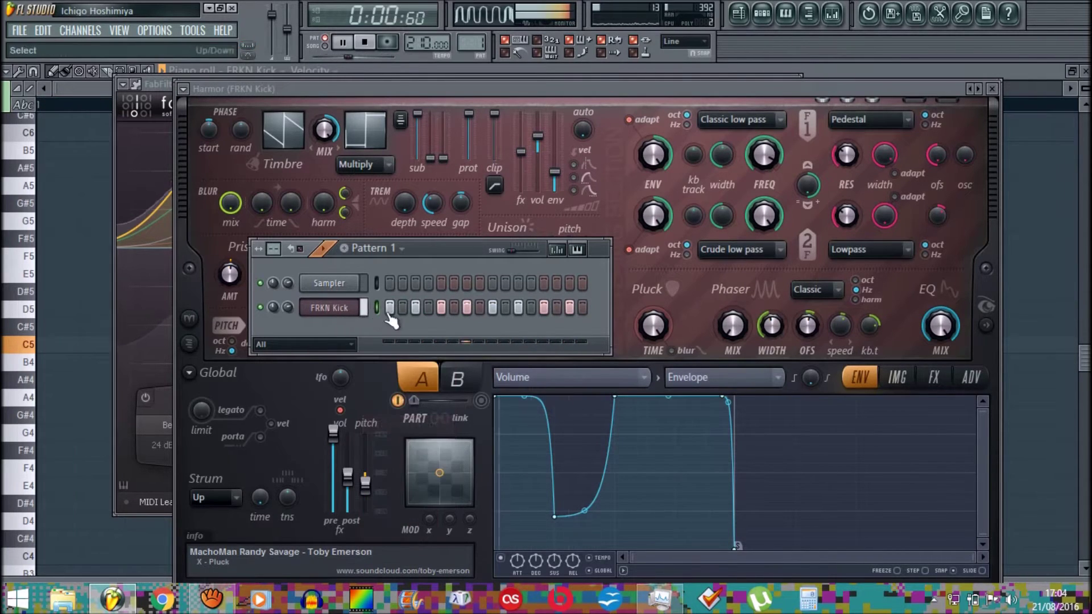
drag(394, 312, 684, 309)
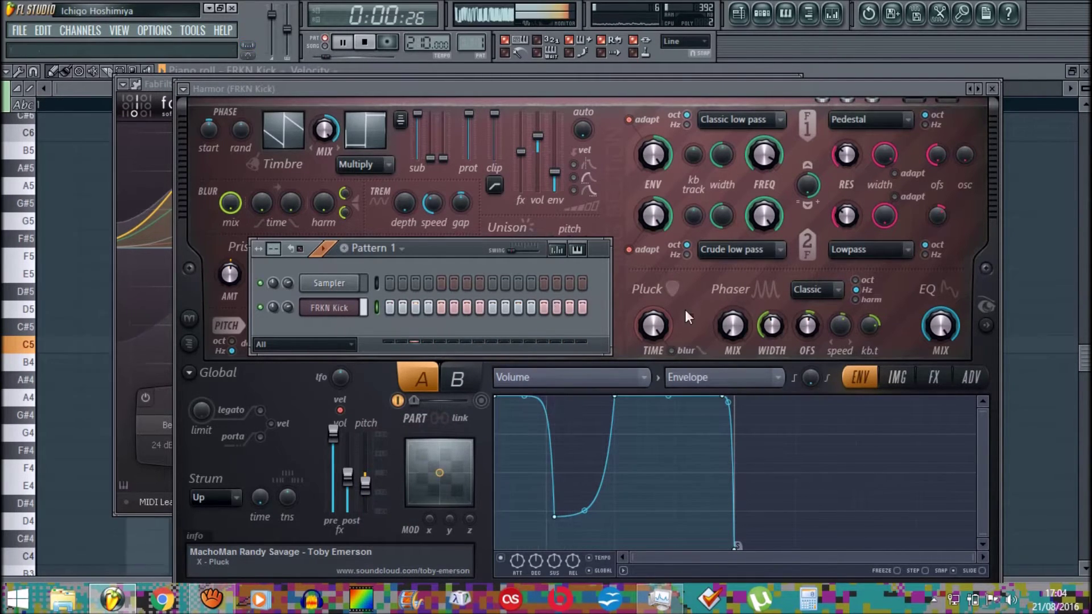
right_click(362, 307)
click(405, 443)
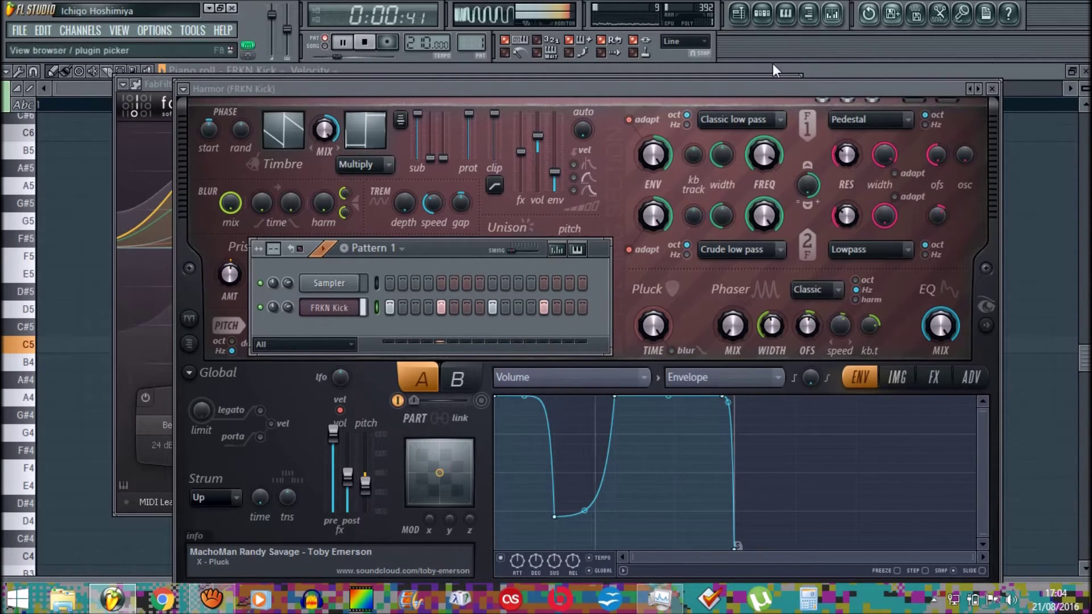
- Stop playback and lower the dip in the FRKN Kick volume envelope to the minimum level
key(space)
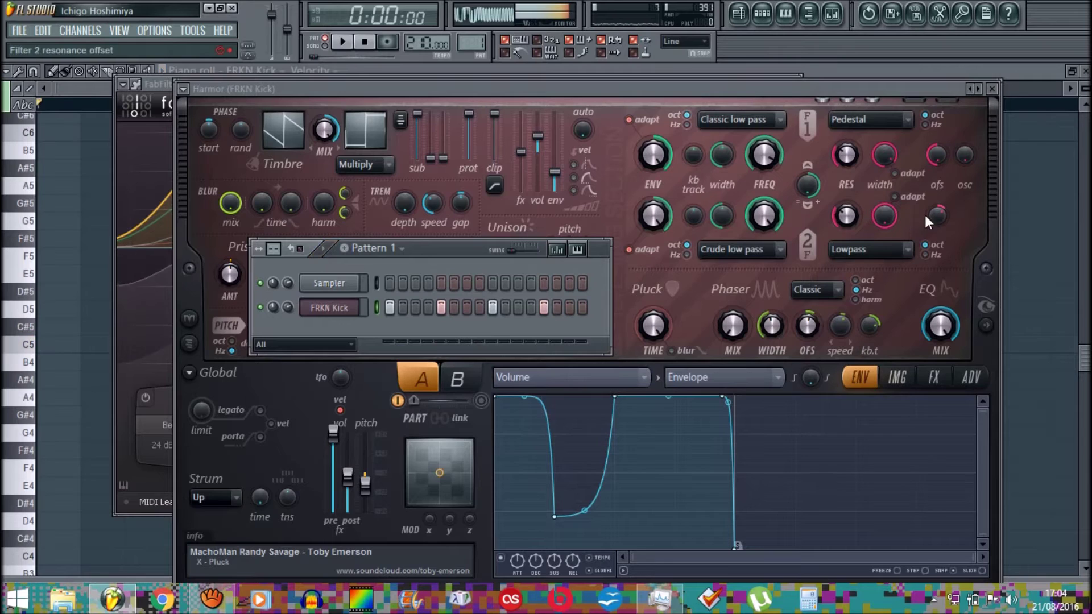
drag(555, 517, 555, 548)
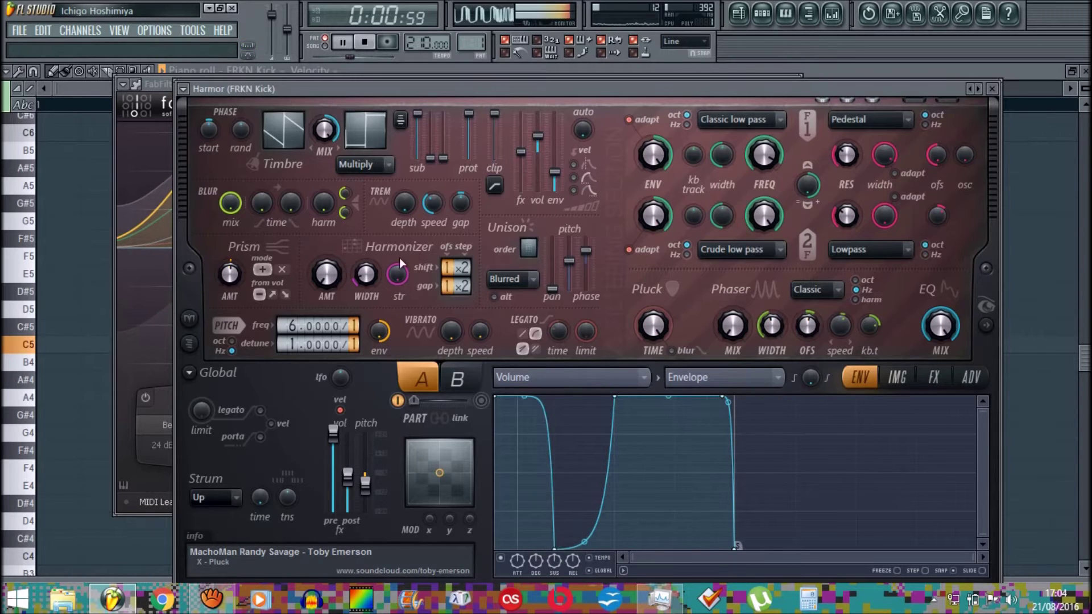
- Adjust Harmor's harmonizer amount and width while testing changes to the prism amount and timbre mix
drag(364, 269, 365, 250)
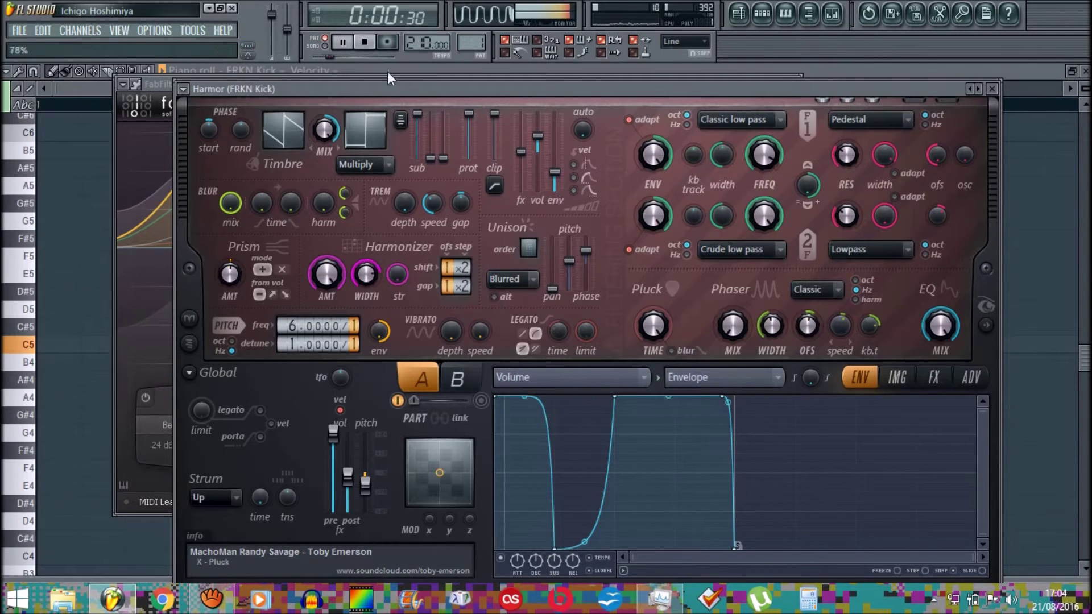
drag(224, 275, 223, 278)
right_click(223, 278)
click(250, 285)
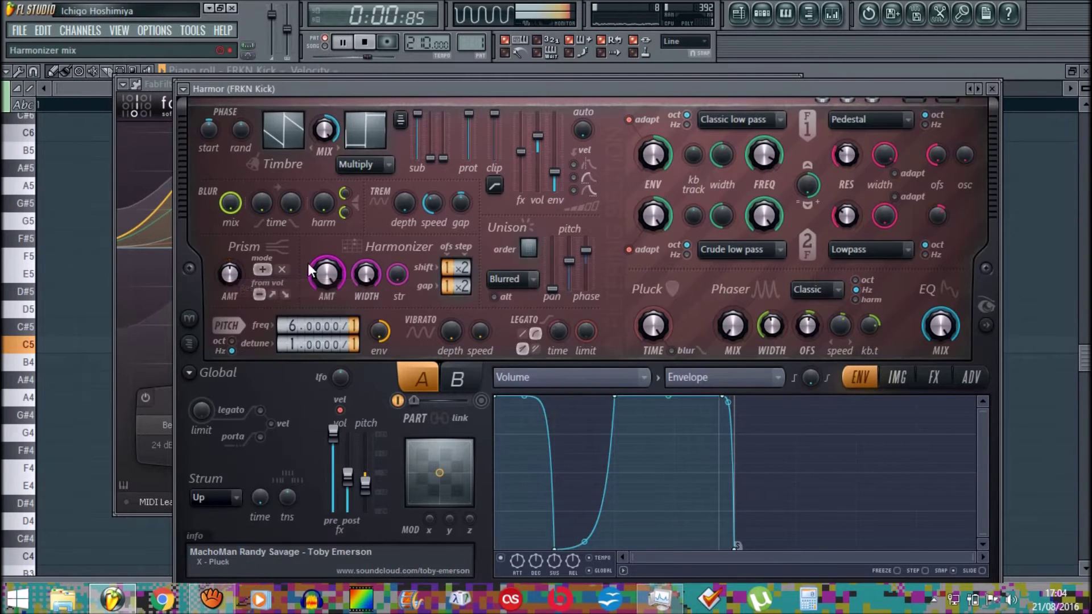
drag(334, 135, 329, 129)
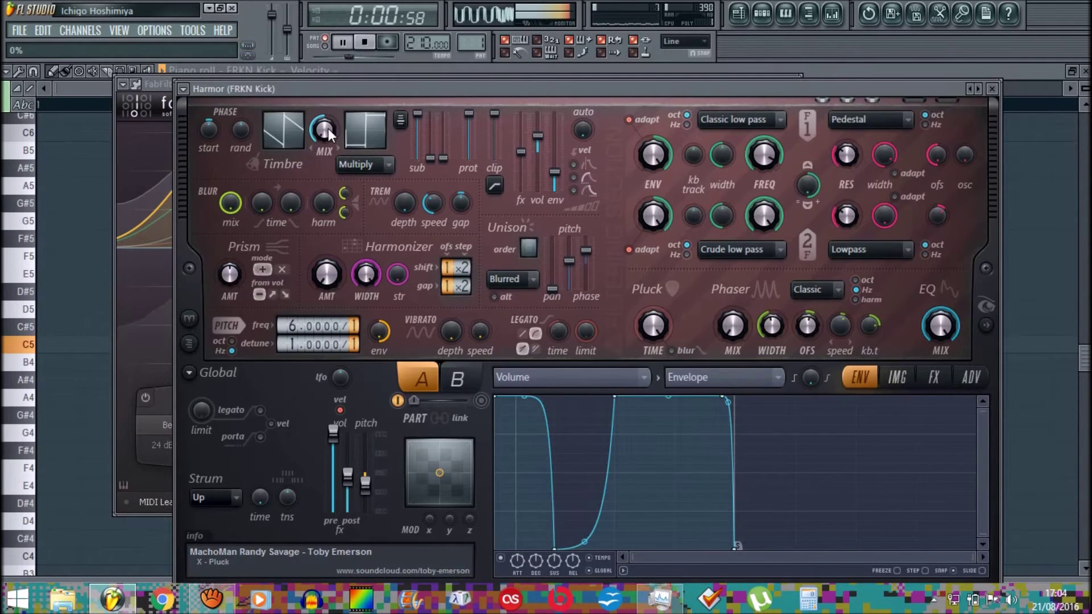
drag(313, 278, 339, 288)
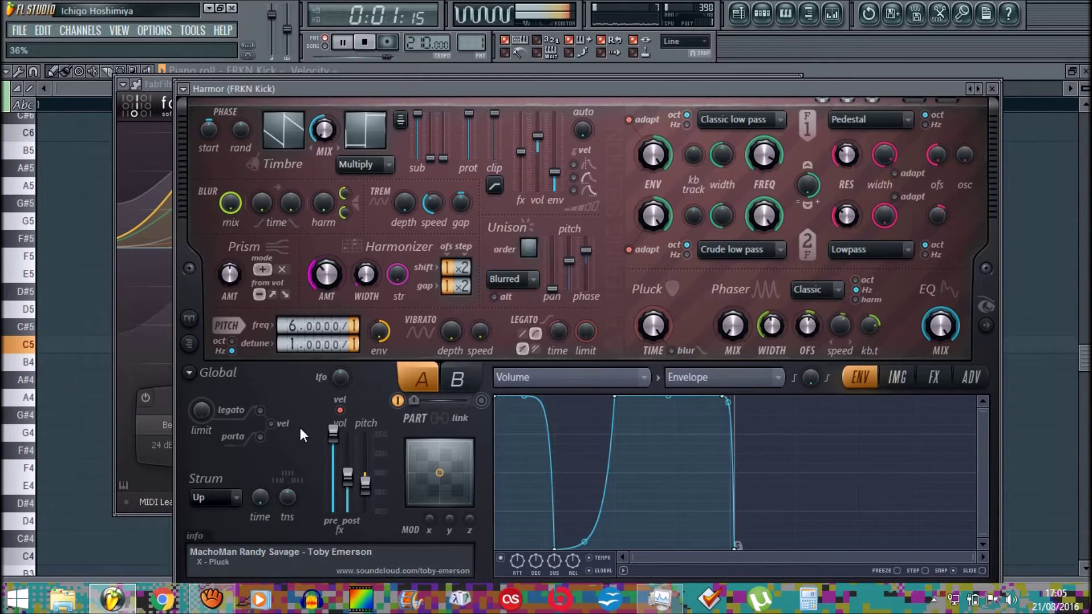
- Switch Harmor to the Frenchcore kick preset and reshape its volume envelope so the second rise quickly reaches and holds full level
scroll(235, 264, up, 1)
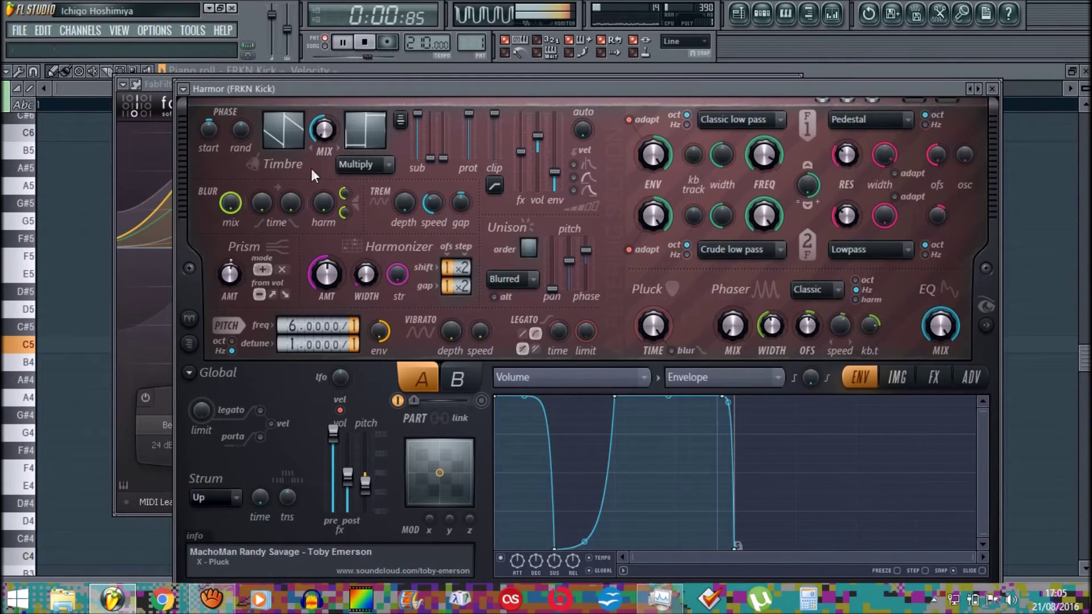
scroll(329, 133, up, 1)
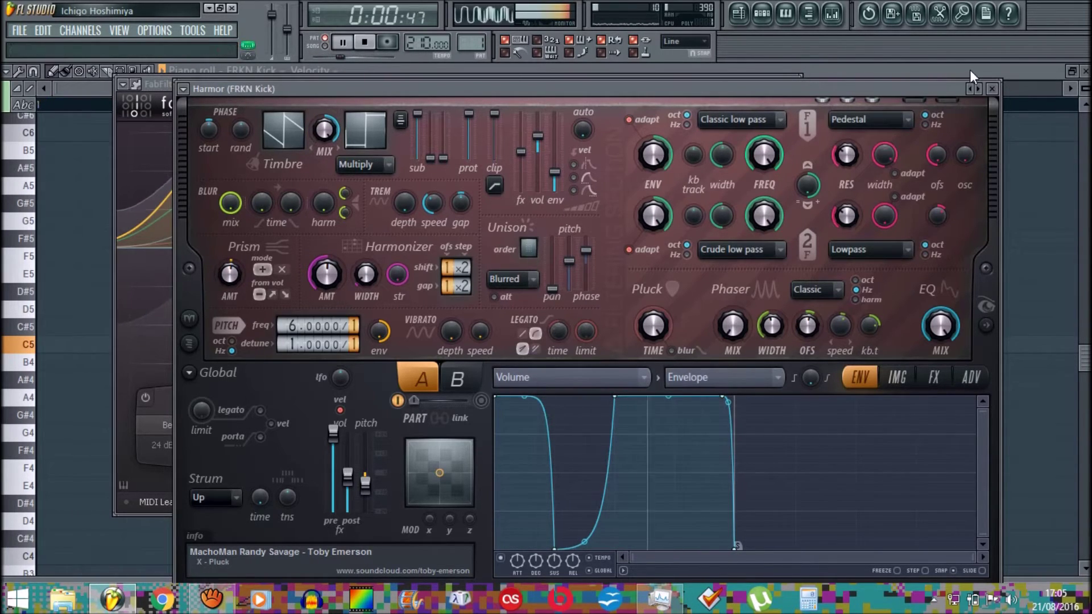
click(969, 89)
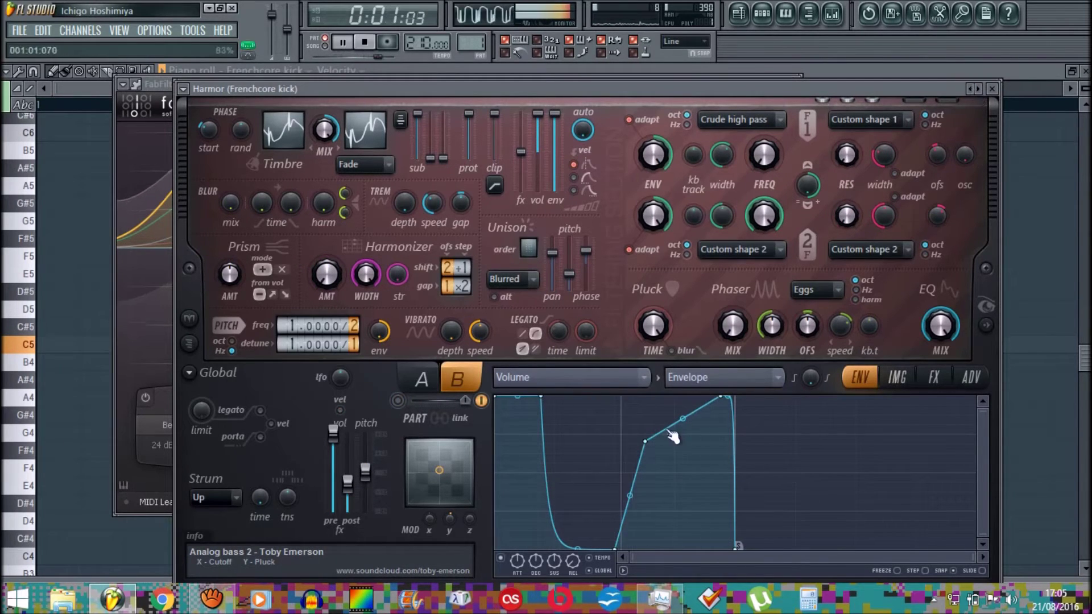
drag(661, 443, 642, 472)
right_click(644, 473)
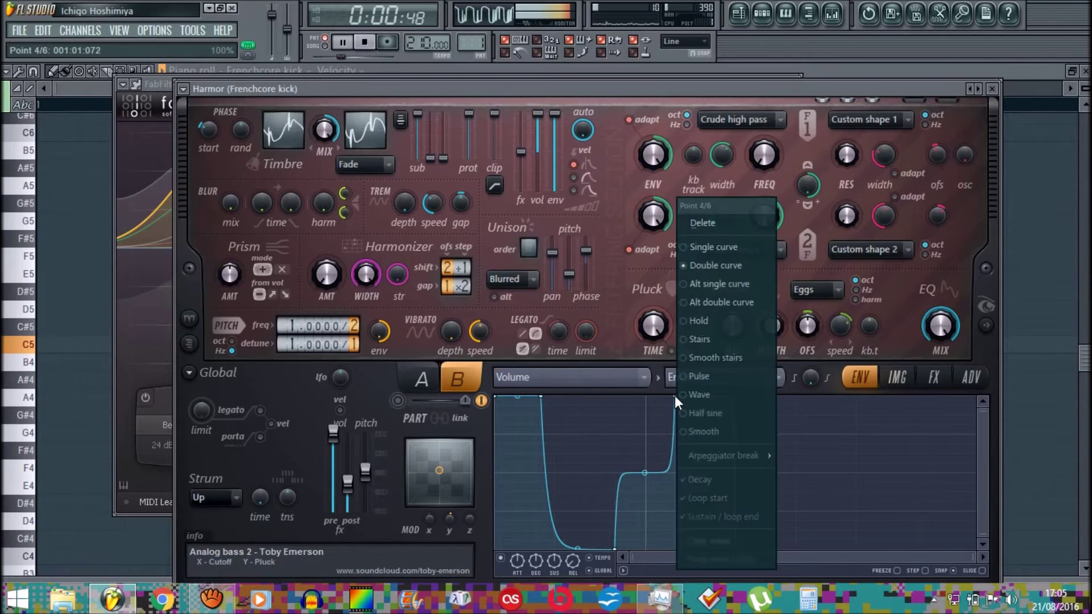
click(702, 221)
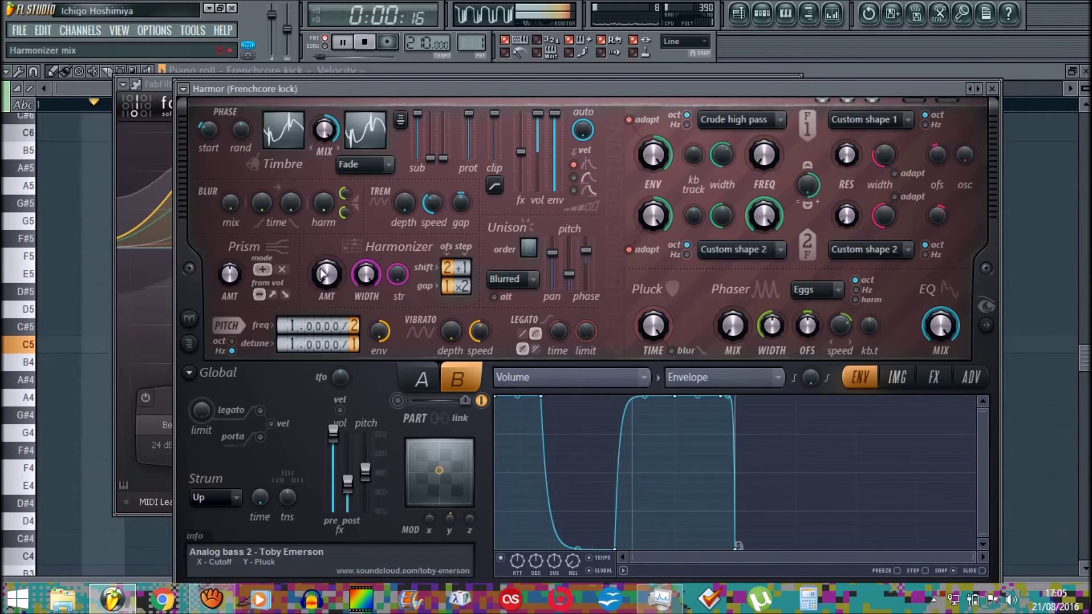
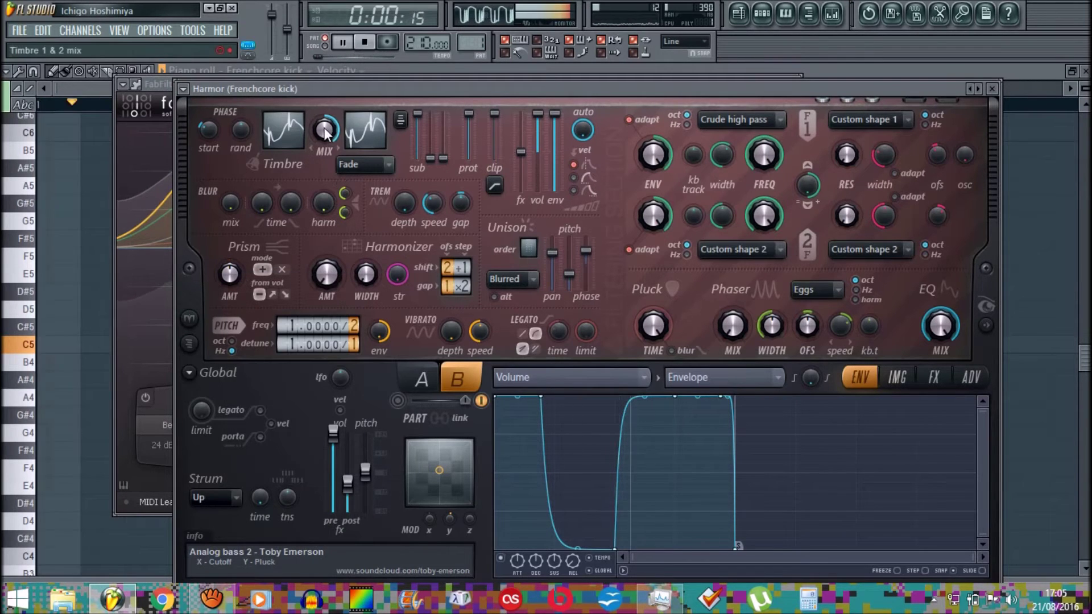
- Test a lower first sub-harmonic and main pitch, then reset the pitch and return the sub-harmonic to 6.0 dB
drag(324, 132, 404, 41)
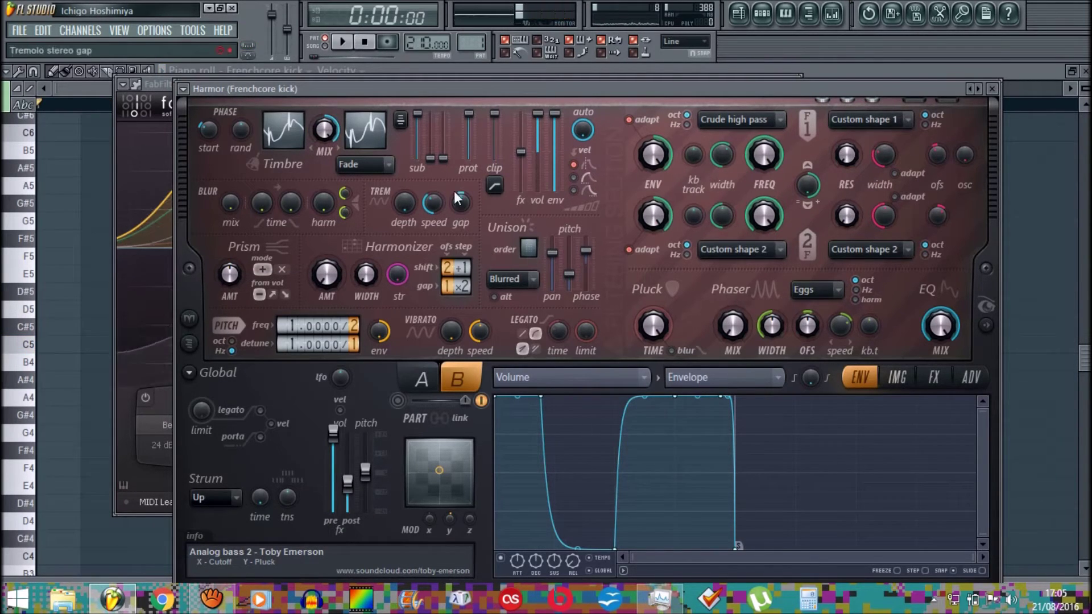
drag(418, 135, 426, 163)
mouse_move(365, 471)
mouse_down()
mouse_move(368, 507)
mouse_move(365, 483)
mouse_up()
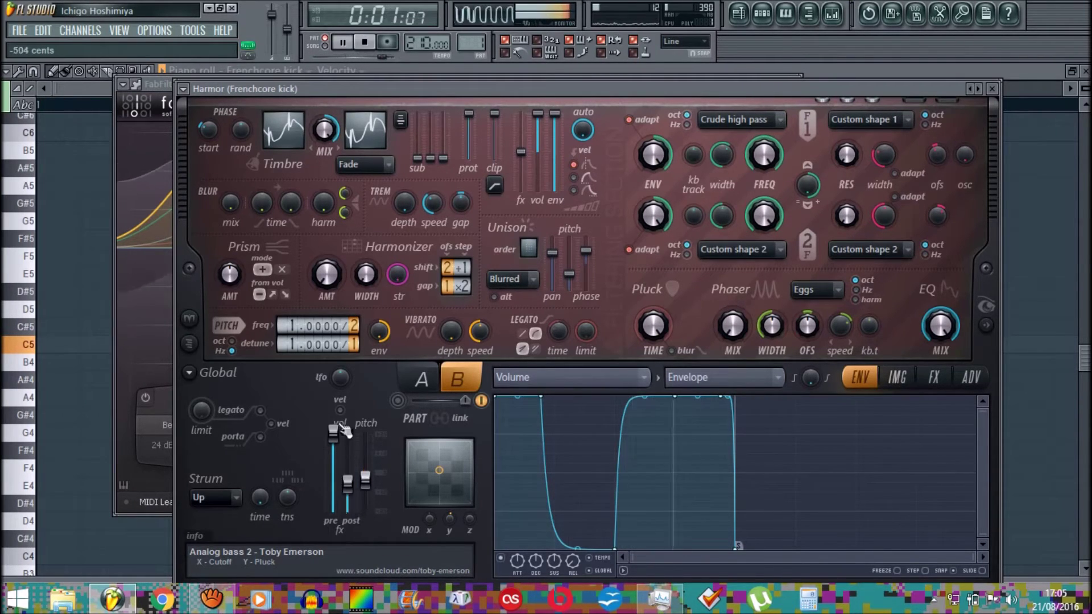
right_click(367, 488)
click(395, 358)
drag(417, 157, 417, 114)
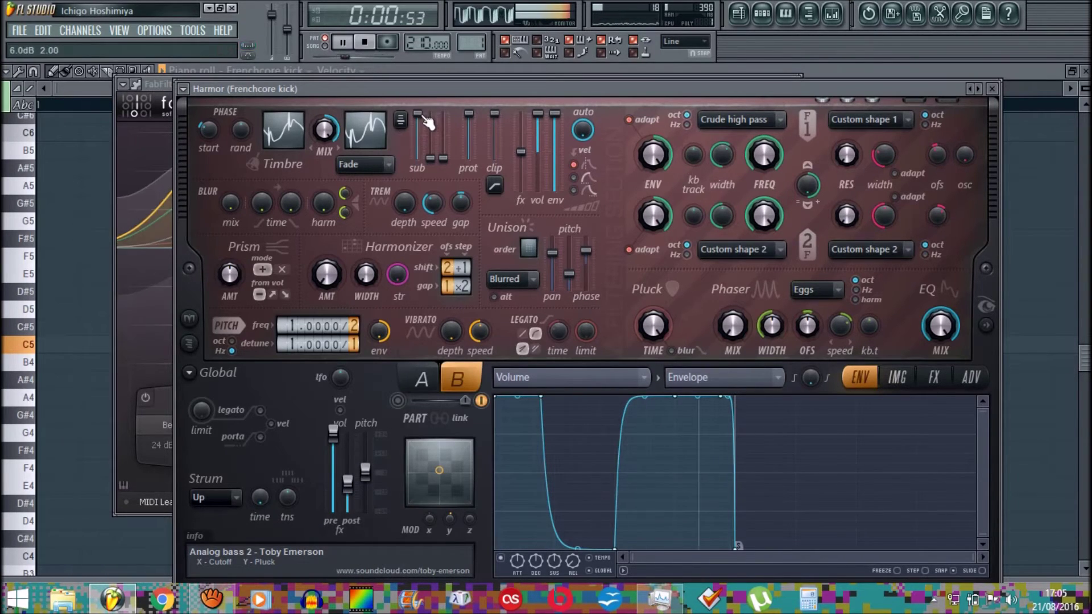
- Set filter 1's resonance type to Classic and try higher resonance, offset and oscillation amounts
click(765, 157)
click(868, 120)
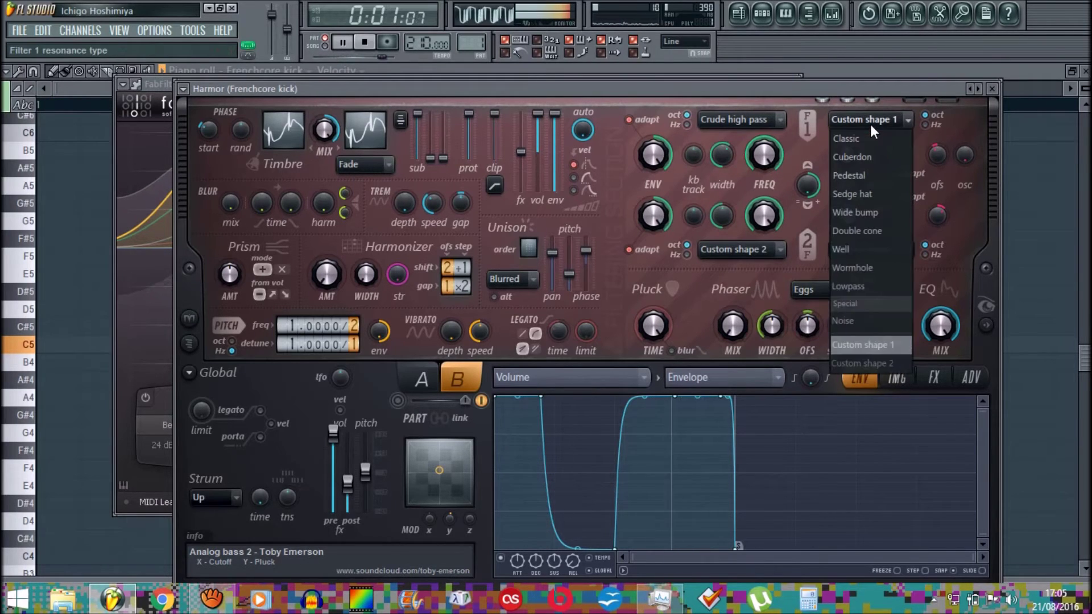
click(870, 139)
drag(933, 159, 959, 169)
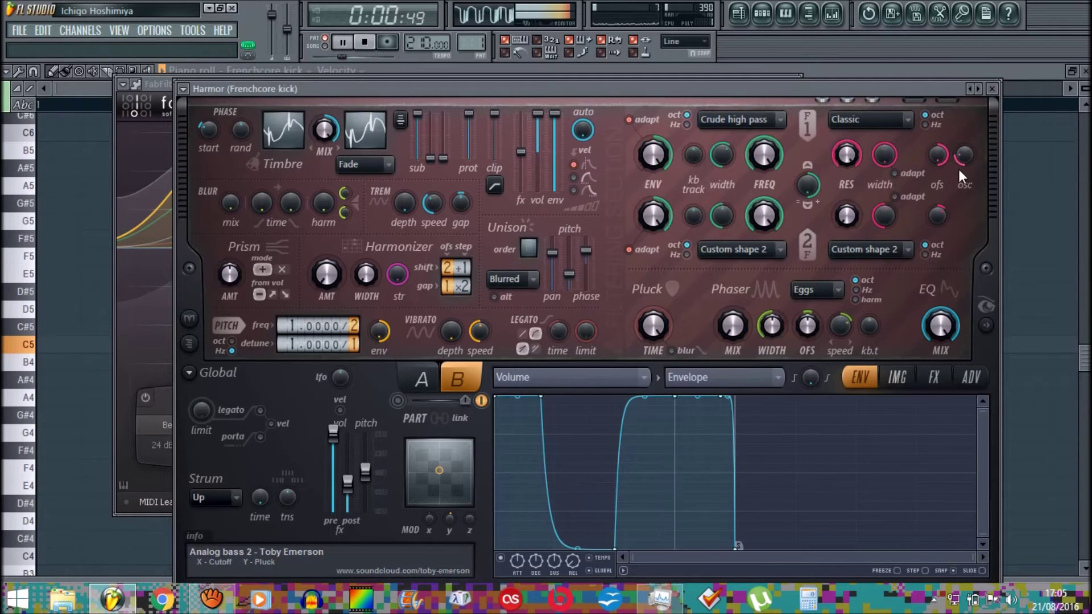
- Enable adapt for filter 1's resonance width and turn the oscillation and resonance amounts back down while auditioning
click(894, 174)
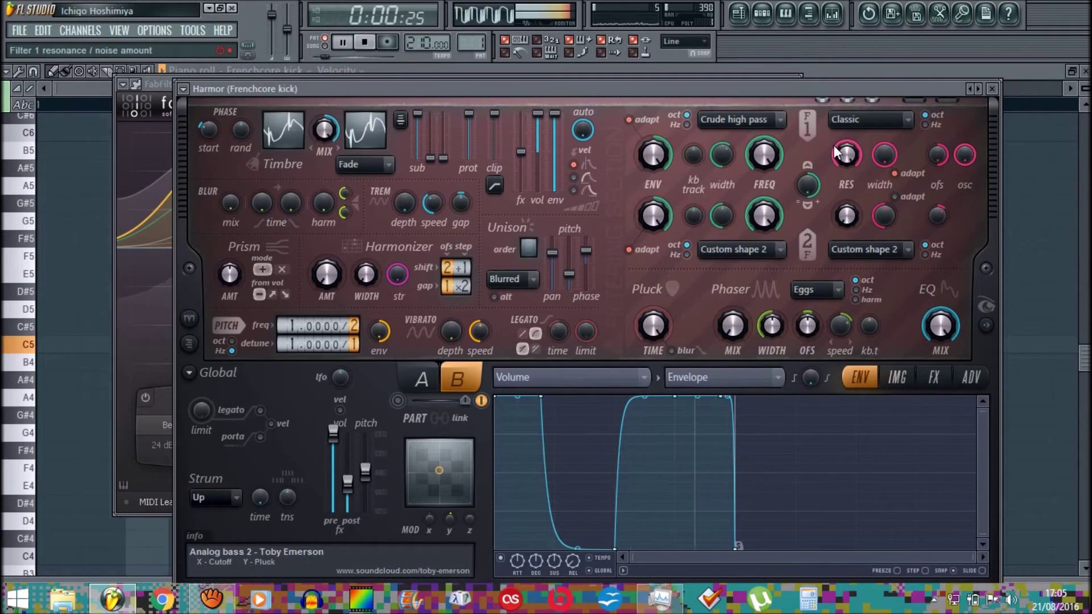
drag(887, 152, 922, 159)
drag(964, 155, 975, 57)
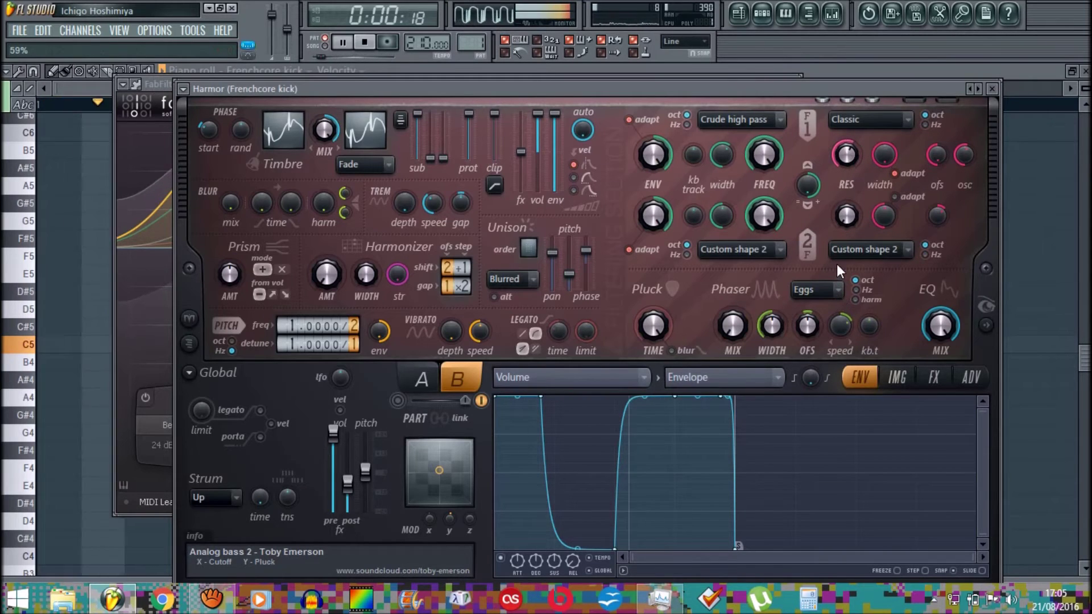
click(924, 124)
drag(845, 157, 845, 158)
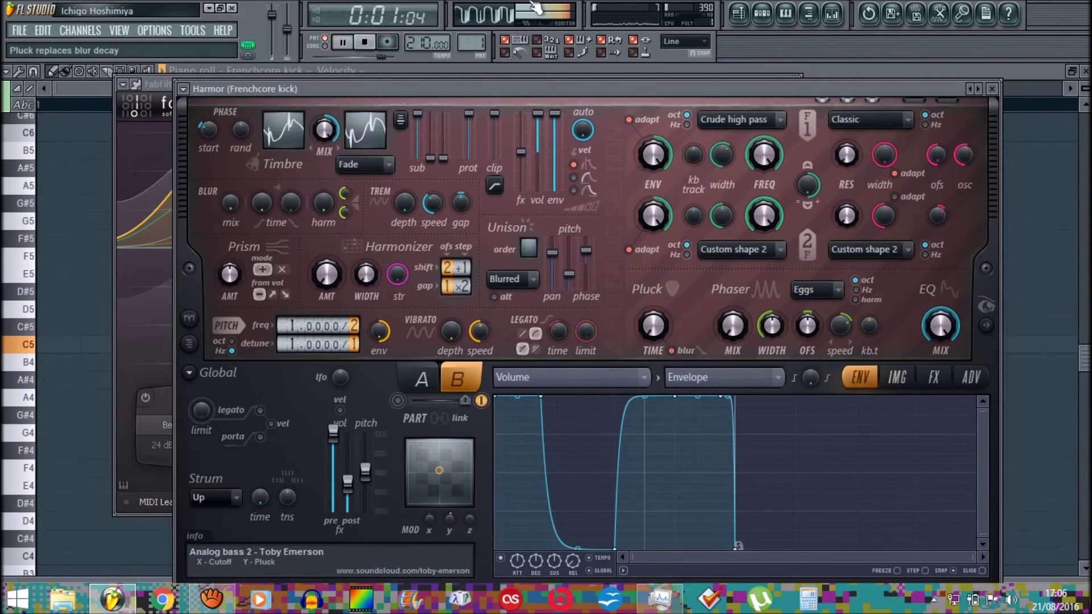
- Step through the saved presets past Flangered kick and load Dirty bass 2 for playback
key(space)
click(974, 91)
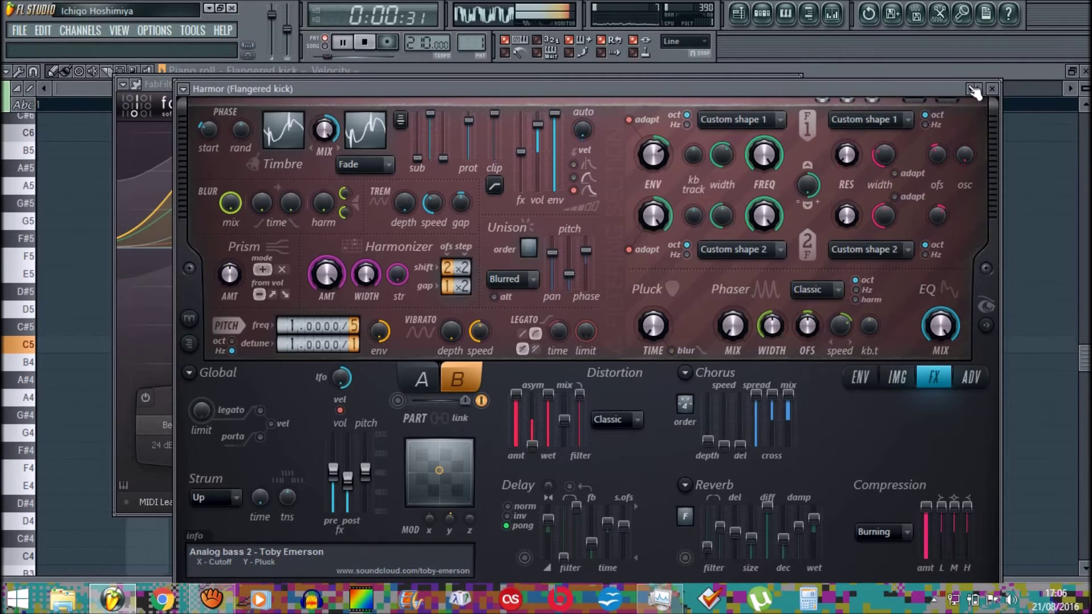
click(974, 91)
key(space)
click(976, 89)
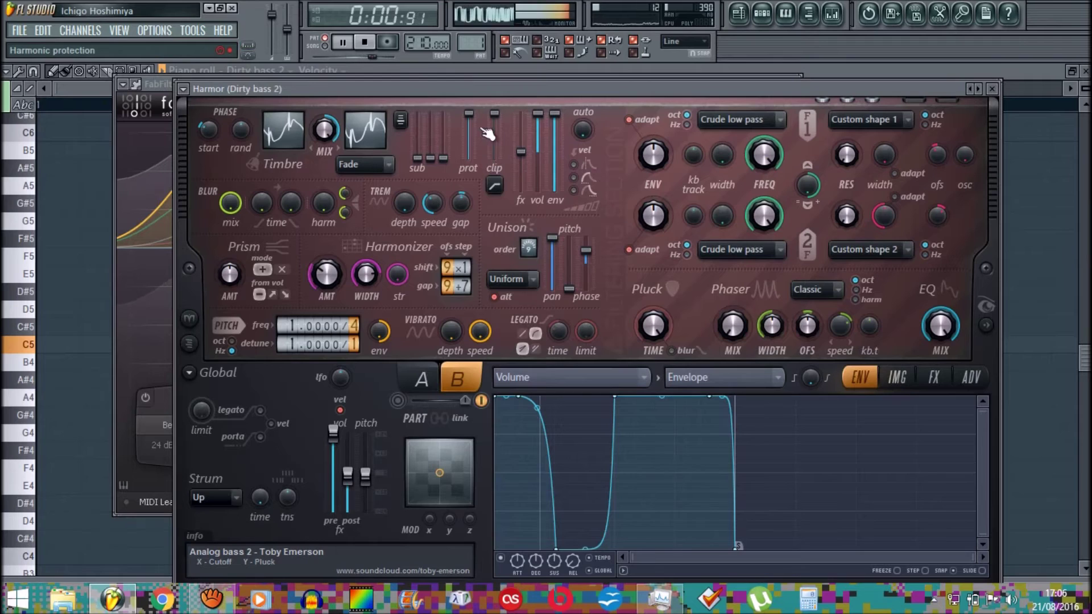
- Lower the unison order of Dirty bass 2 to the minimum, and raise its first sub-harmonic to full and its main pitch
scroll(528, 247, down, 5)
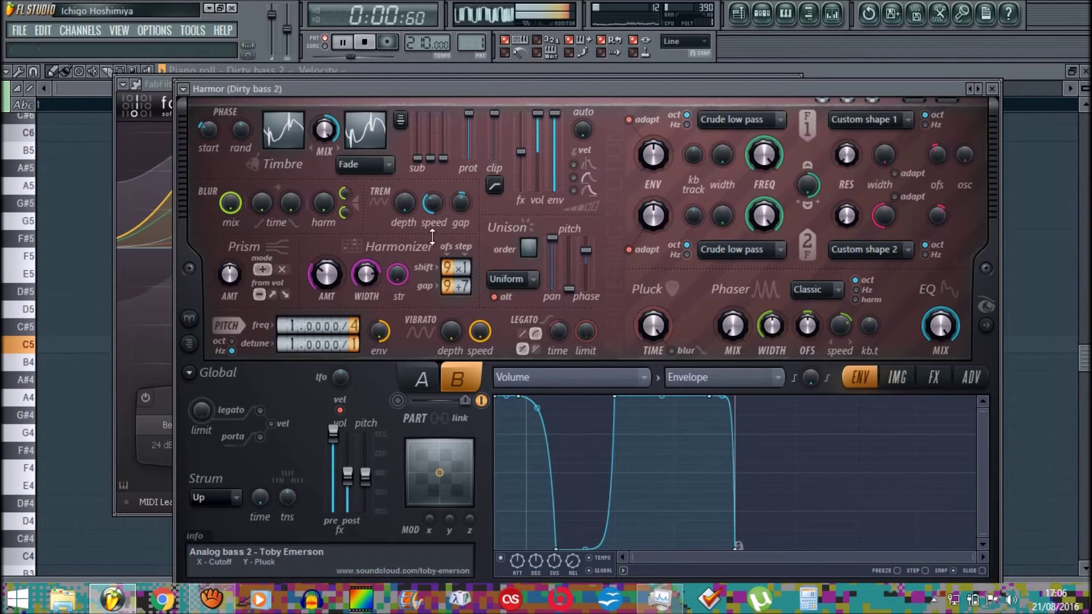
drag(415, 158, 420, 115)
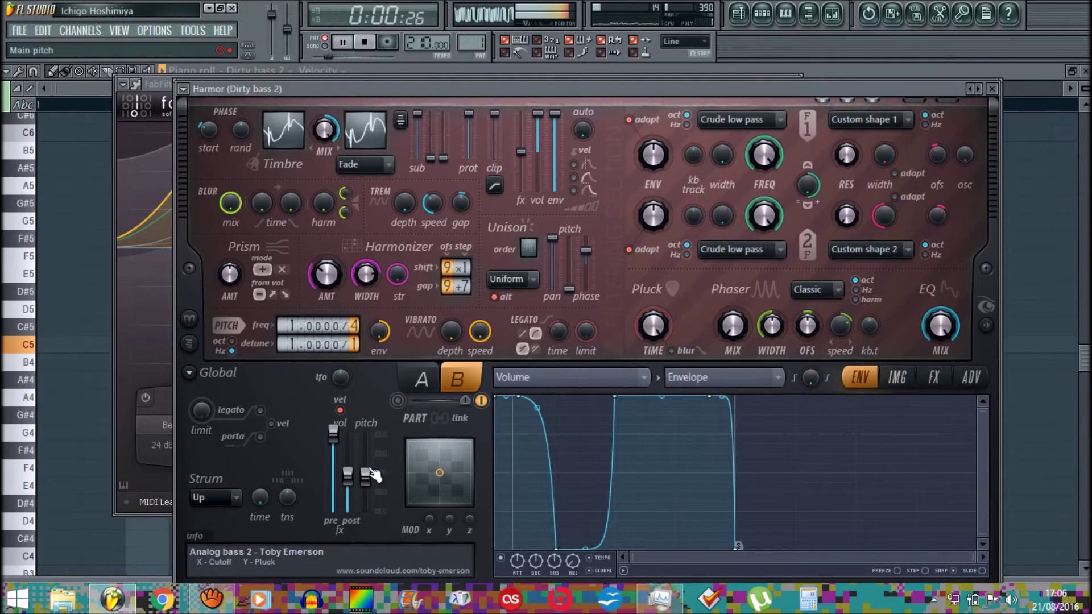
drag(365, 474, 365, 452)
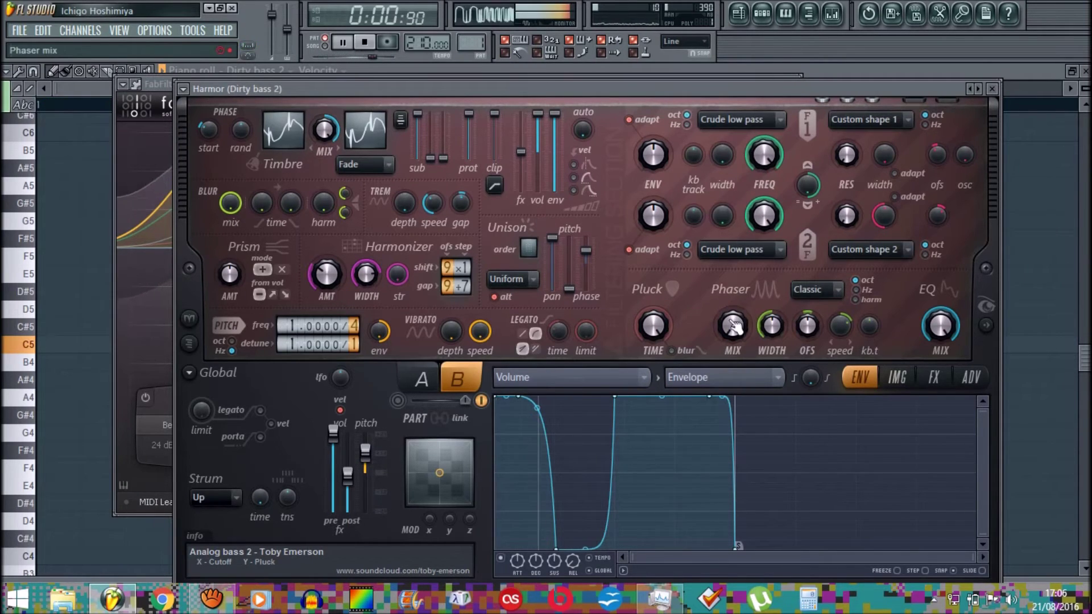
- Add Fruity Compressor to the first effect slot of mixer Insert 3 and load its preset with a 7.5:1 ratio
click(832, 13)
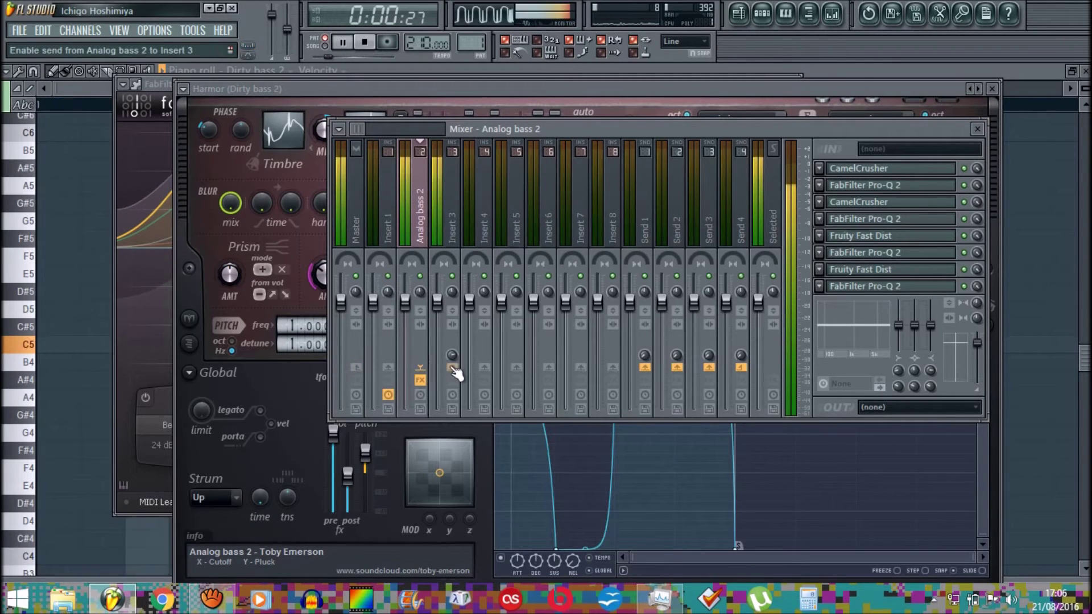
click(452, 228)
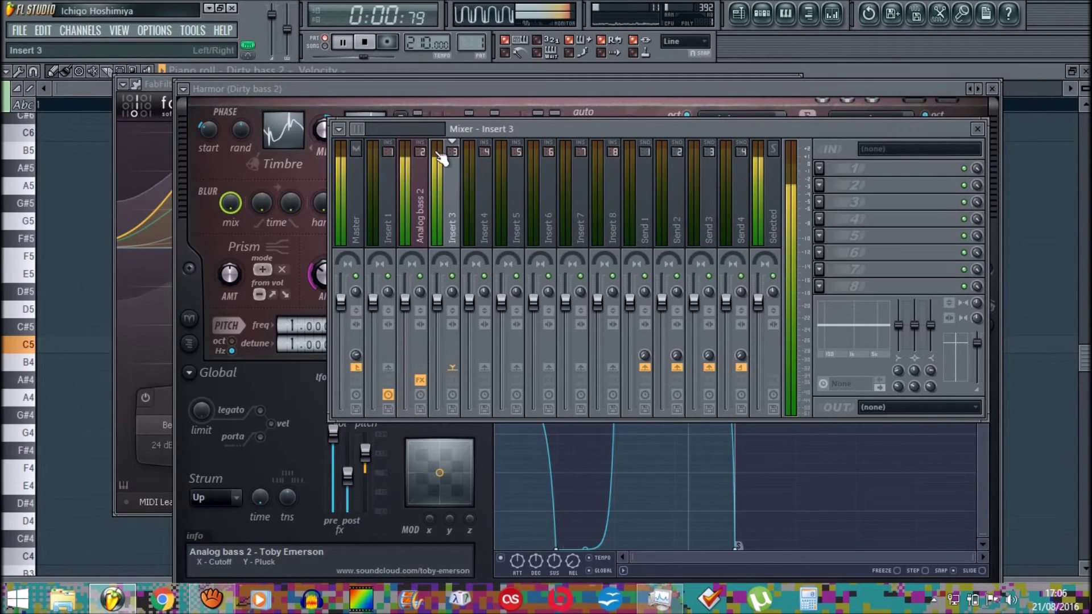
click(824, 164)
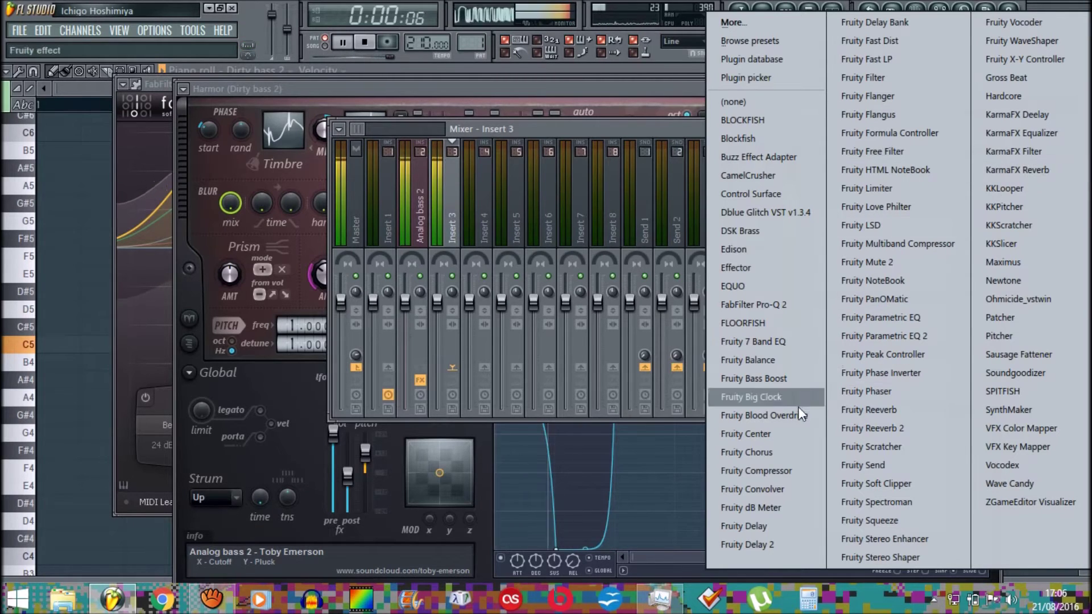
click(773, 470)
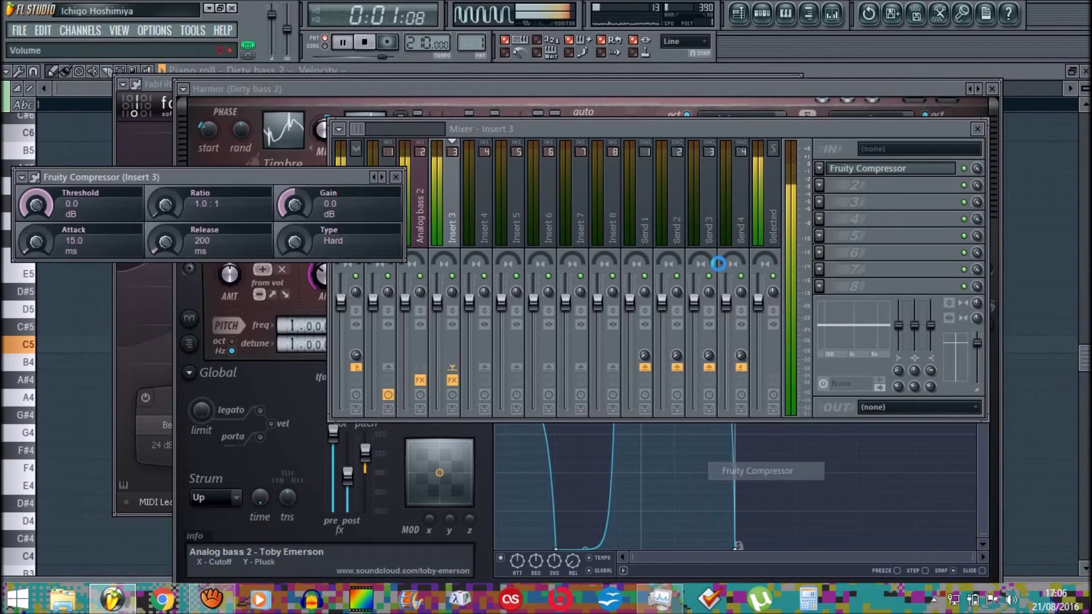
click(375, 177)
click(396, 204)
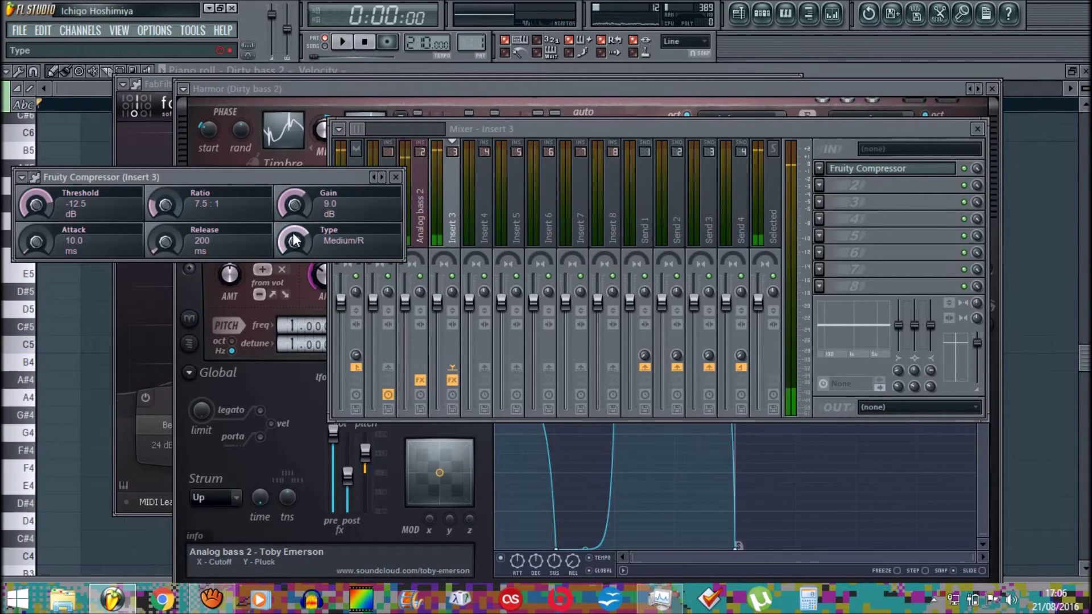
- Set the compressor's threshold to -50.4 dB, ratio to 0.4:1, gain to -23.0 dB and release to 1 ms
drag(30, 207, 30, 250)
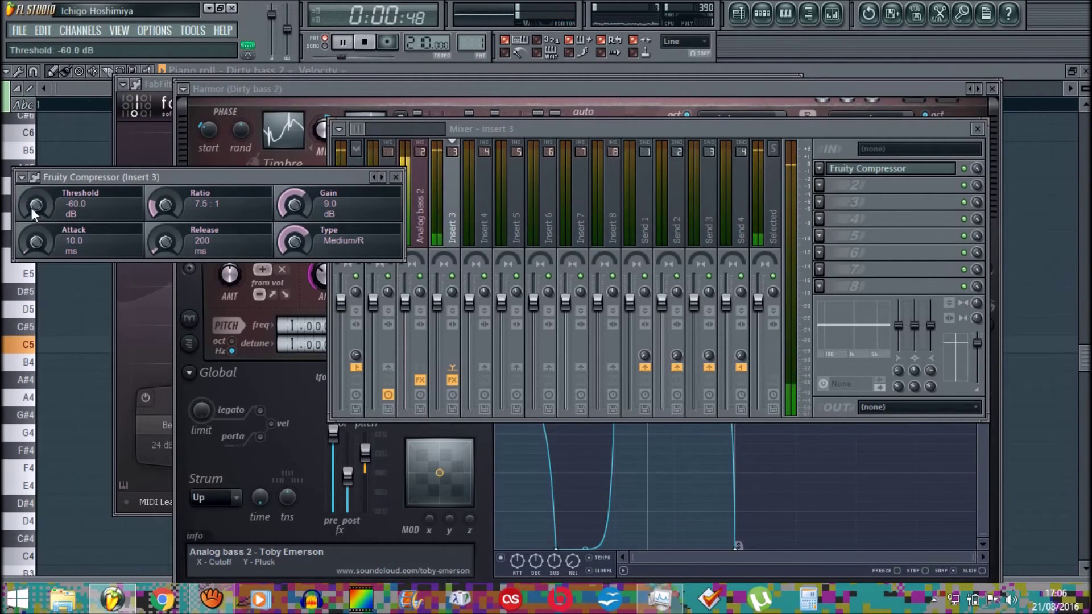
drag(165, 205, 153, 461)
drag(294, 204, 291, 237)
drag(285, 326, 302, 179)
key(space)
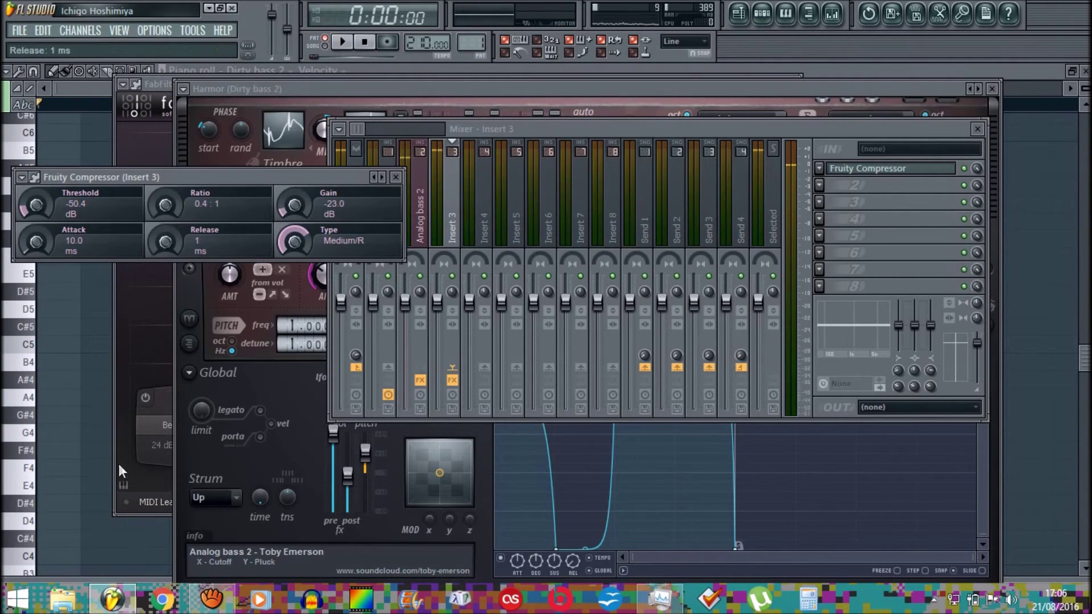
- Set the compressor's attack to 0.0 ms and ratio to 30.0:1, and change its type to Vintage
key(space)
drag(59, 237, 59, 290)
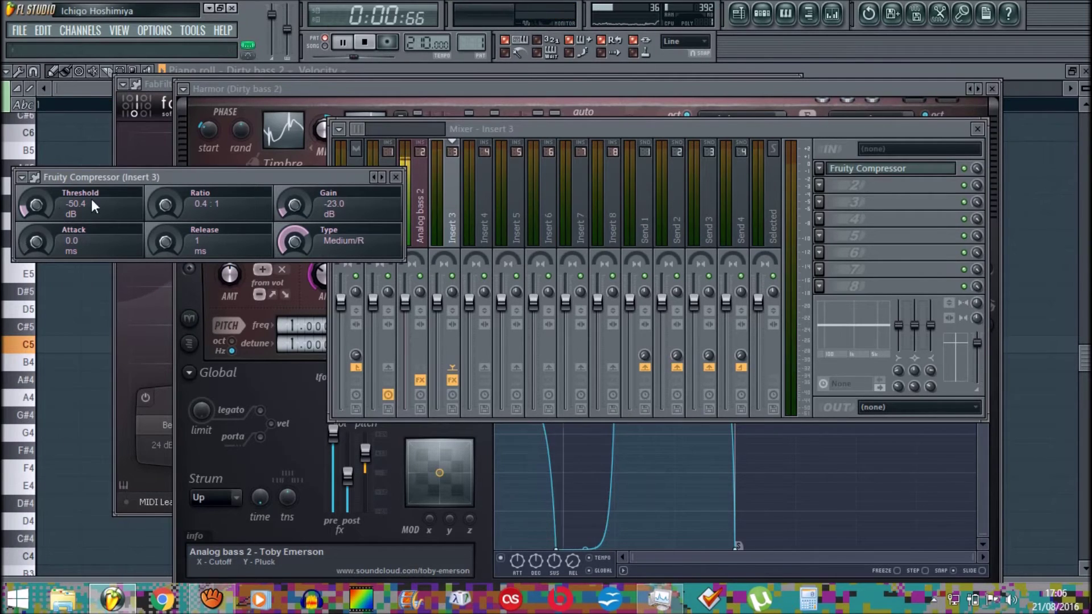
drag(168, 203, 169, 203)
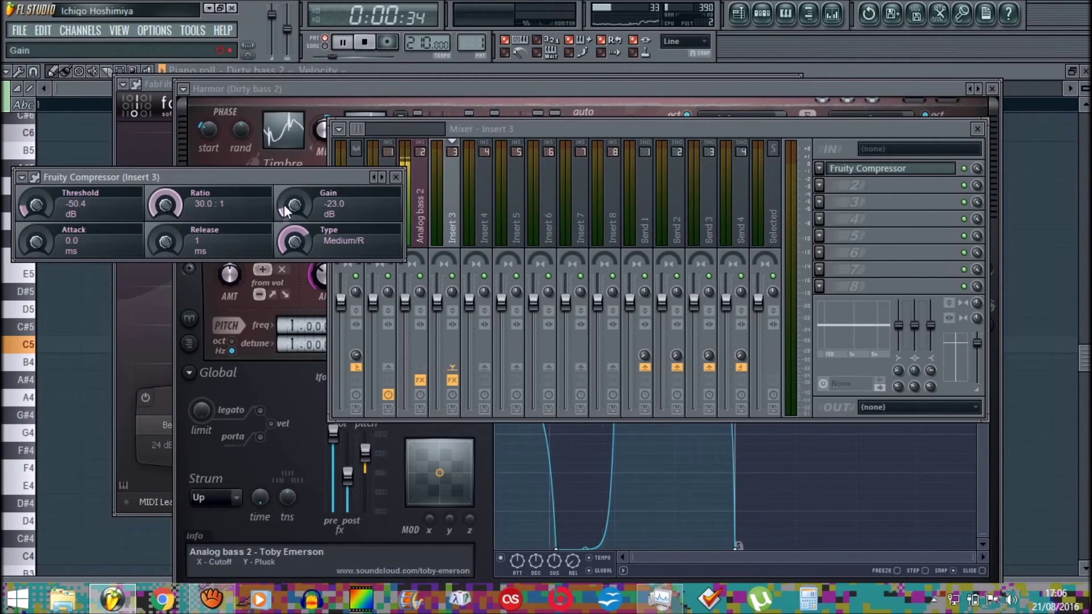
key(space)
drag(294, 242, 292, 349)
- During playback, try a compressor threshold of -24.8 dB, a ratio of 10.1:1 and a gain of -2.8 dB
key(space)
mouse_move(36, 206)
mouse_down()
mouse_move(32, 150)
mouse_move(33, 202)
mouse_up()
drag(160, 207, 146, 455)
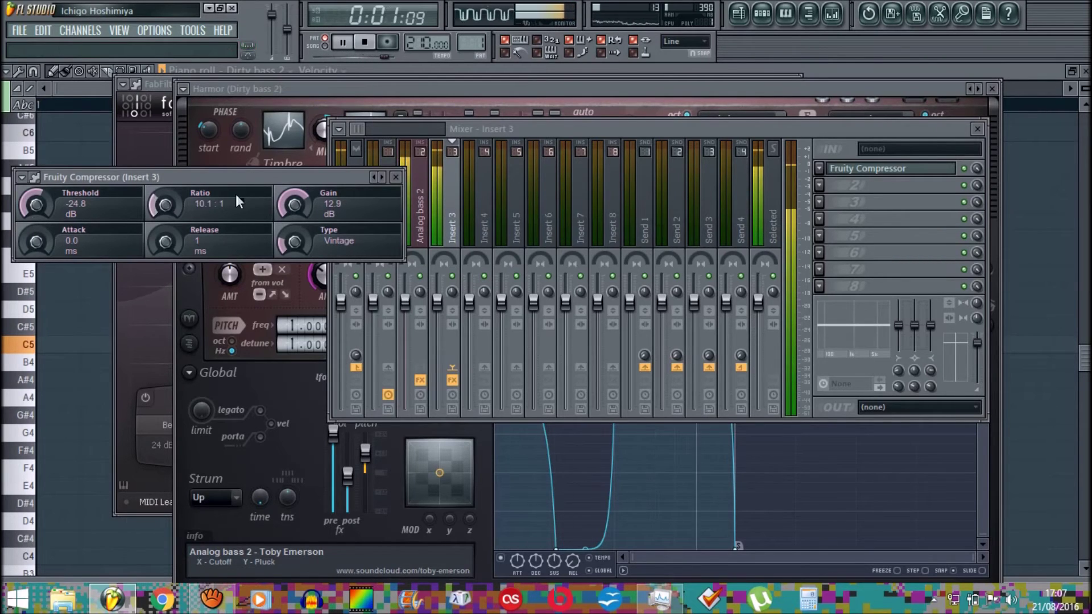
drag(290, 205, 285, 302)
- Lower the compressor's threshold to -60.0 dB and raise its ratio to 30.0:1
drag(53, 246, 33, 450)
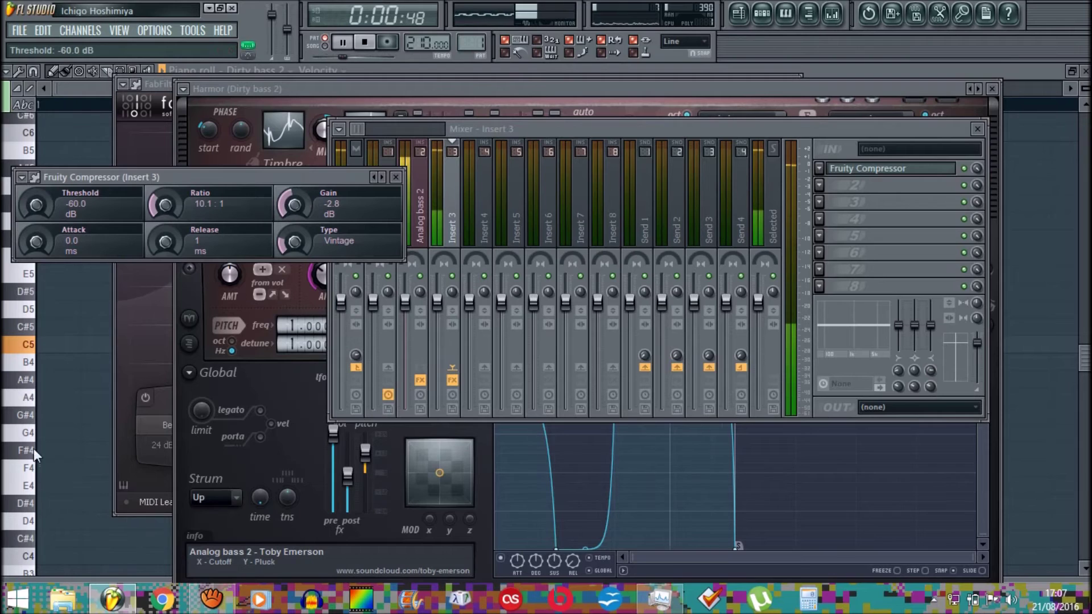
drag(47, 368, 47, 342)
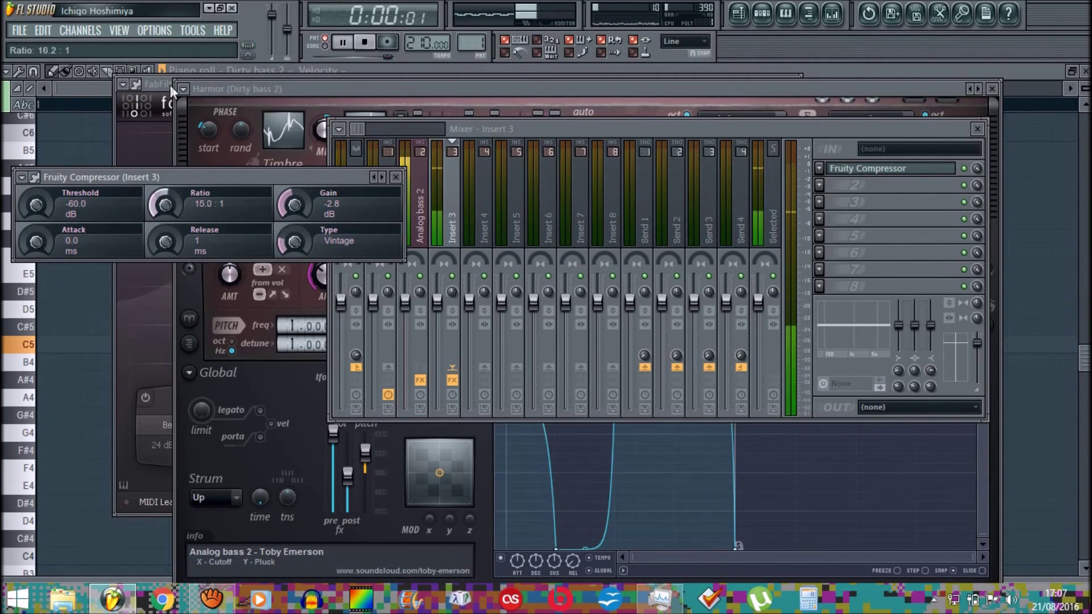
mouse_move(169, 197)
mouse_down()
mouse_move(112, 570)
mouse_move(171, 204)
mouse_up()
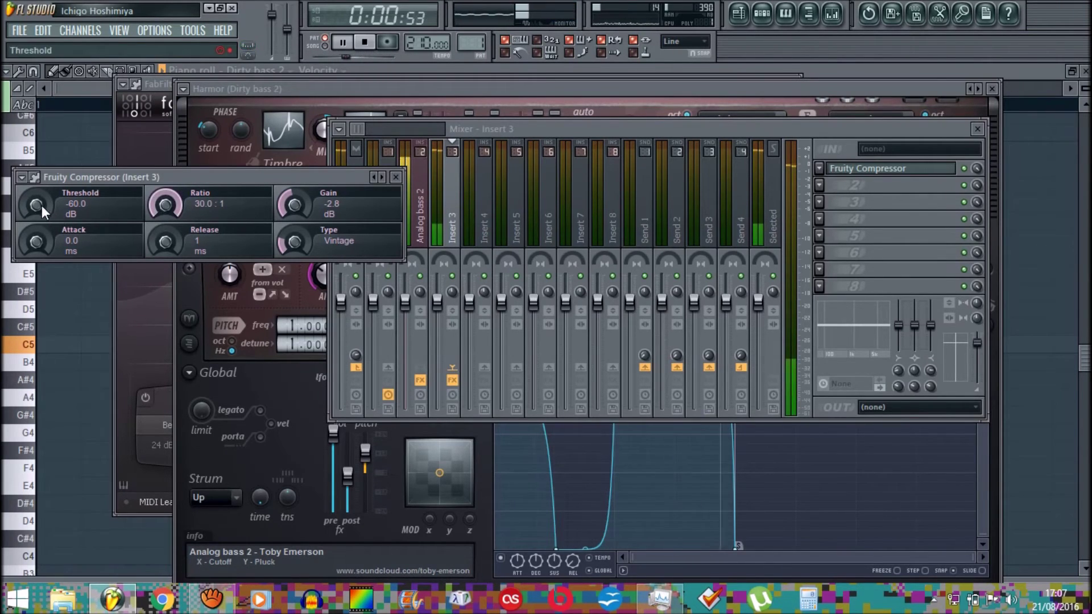
- Set the compressor's threshold to -40.3 dB and gain to 25.1 dB, and toggle its effect slot to compare the sound
drag(40, 152, 28, 57)
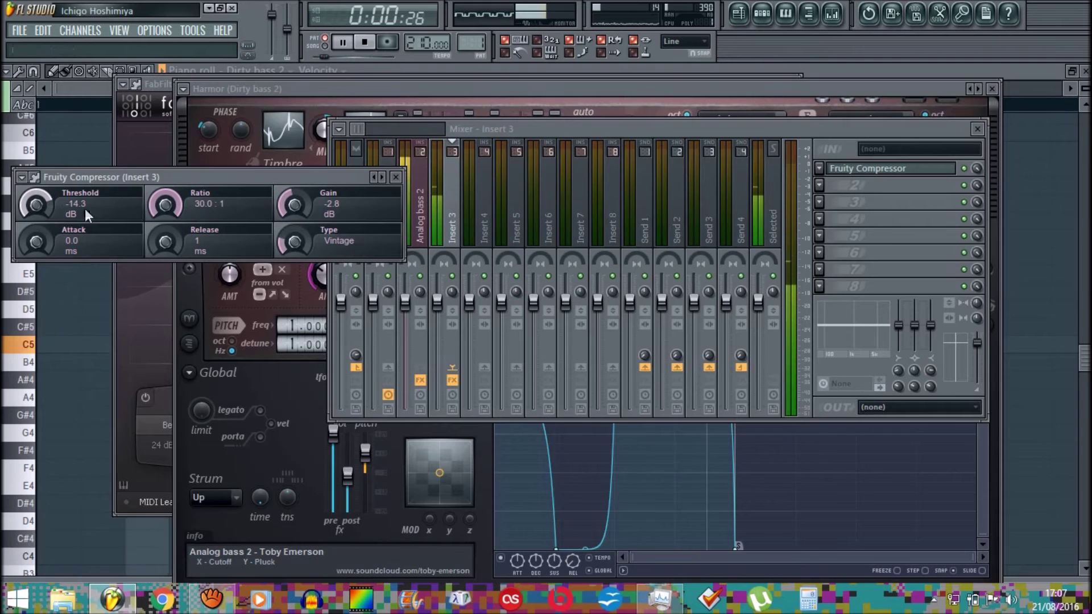
drag(291, 168, 284, 207)
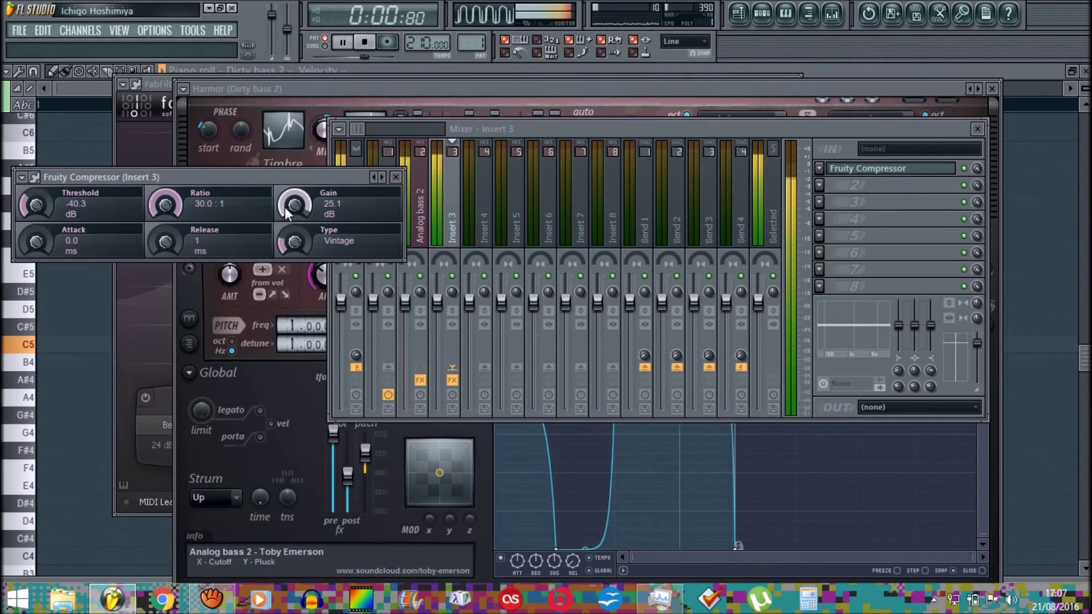
click(959, 162)
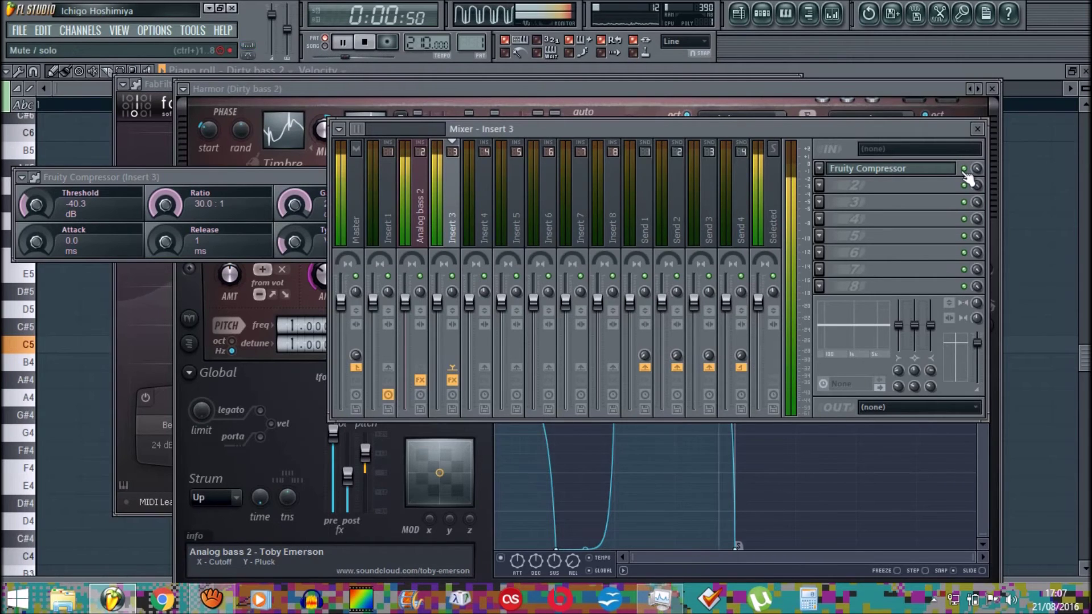
- Replace the Fruity Compressor on mixer Insert 3 with Sausage Fattener
right_click(965, 178)
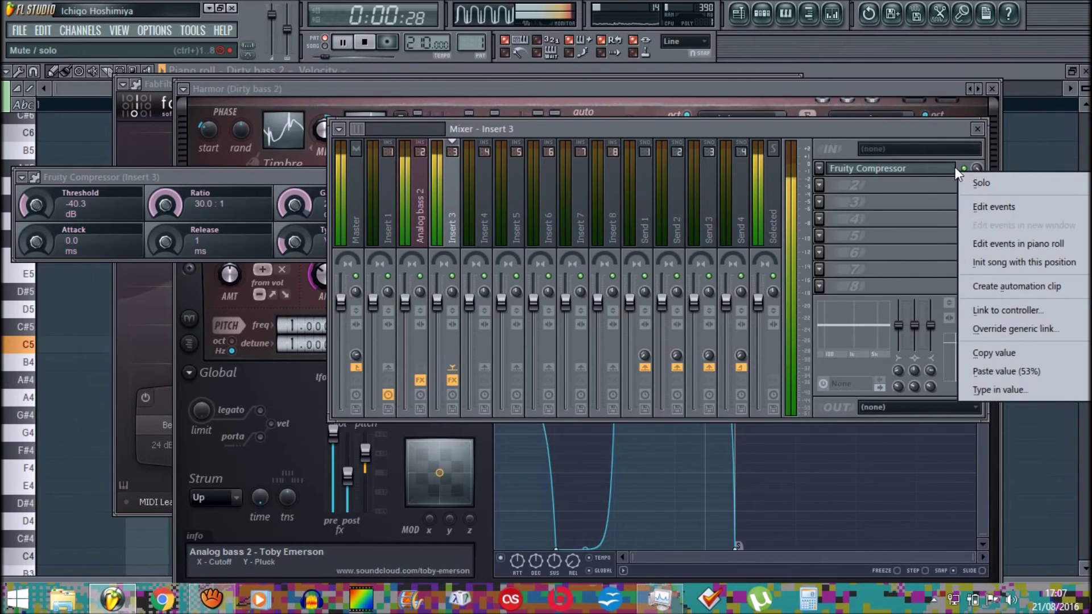
click(960, 184)
click(818, 168)
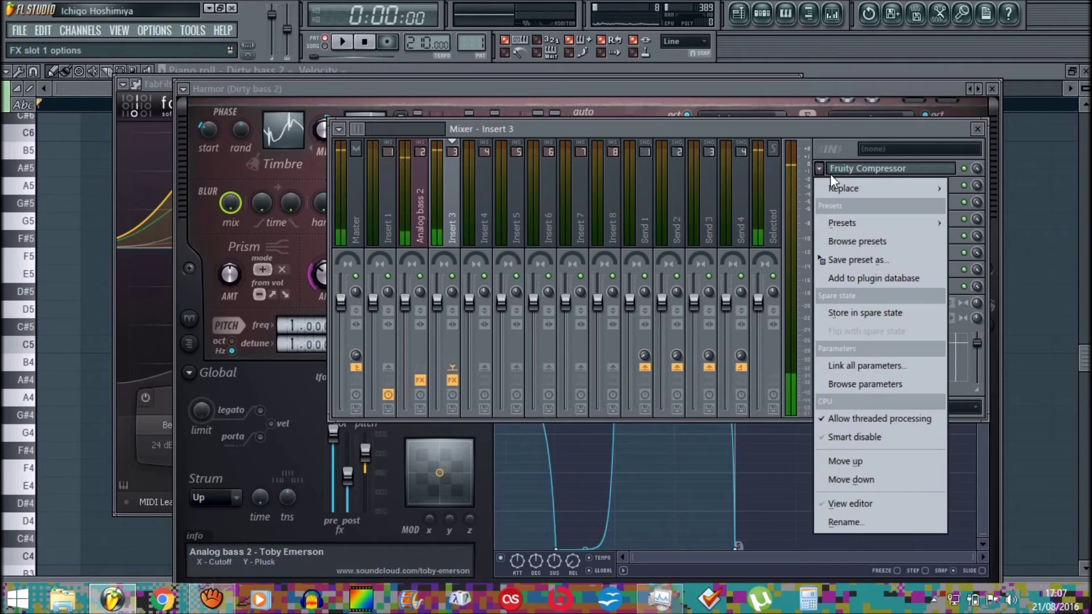
mouse_move(838, 185)
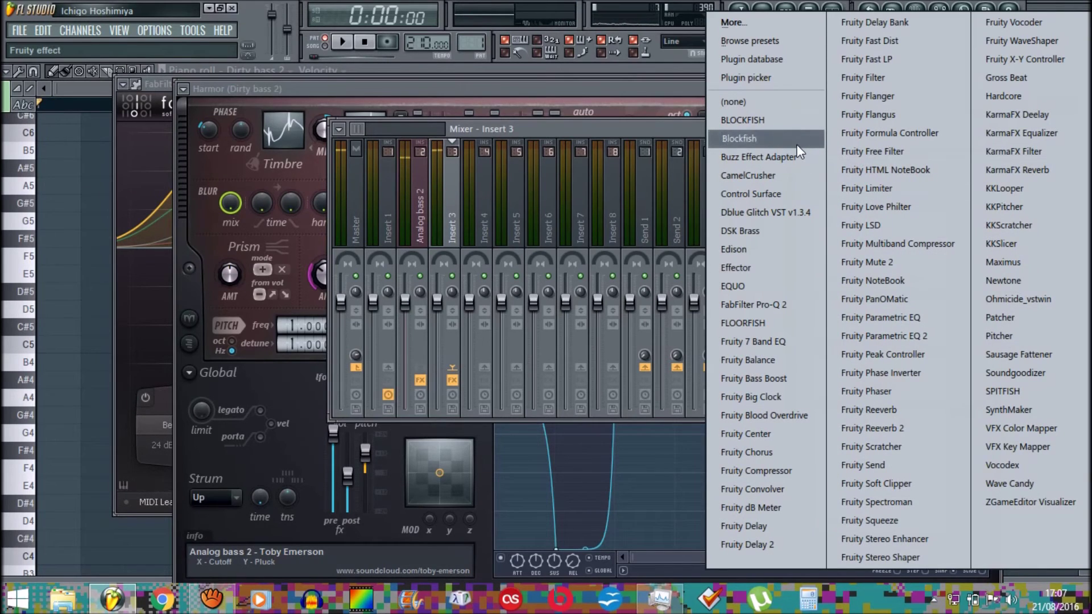
click(1046, 352)
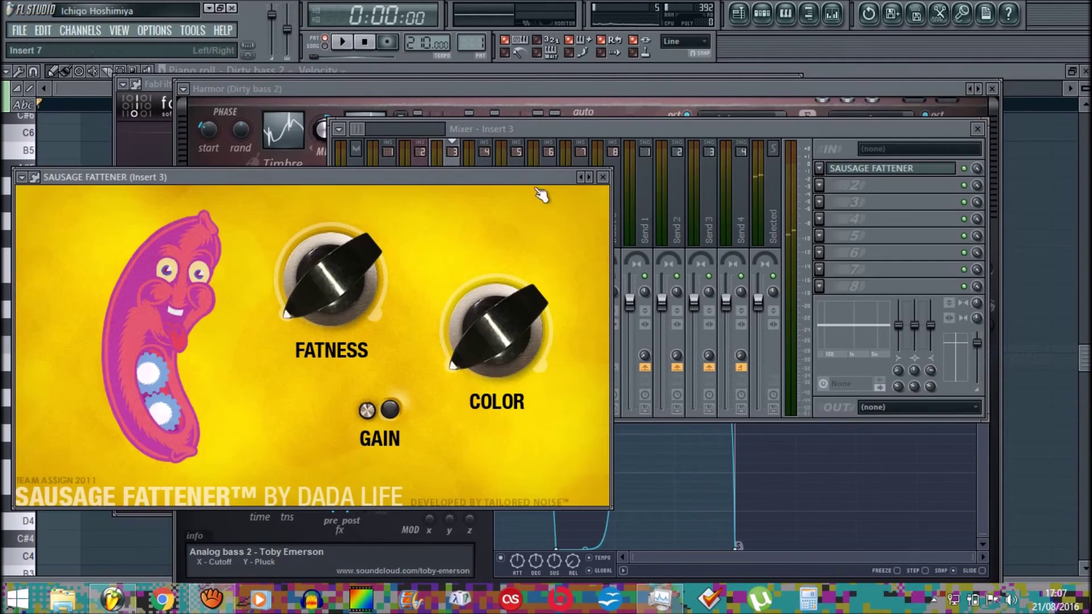
- Play the pattern, try Sausage Fattener's Fatness and Color controls, and bypass its effect slot to compare the sound
click(681, 129)
key(space)
click(305, 172)
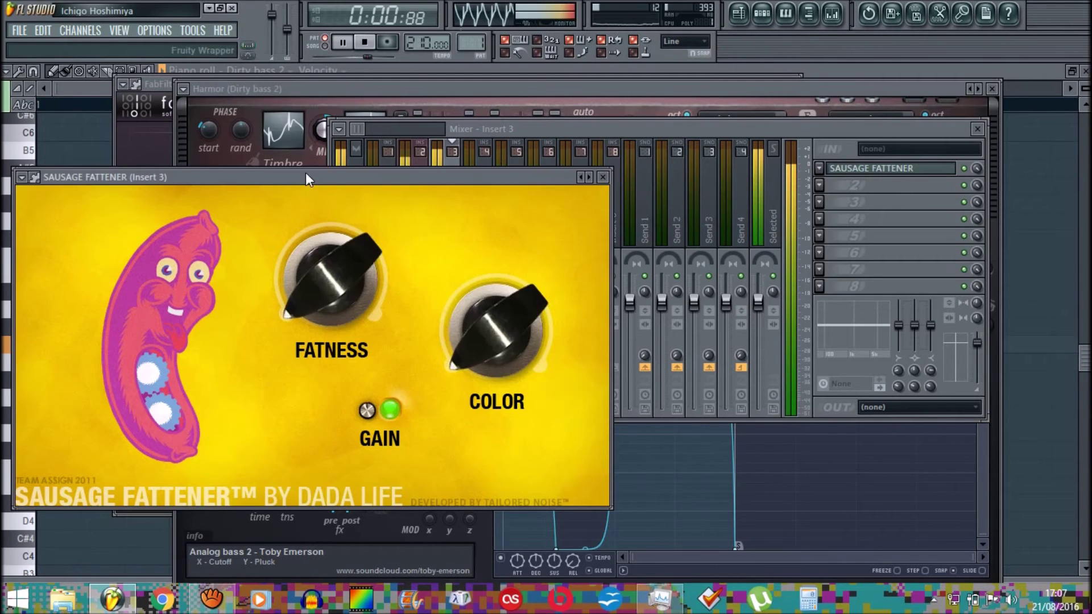
mouse_move(331, 263)
mouse_down()
mouse_move(331, 230)
mouse_move(331, 267)
mouse_up()
mouse_move(493, 339)
mouse_down()
mouse_move(493, 301)
mouse_move(492, 341)
mouse_up()
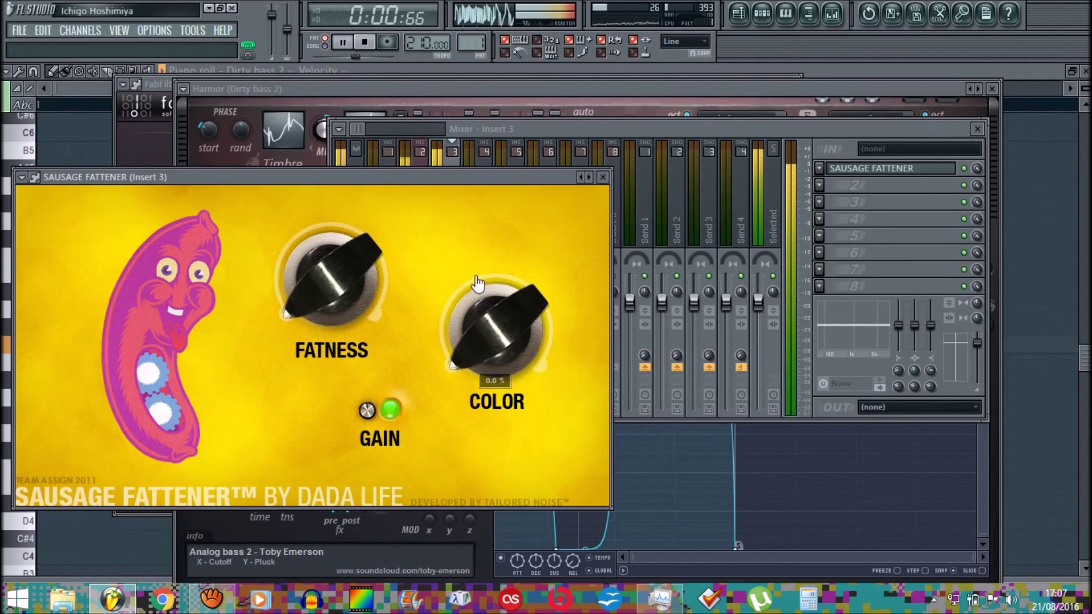
click(970, 159)
- Replace Sausage Fattener with CamelCrusher on Insert 3 and adjust its compressor amount during playback
click(819, 168)
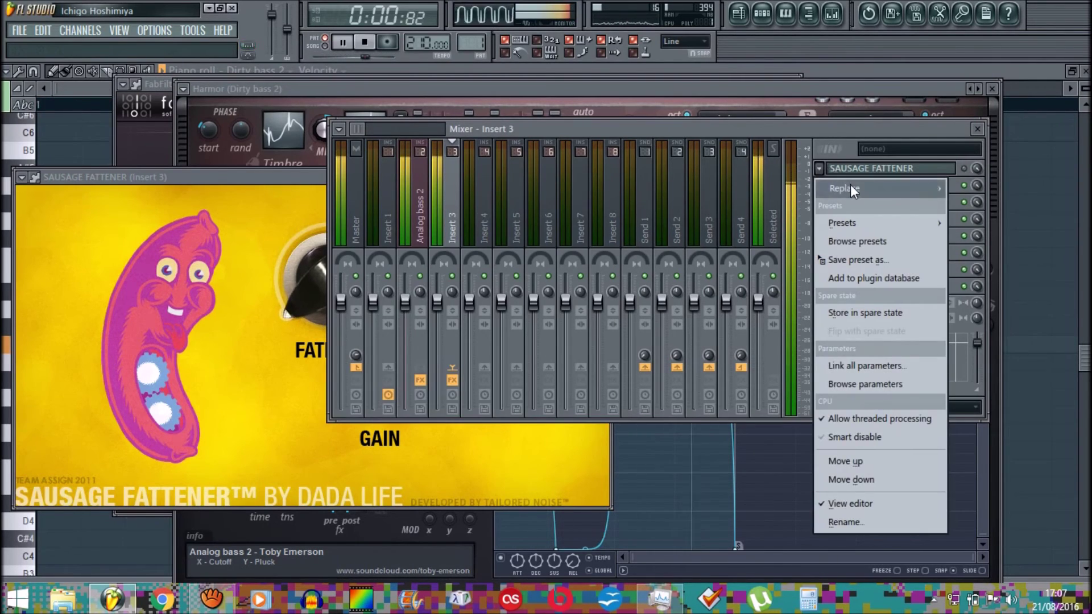
mouse_move(849, 185)
click(750, 175)
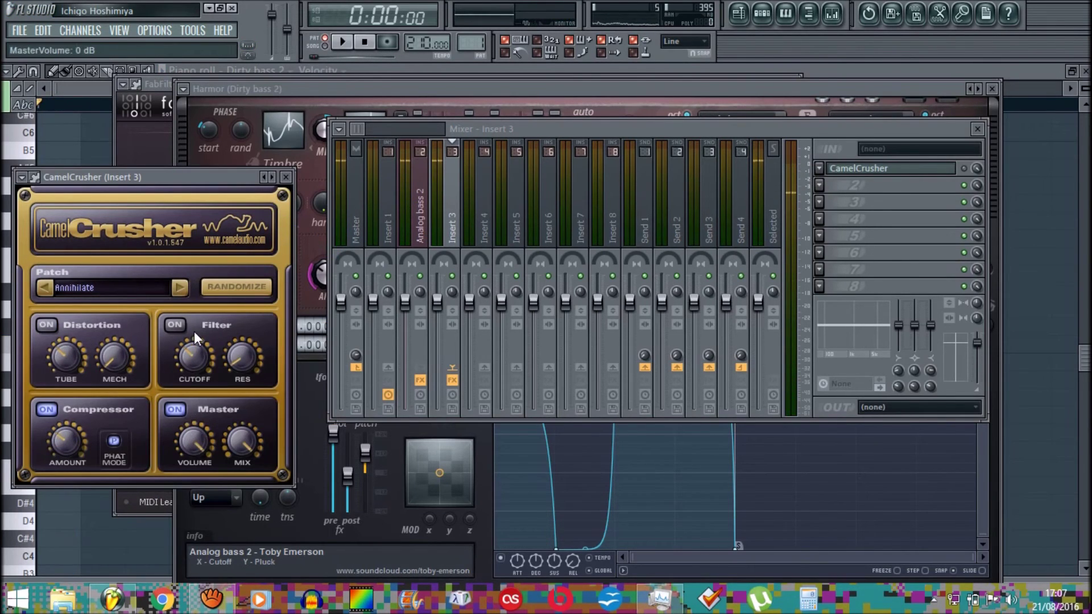
click(534, 128)
key(space)
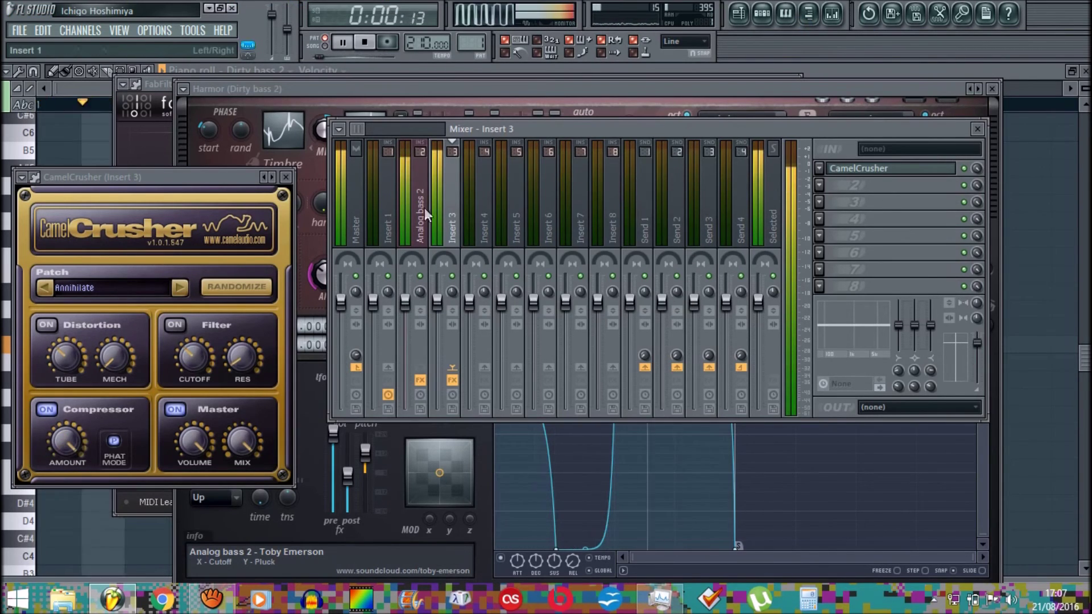
drag(84, 436, 86, 515)
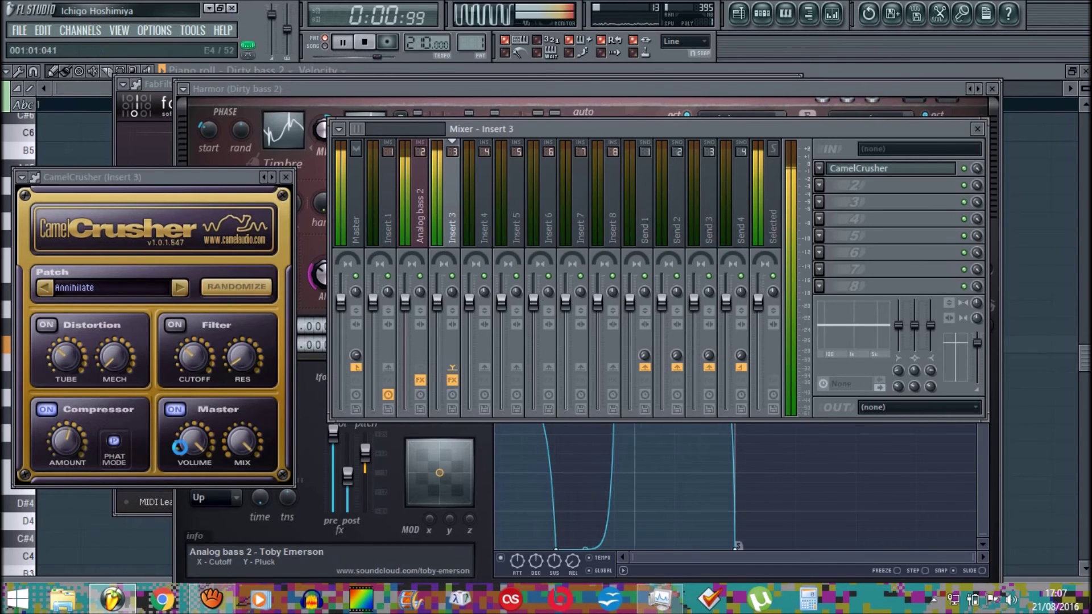
- Insert FabFilter Pro-Q 2 ahead of CamelCrusher on Insert 3 and add a bell band boosting about 1.3 dB near 43 Hz
drag(883, 168, 888, 195)
click(827, 169)
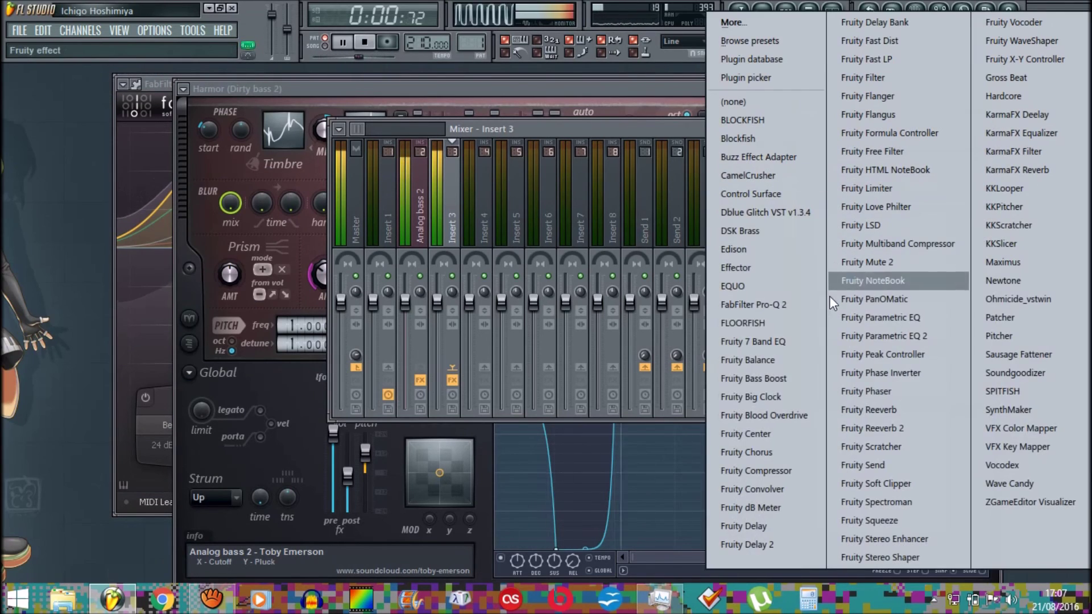
click(756, 300)
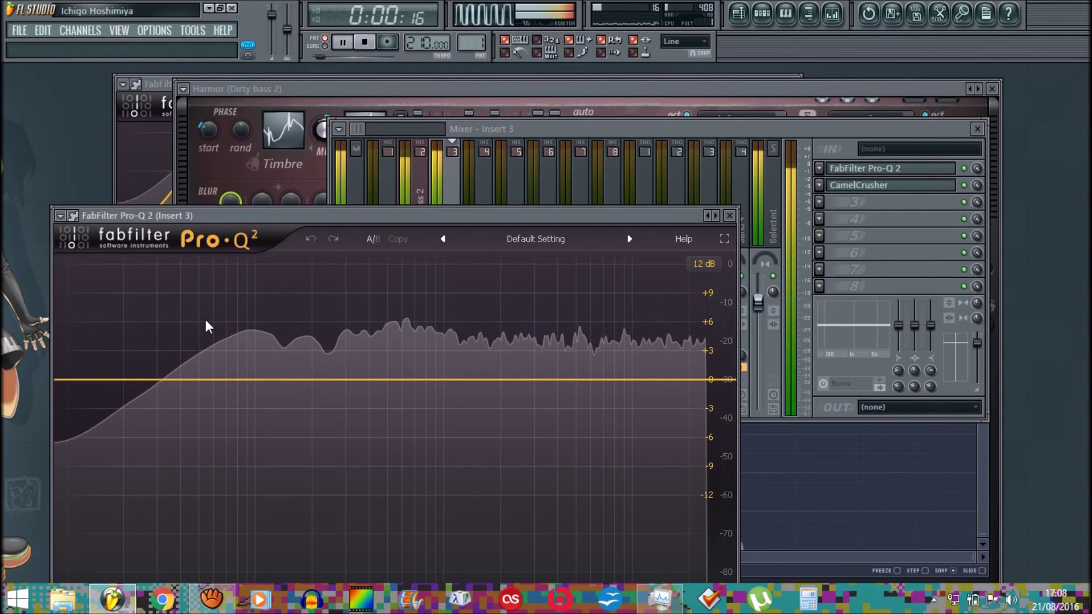
drag(206, 325, 183, 370)
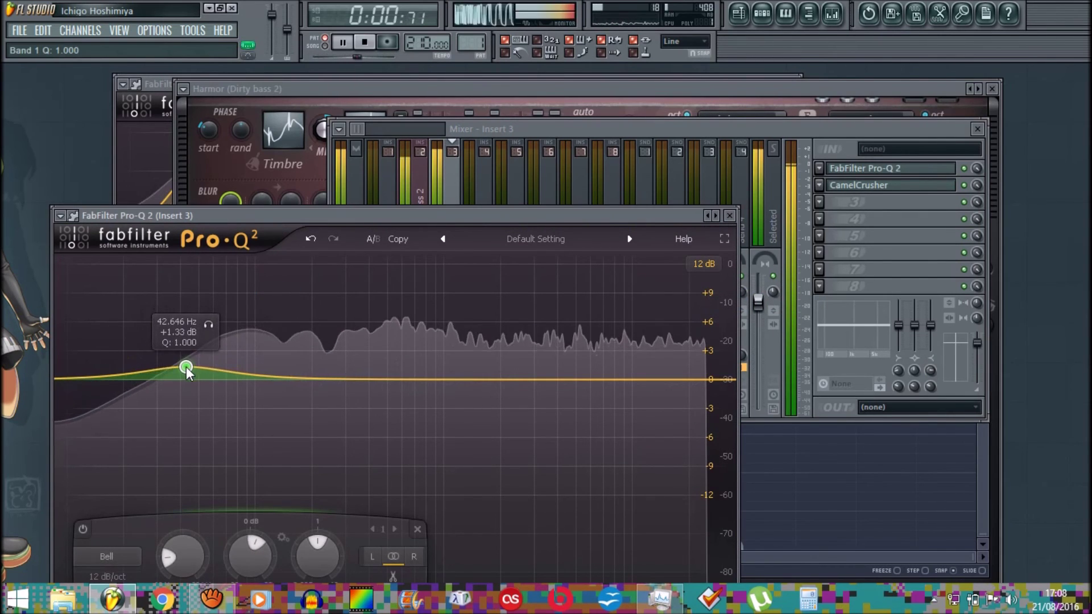
- Lower CamelCrusher's master volume and move it ahead of FabFilter Pro-Q 2 in Insert 3's effect chain
click(857, 187)
drag(242, 442, 210, 441)
drag(199, 480, 200, 466)
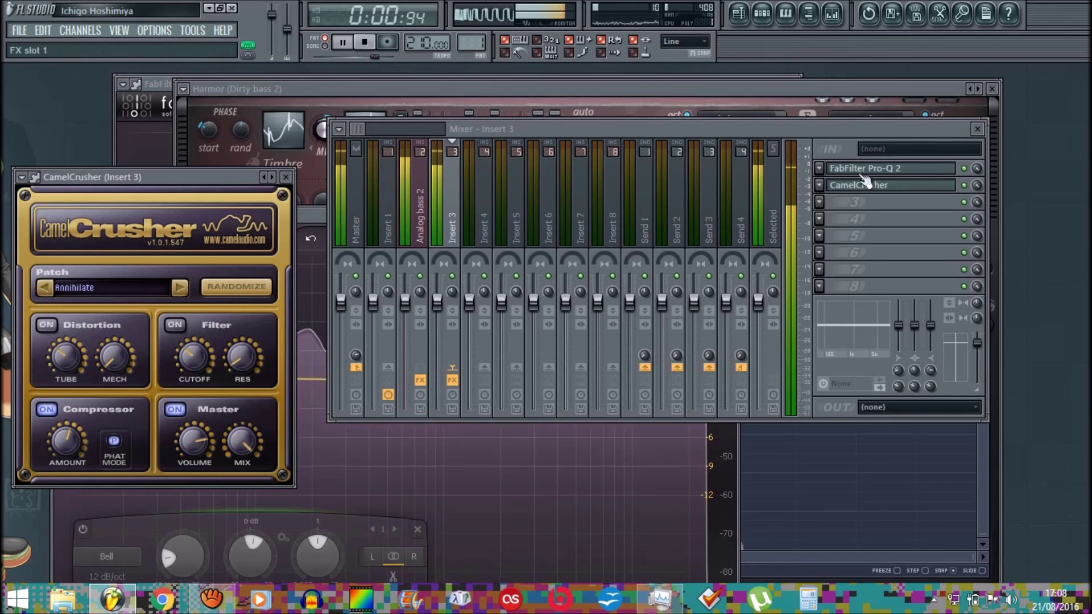
drag(864, 183, 864, 170)
click(865, 186)
click(865, 186)
click(865, 186)
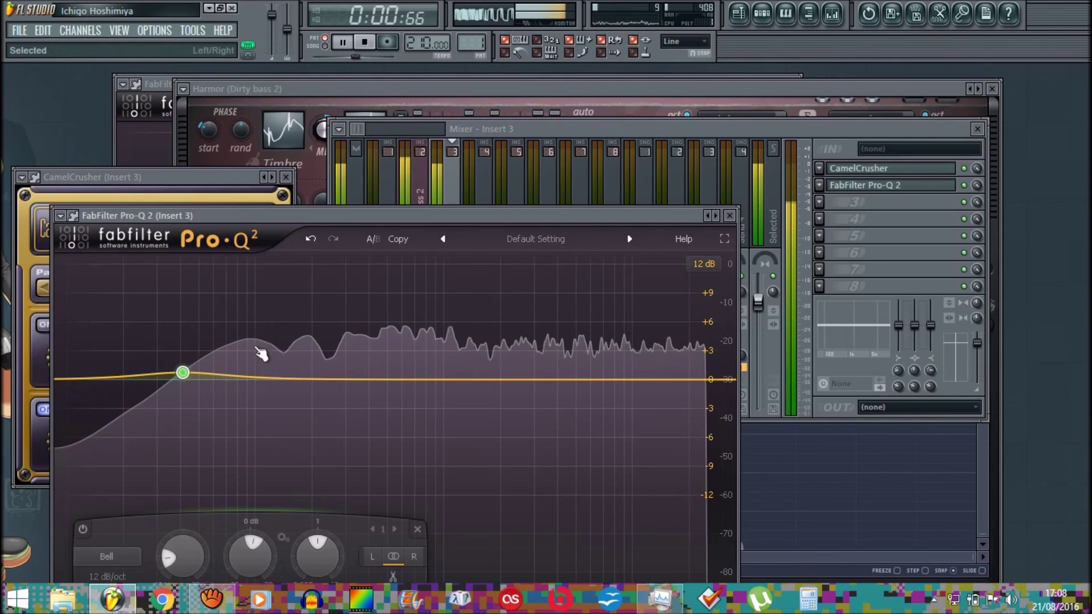
- Raise Pro-Q 2's low band further and add a wide bell band at about 18379 Hz, +1.58 dB, with Q 0.038
drag(182, 372, 200, 355)
drag(631, 378, 685, 371)
scroll(683, 367, down, 15)
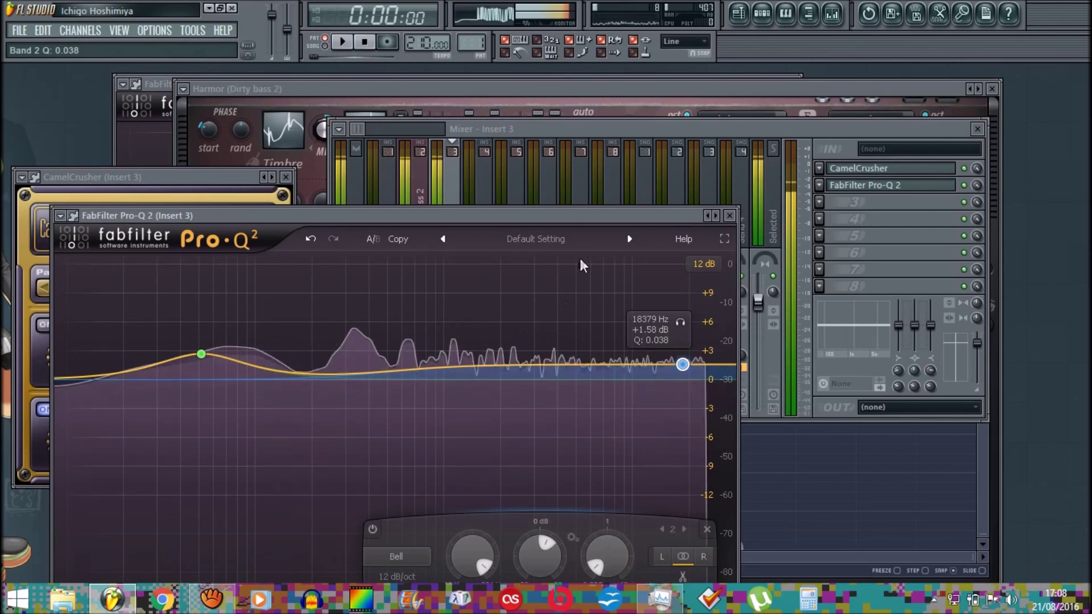
- Lower Insert 3's mixer fader slightly during playback and raise the system volume to 100
key(space)
click(440, 277)
key(space)
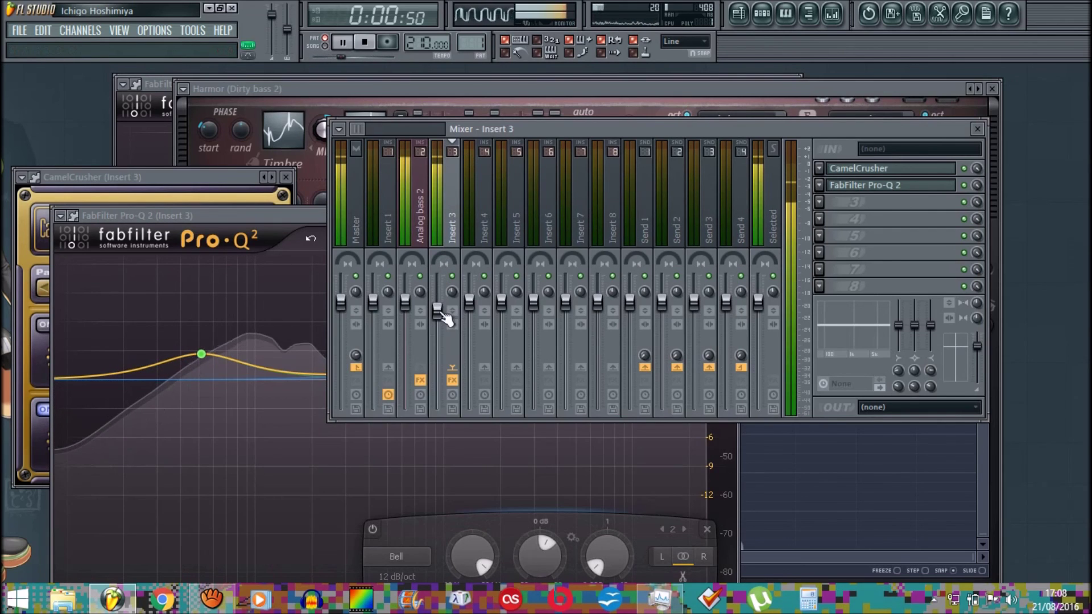
key(XF86AudioRaiseVolume)
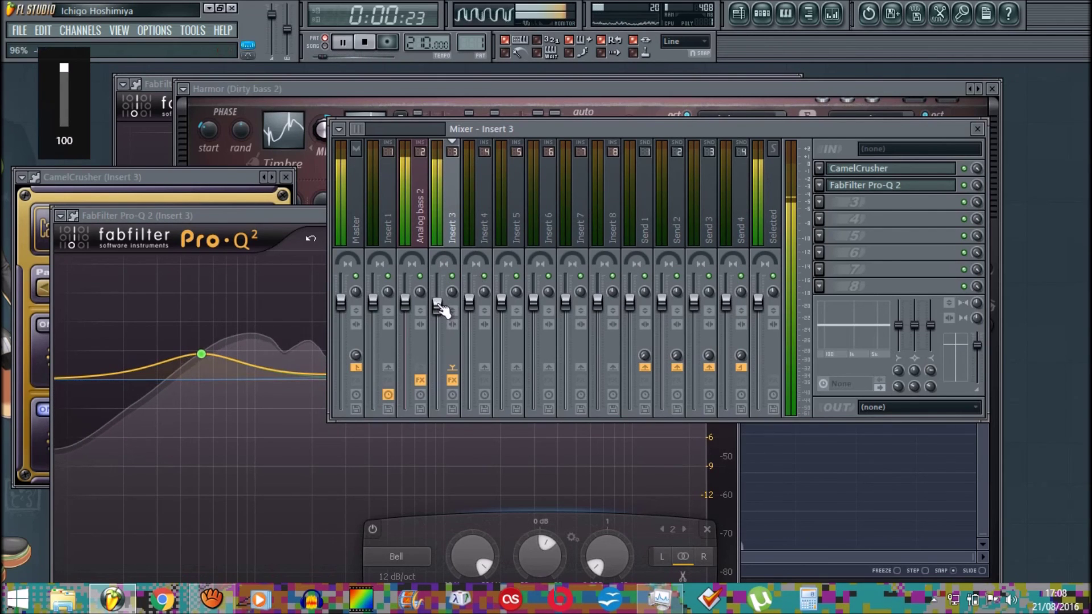
- Clear the cluttered windows, then reopen the mixer and the Dirty bass 2 channel's Harmor editor and play the pattern
click(785, 80)
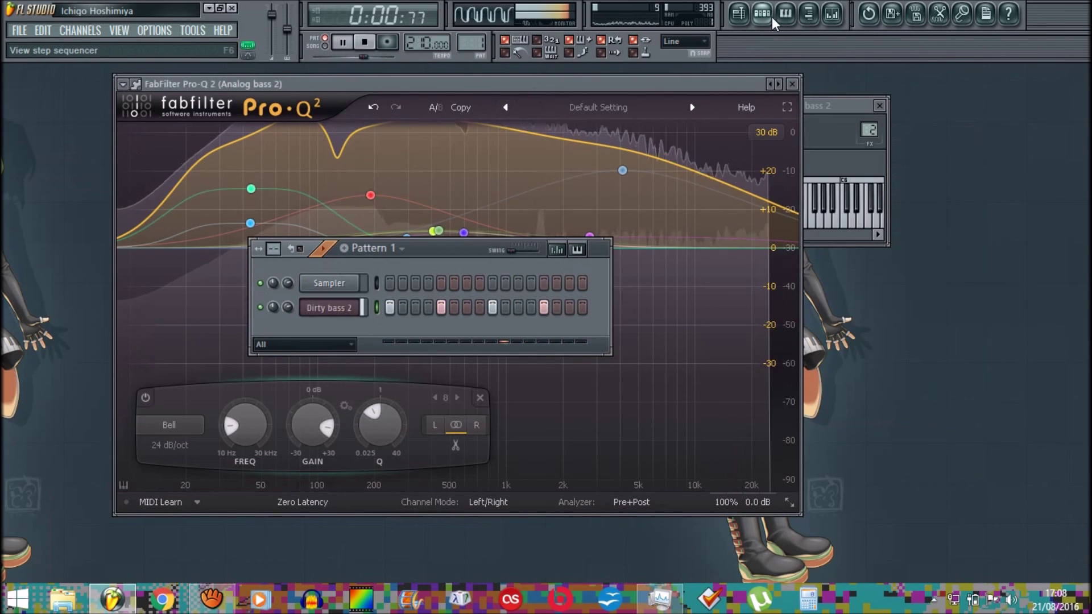
key(F12)
click(832, 14)
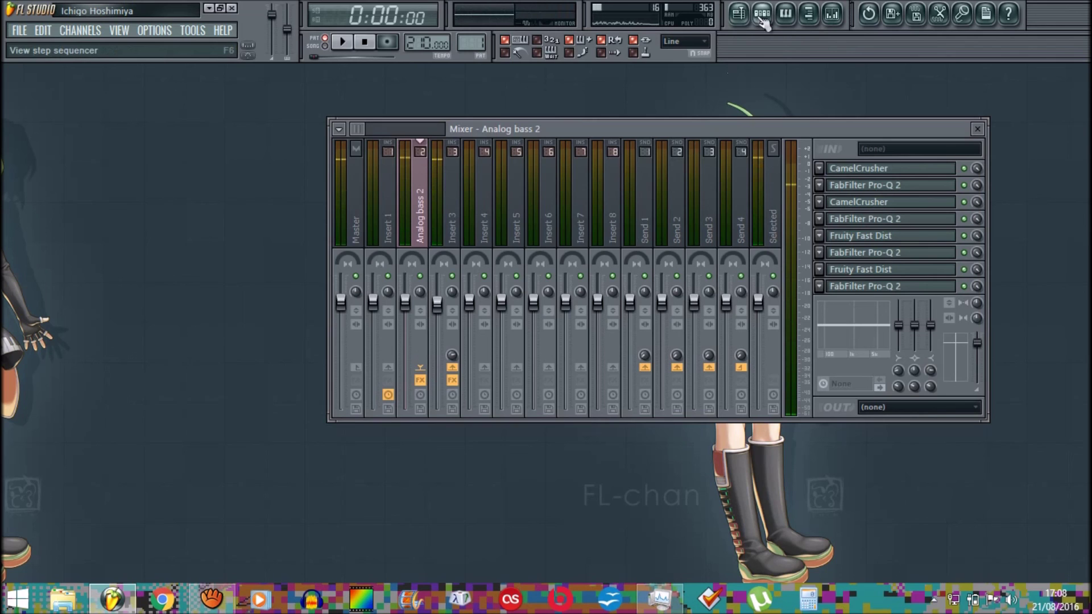
click(762, 14)
click(326, 309)
drag(164, 225, 162, 121)
key(space)
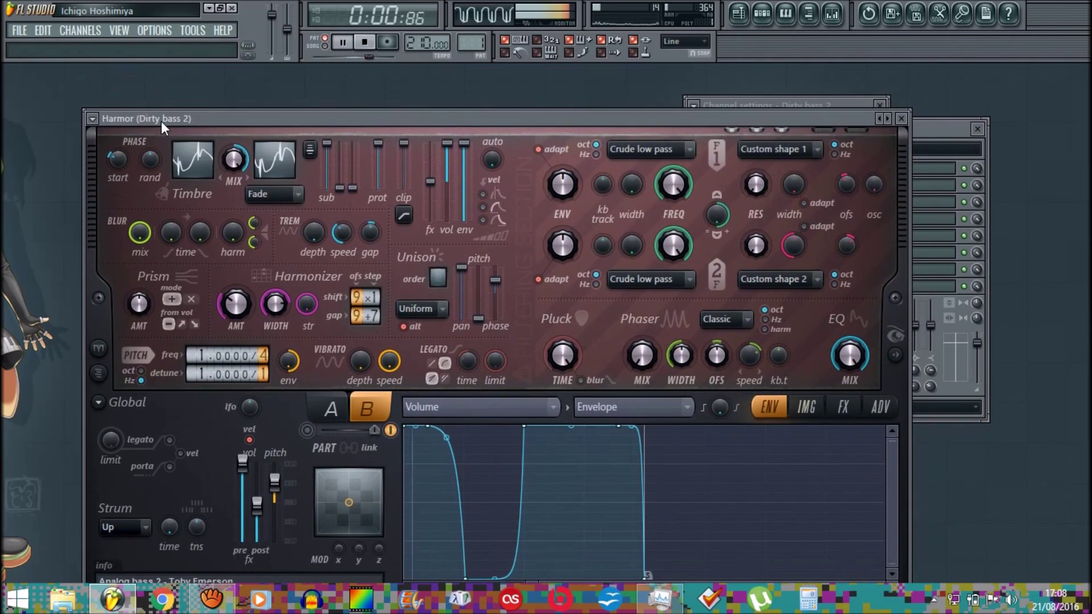